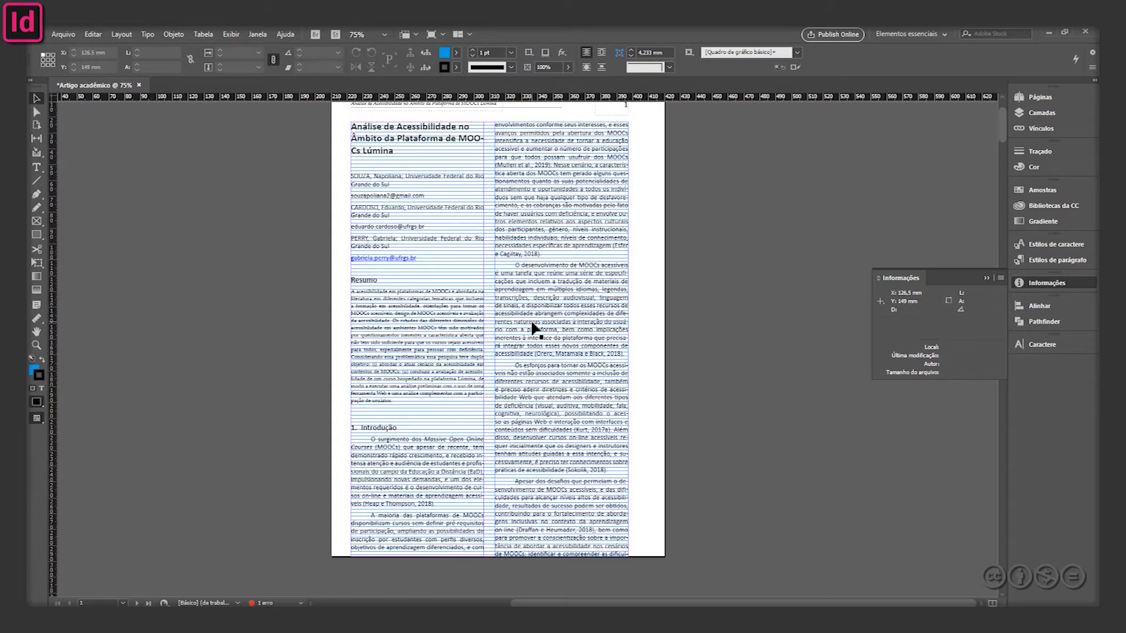
Show the paragraph styles list and enlarge it so that all the document's styles fit
click(738, 324)
click(257, 34)
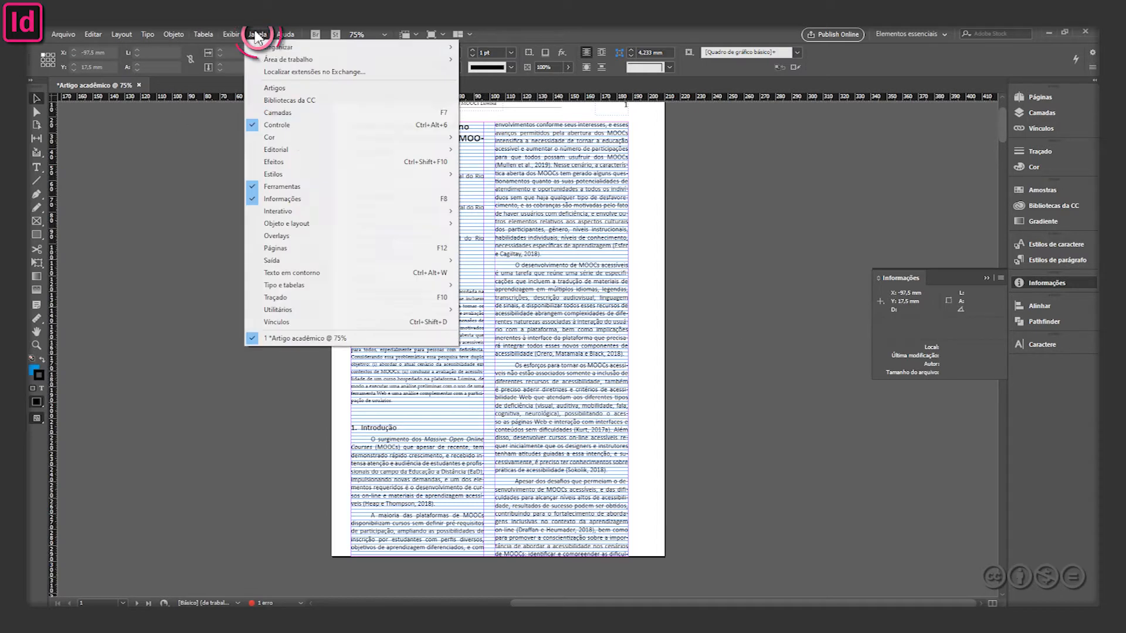
mouse_move(317, 174)
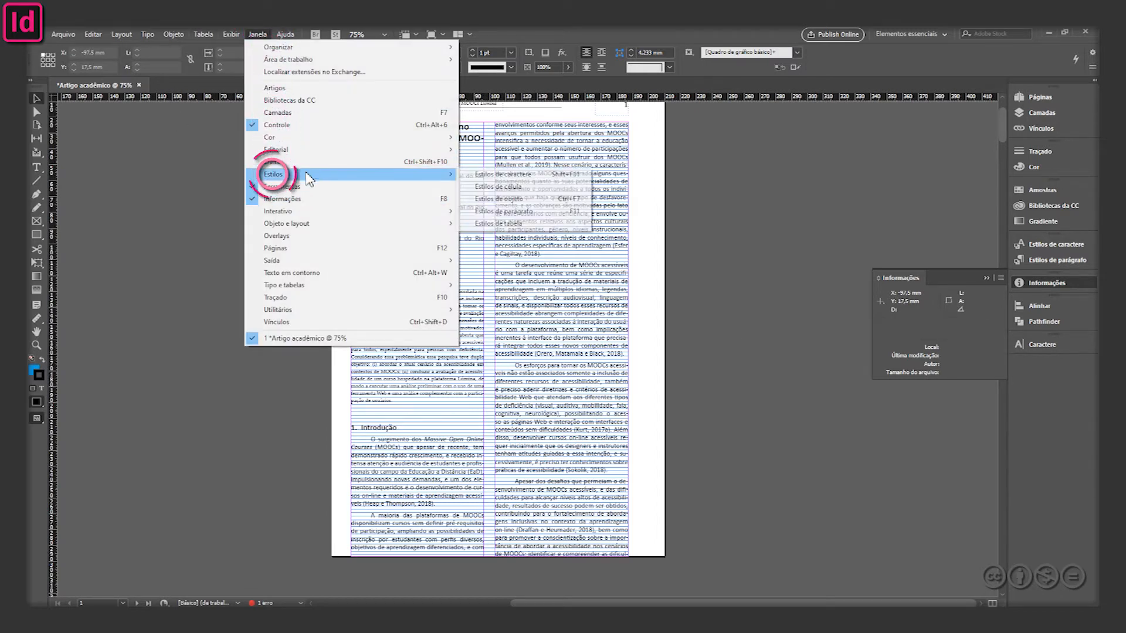
click(520, 212)
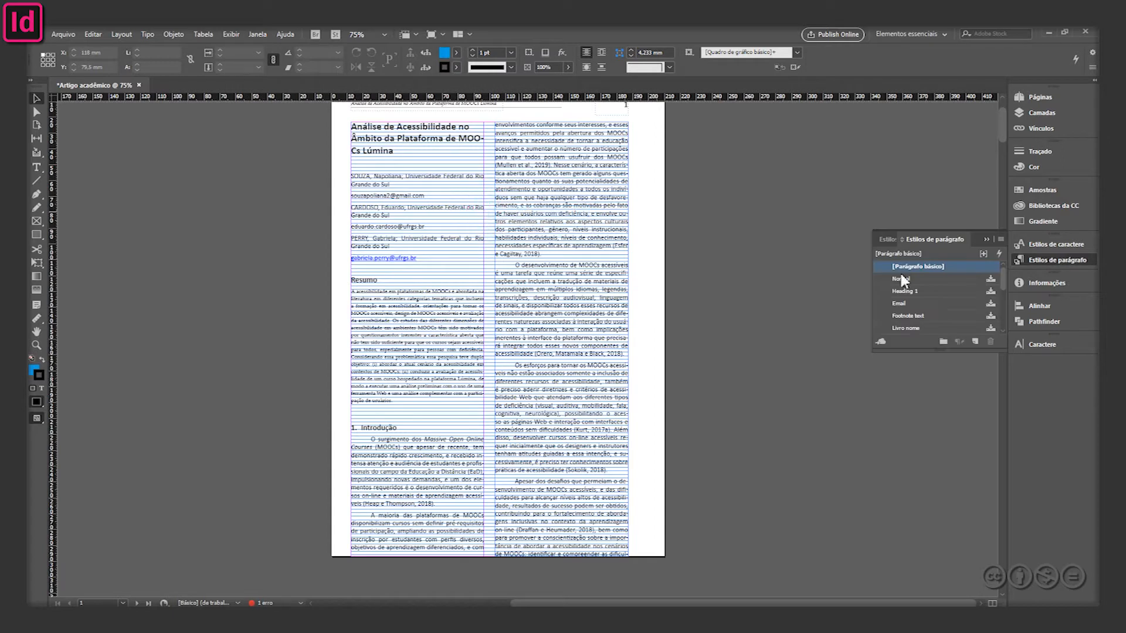
drag(1000, 352, 994, 474)
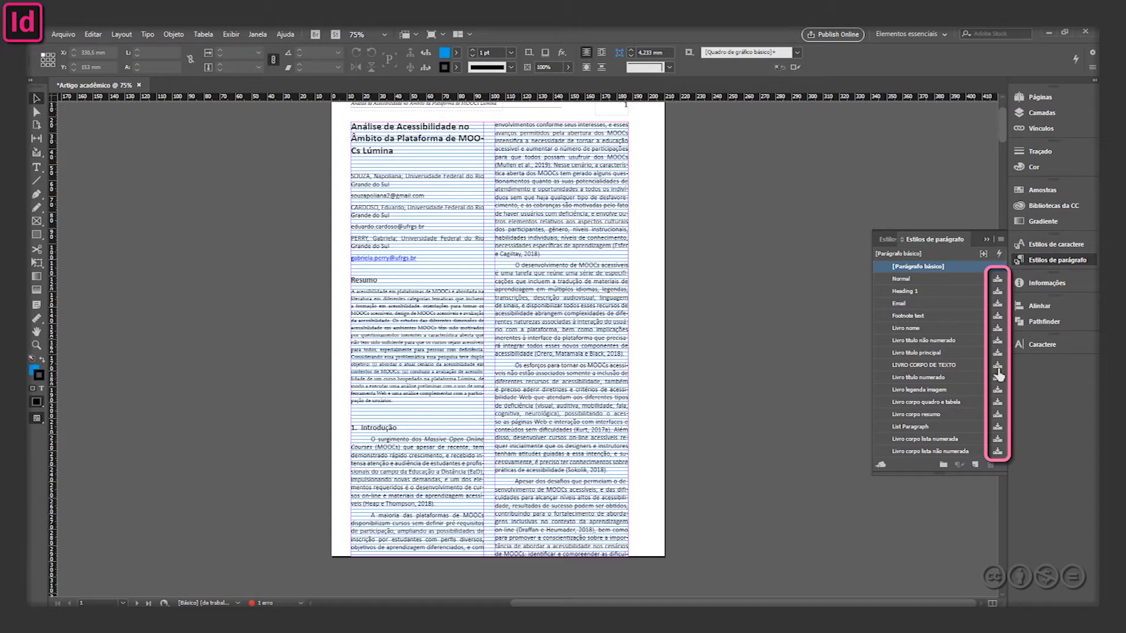
drag(933, 474, 926, 529)
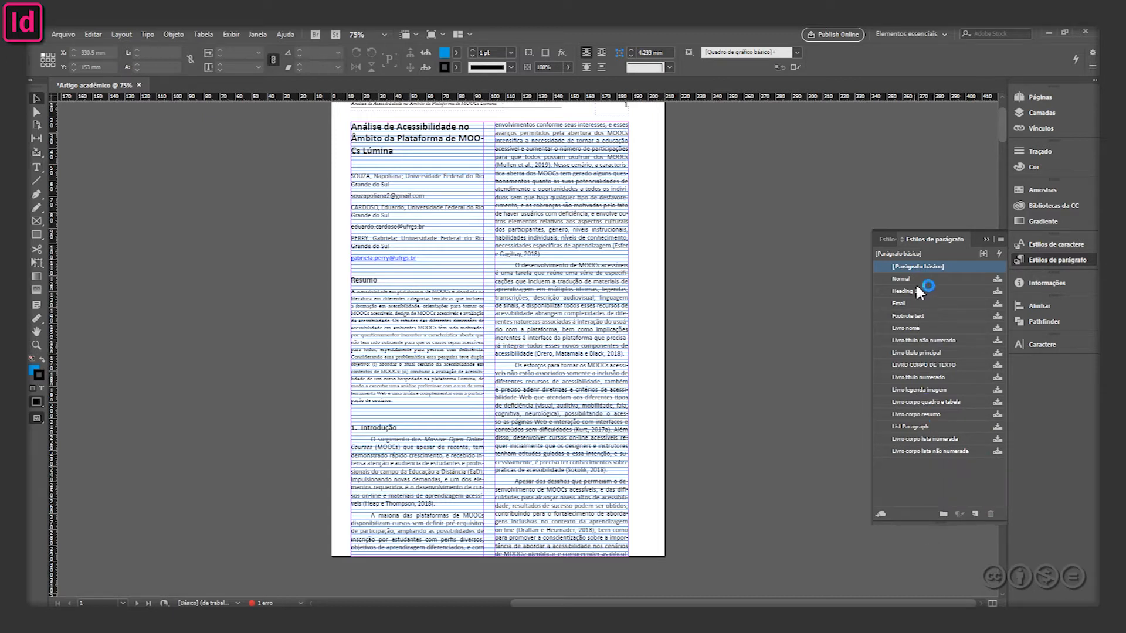
Create a new paragraph style named "Corpo de texto"
click(977, 514)
double_click(926, 280)
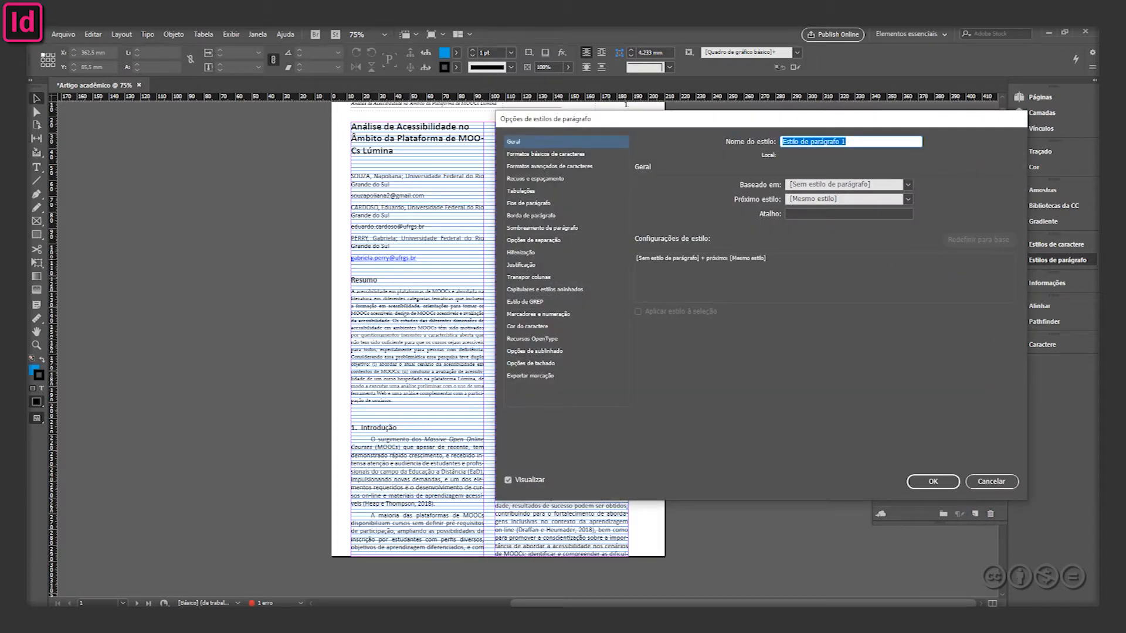
text(Ci)
text(orpo de texto)
Set the new style's basic character formats to Palatino Linotype, 9 pt size and 13 pt leading
click(551, 153)
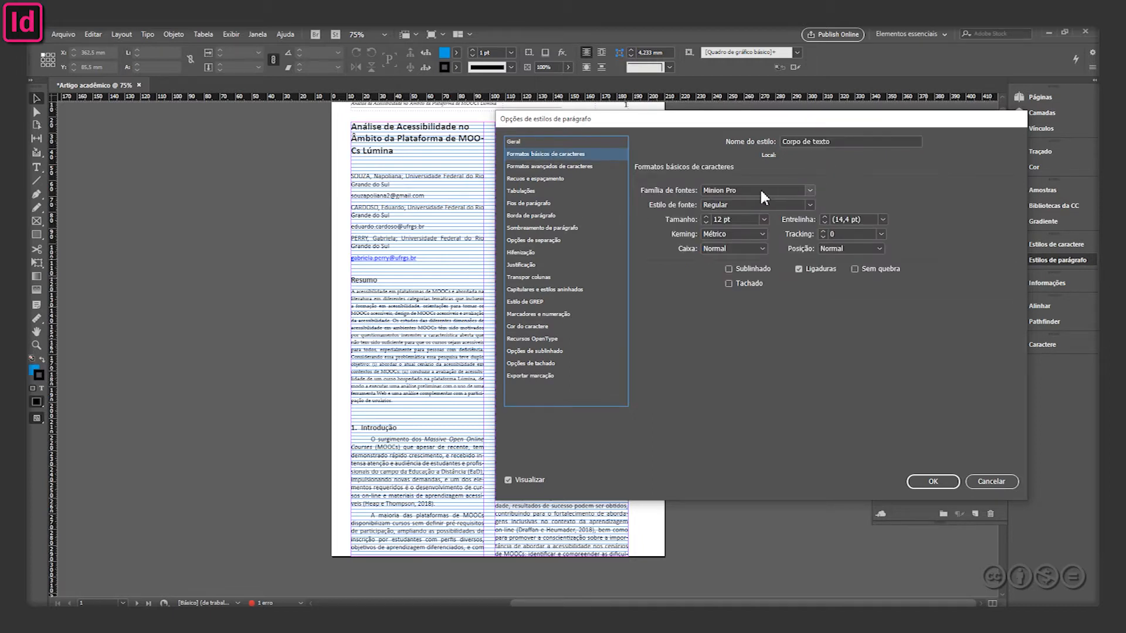
drag(759, 190, 675, 190)
text(Palatino Linotype)
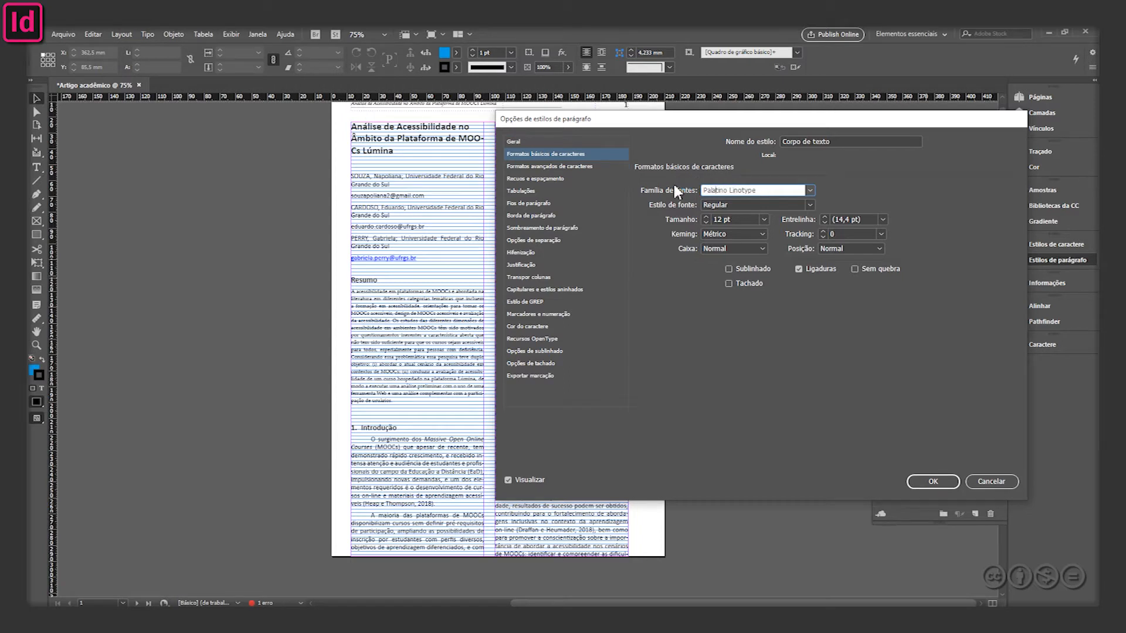
click(736, 221)
drag(739, 223, 698, 222)
text(9)
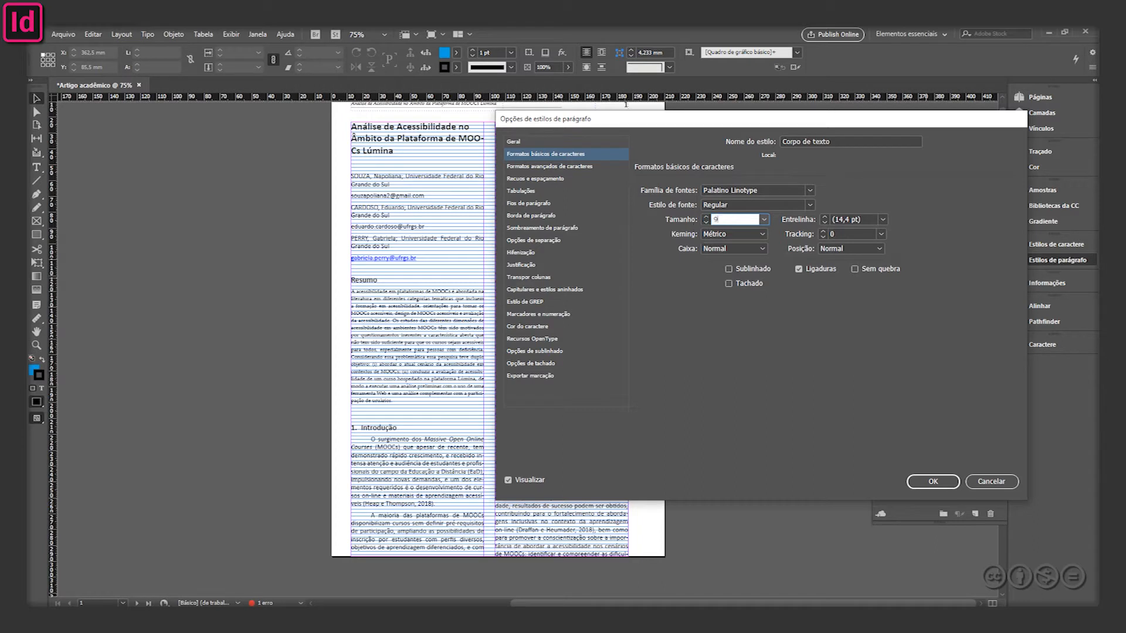
drag(863, 222, 813, 215)
text(13)
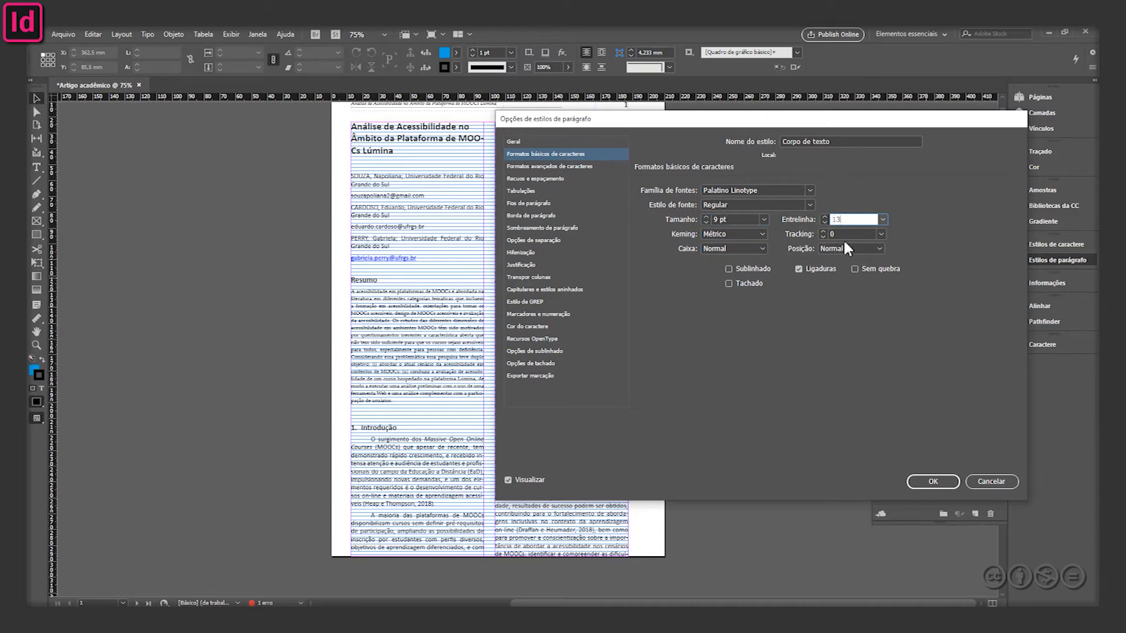
Set the style's alignment to "Justificar à esquerda" and its grid alignment to "Todas as linhas", and accept the style
click(551, 167)
click(548, 179)
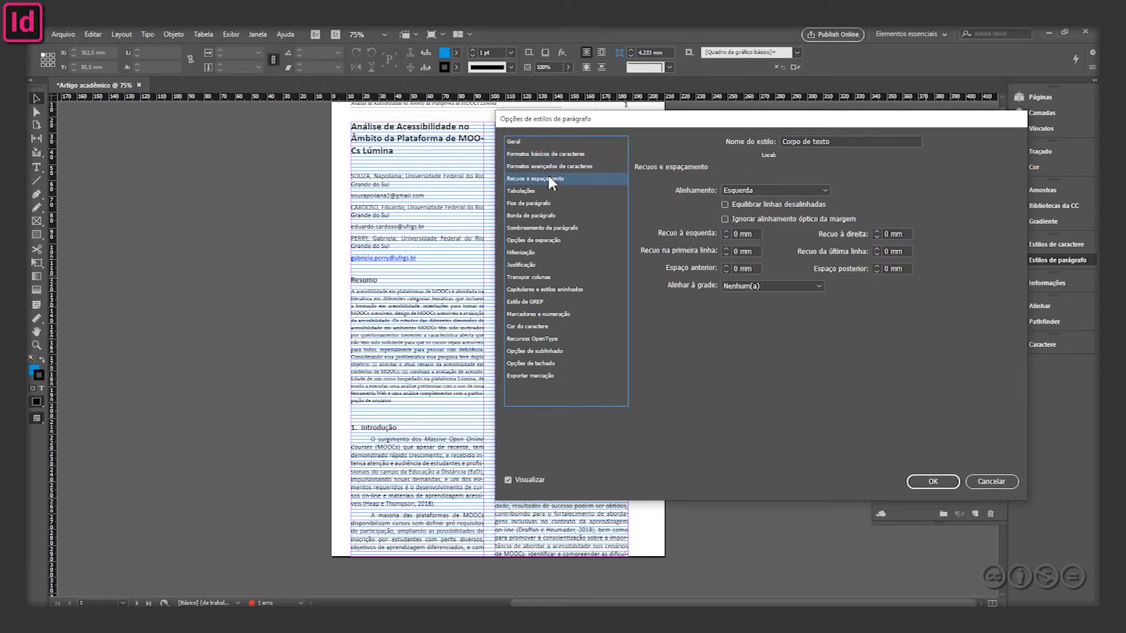
click(752, 190)
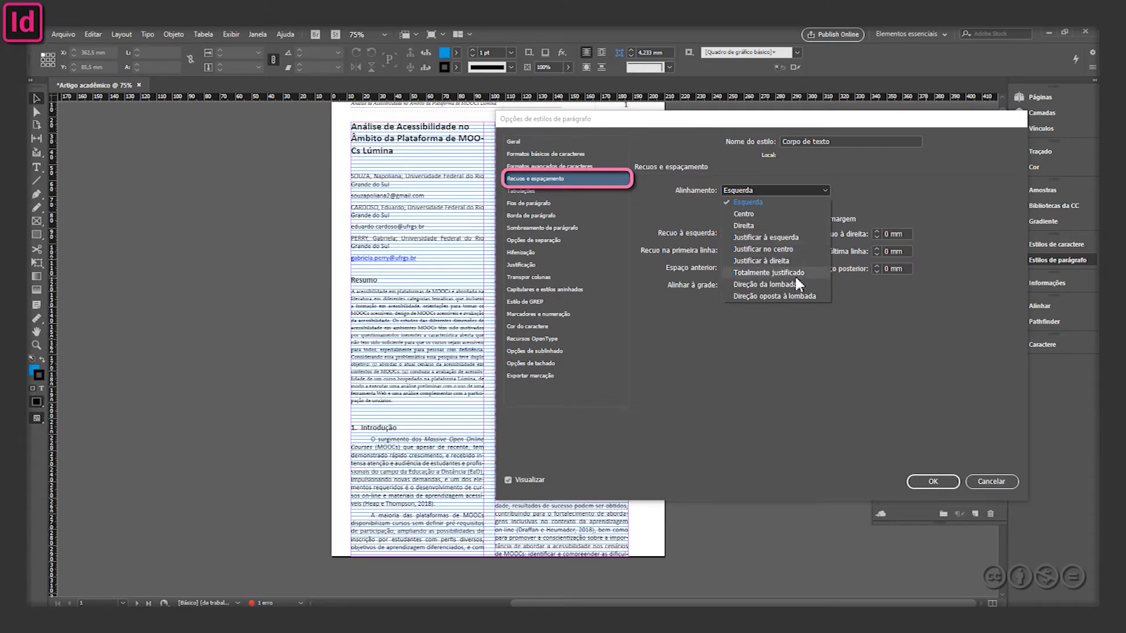
click(794, 237)
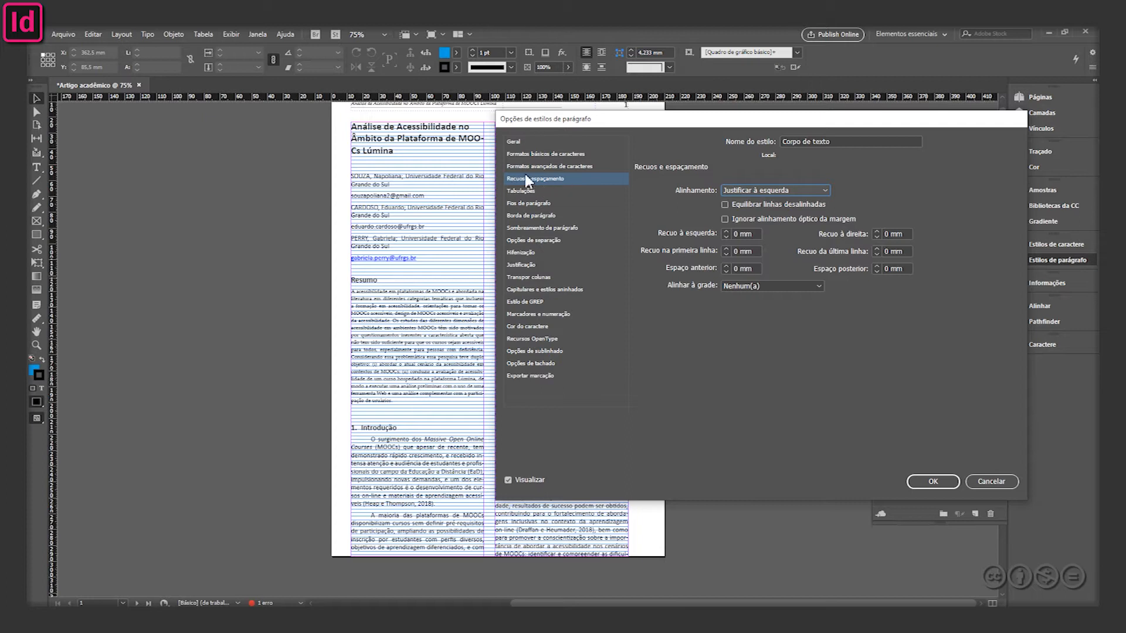
click(744, 286)
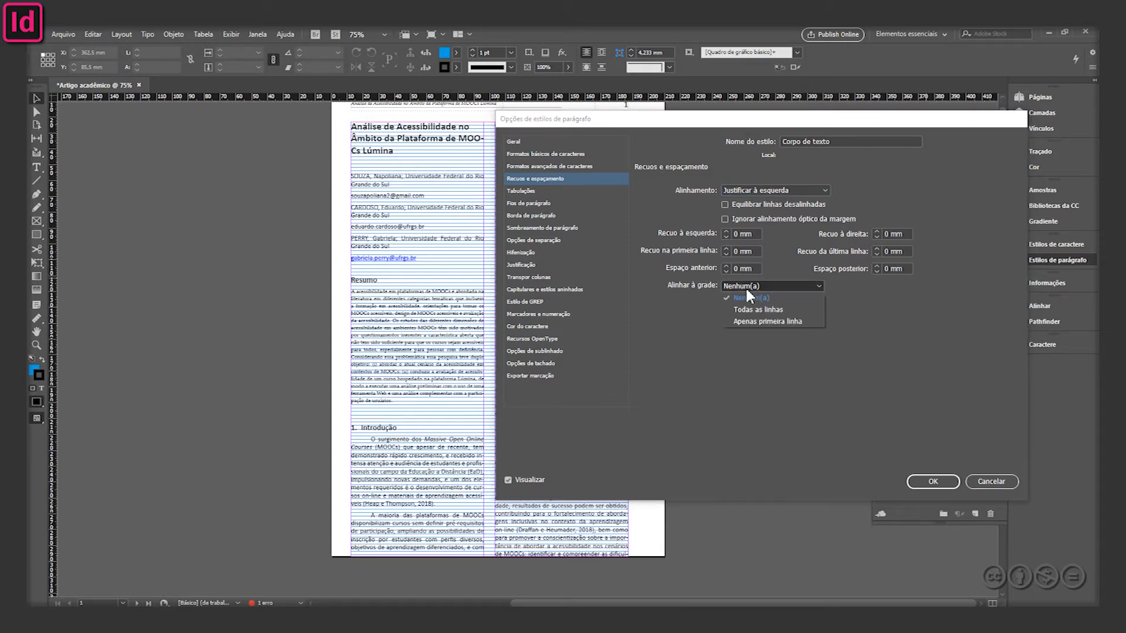
click(783, 310)
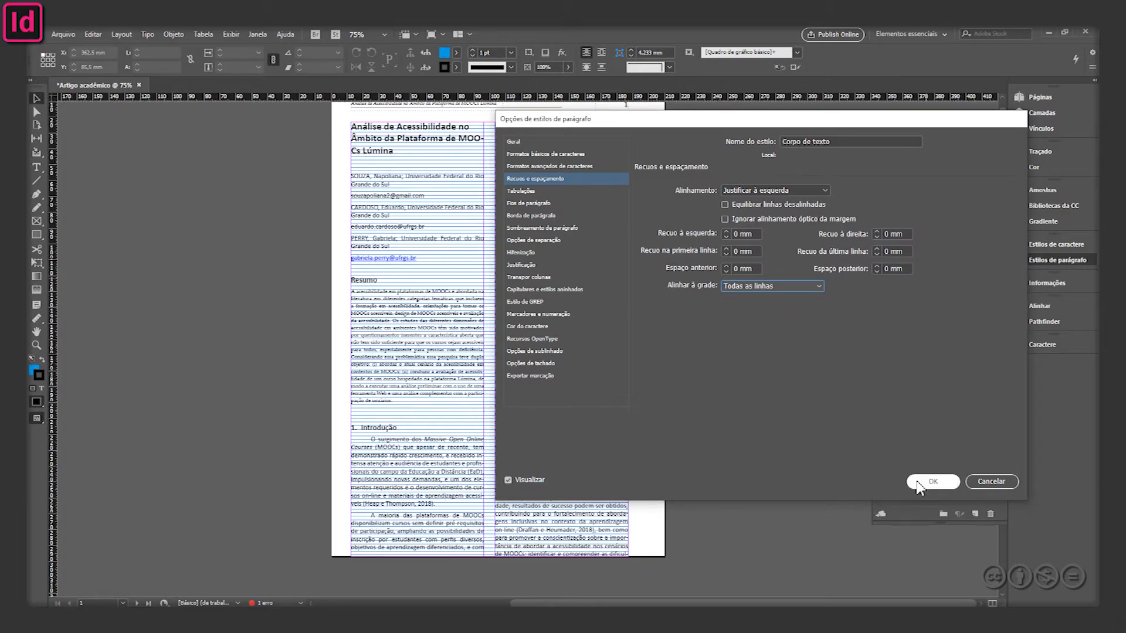
click(936, 481)
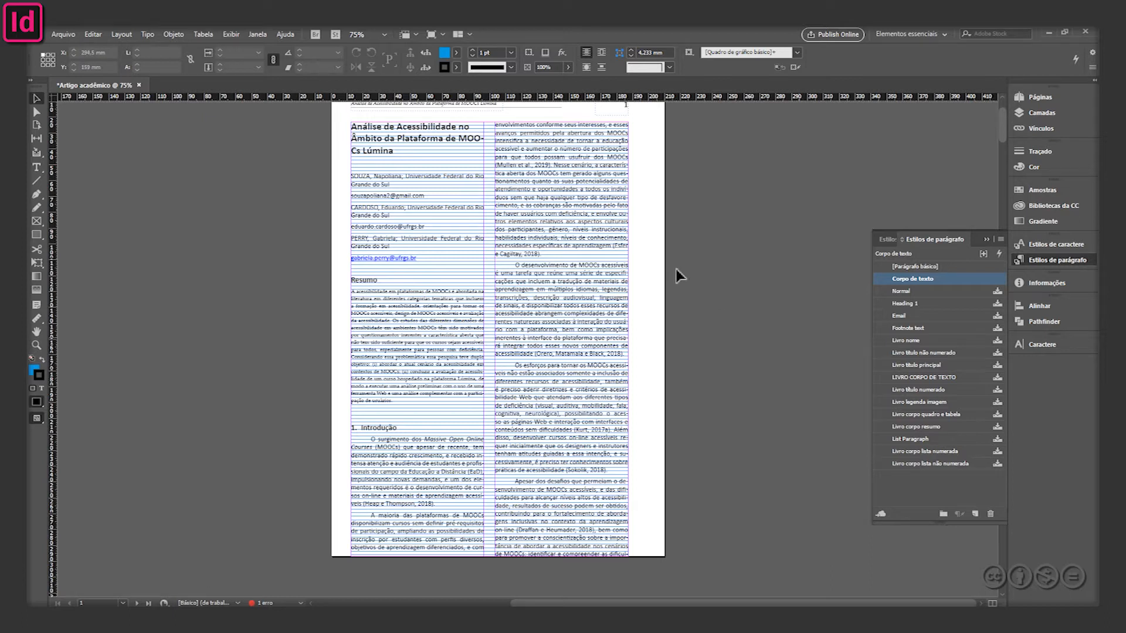
Check which paragraph style the body text in both columns of the first page uses
double_click(534, 302)
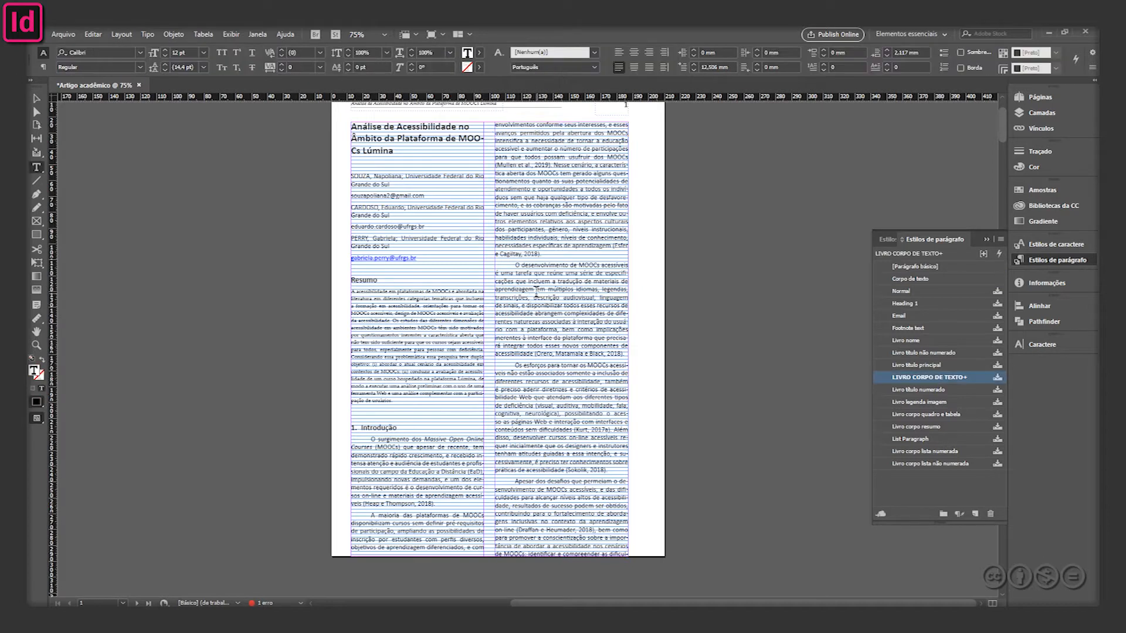
double_click(537, 280)
double_click(545, 406)
drag(535, 197, 557, 245)
drag(557, 298, 579, 353)
drag(564, 413, 583, 446)
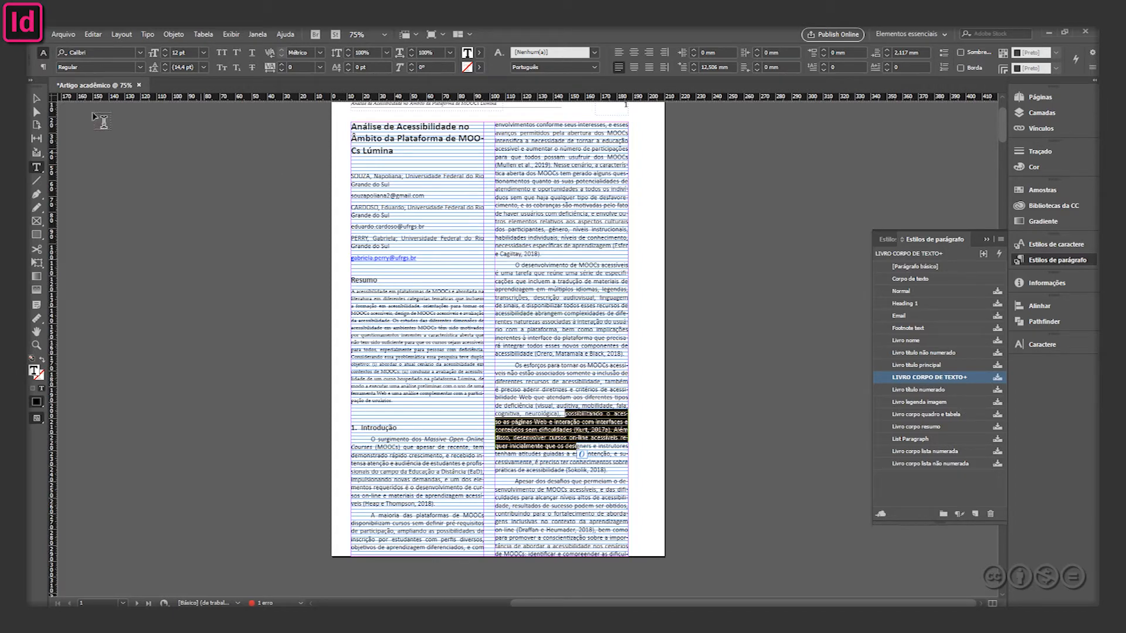
click(37, 98)
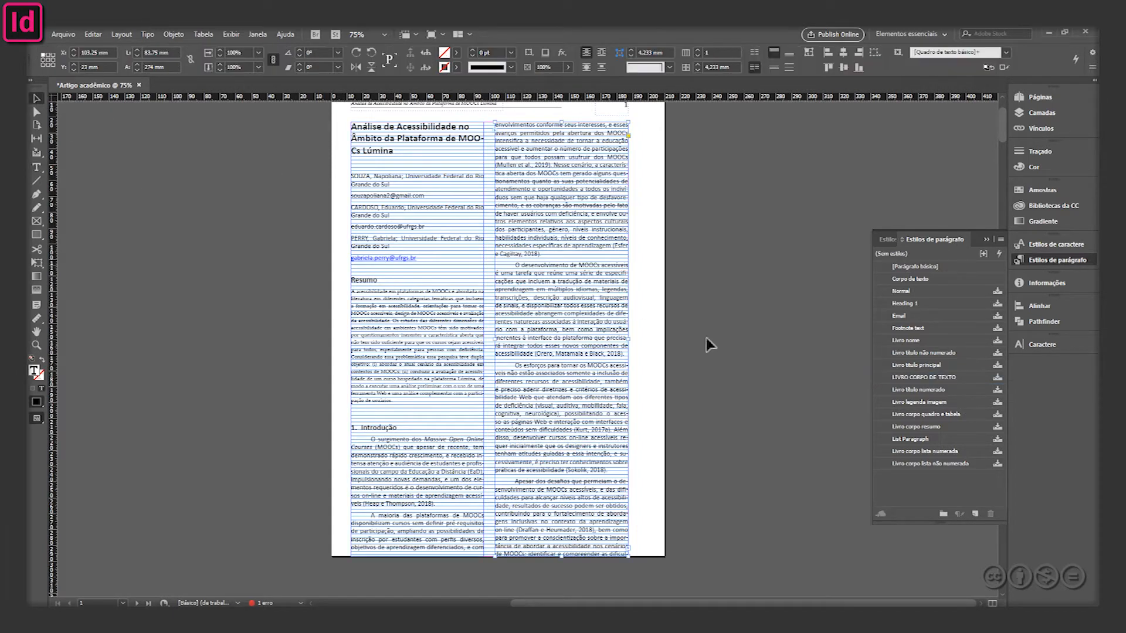
click(969, 378)
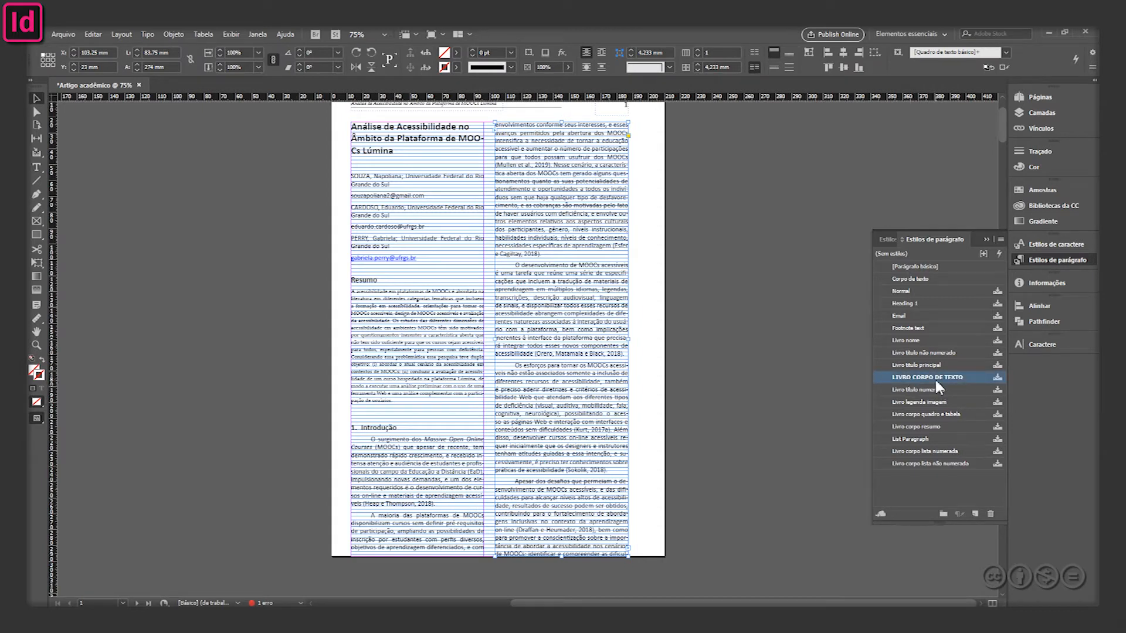
click(937, 383)
triple_click(543, 331)
click(394, 473)
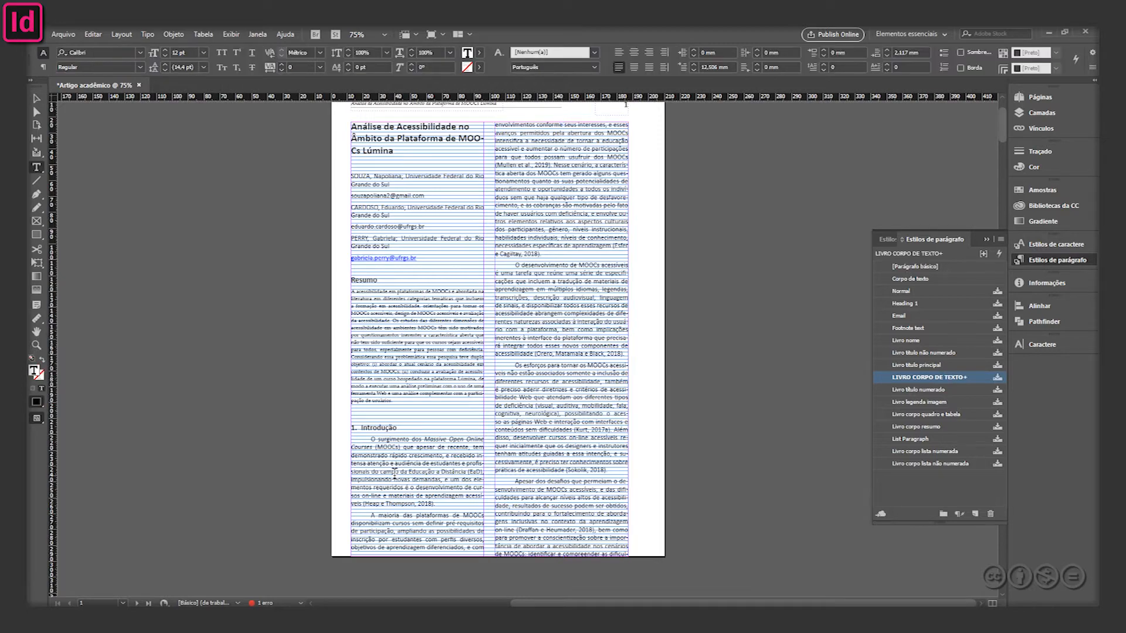
Check the paragraph style of the body text on a later page of the article
scroll(528, 411, down, 15)
double_click(547, 285)
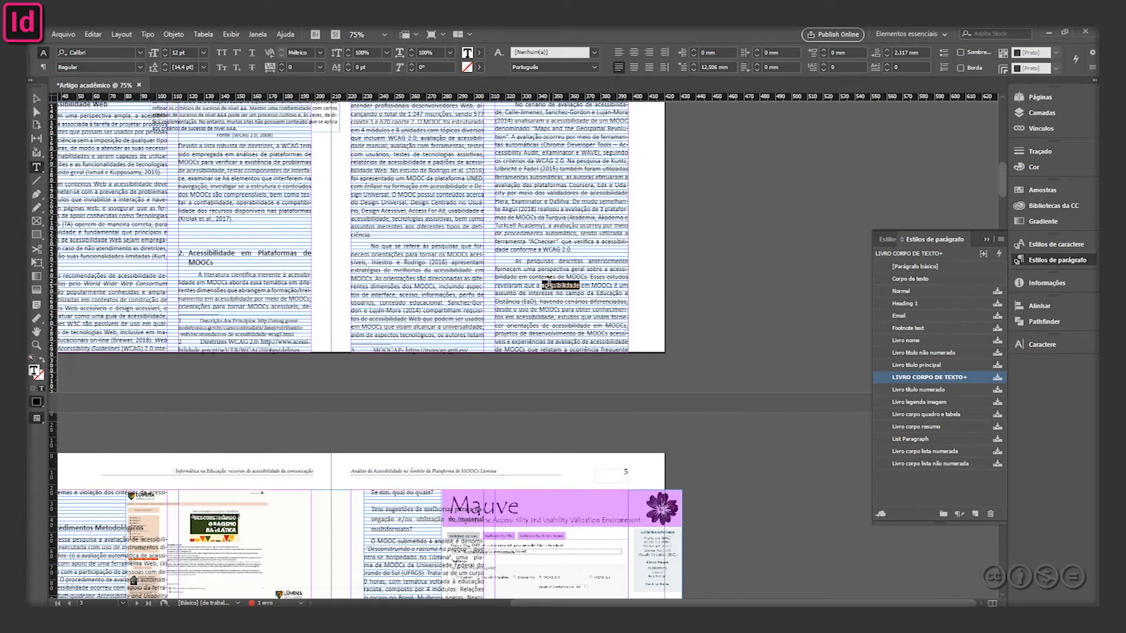
click(538, 211)
click(36, 98)
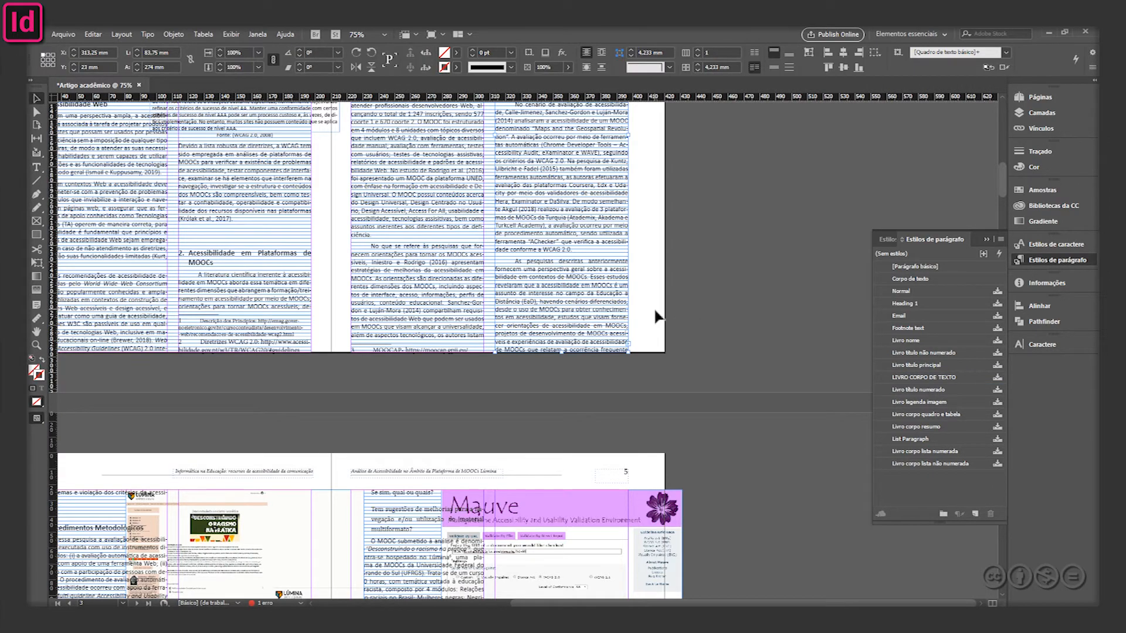
With nothing selected, delete the paragraph style "LIVRO CORPO DE TEXTO" and replace it with "Corpo de texto"
click(657, 316)
scroll(703, 340, up, 15)
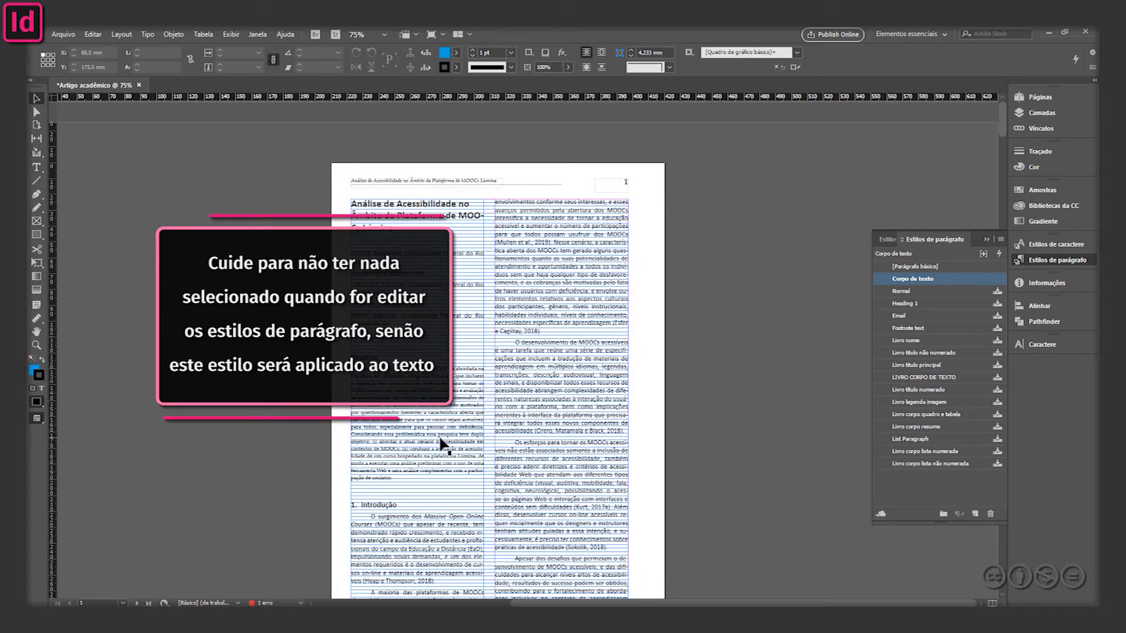
click(961, 377)
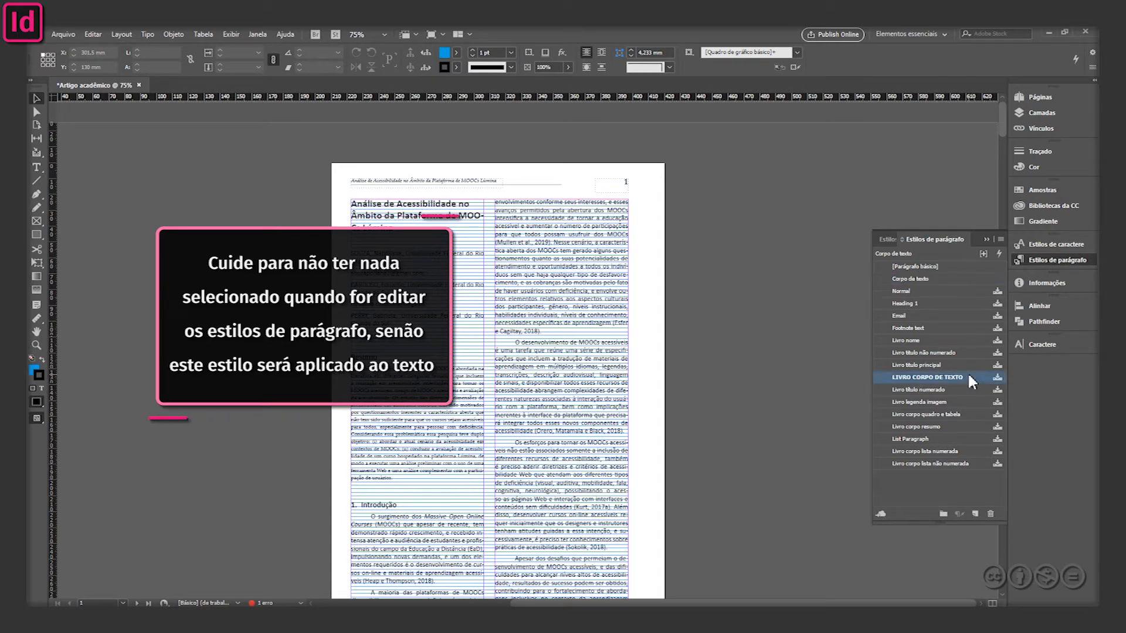
click(990, 514)
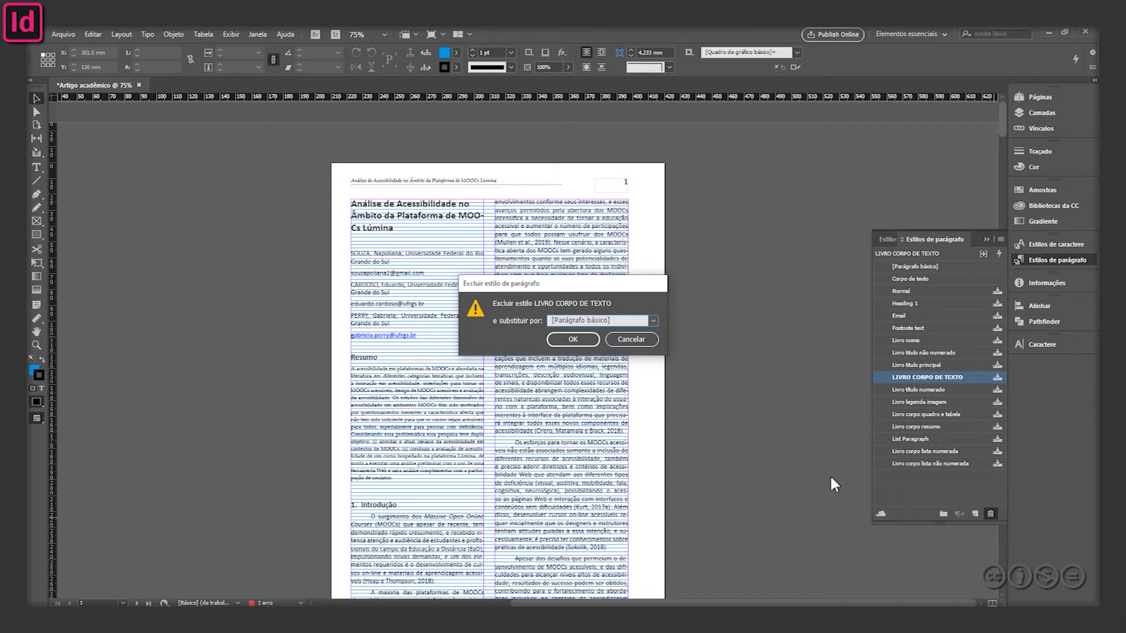
click(618, 321)
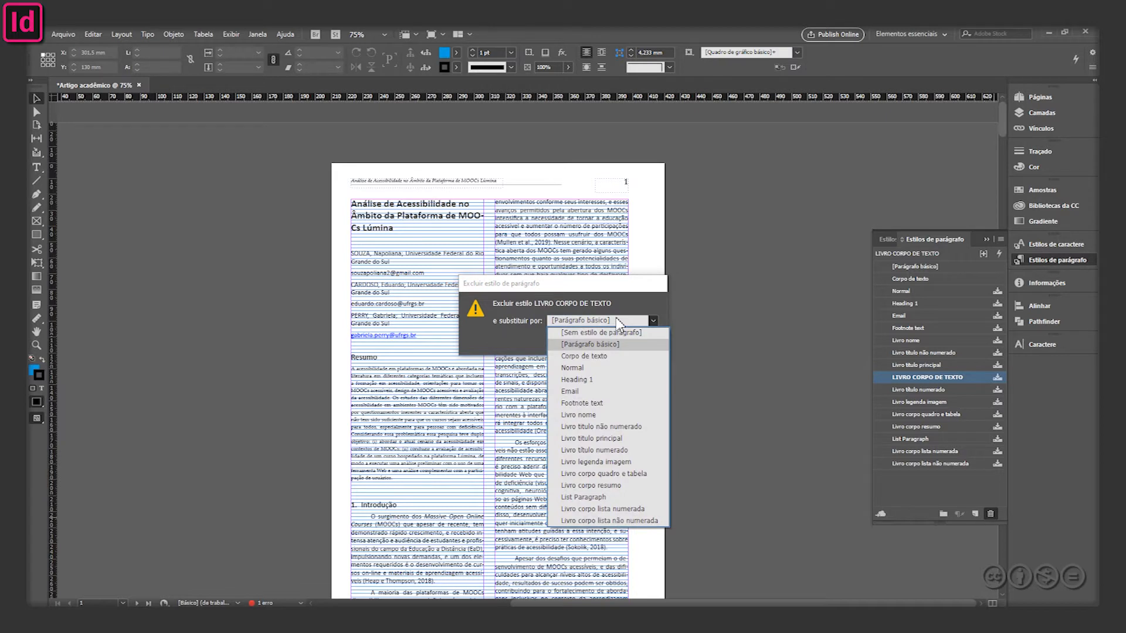
click(602, 357)
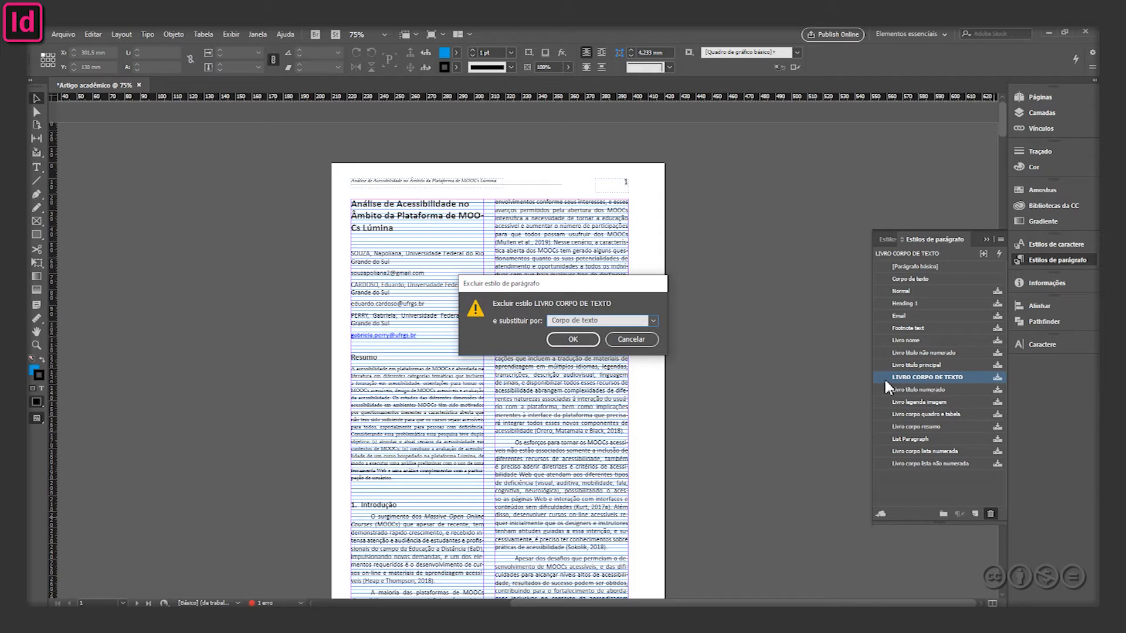
click(937, 379)
click(582, 338)
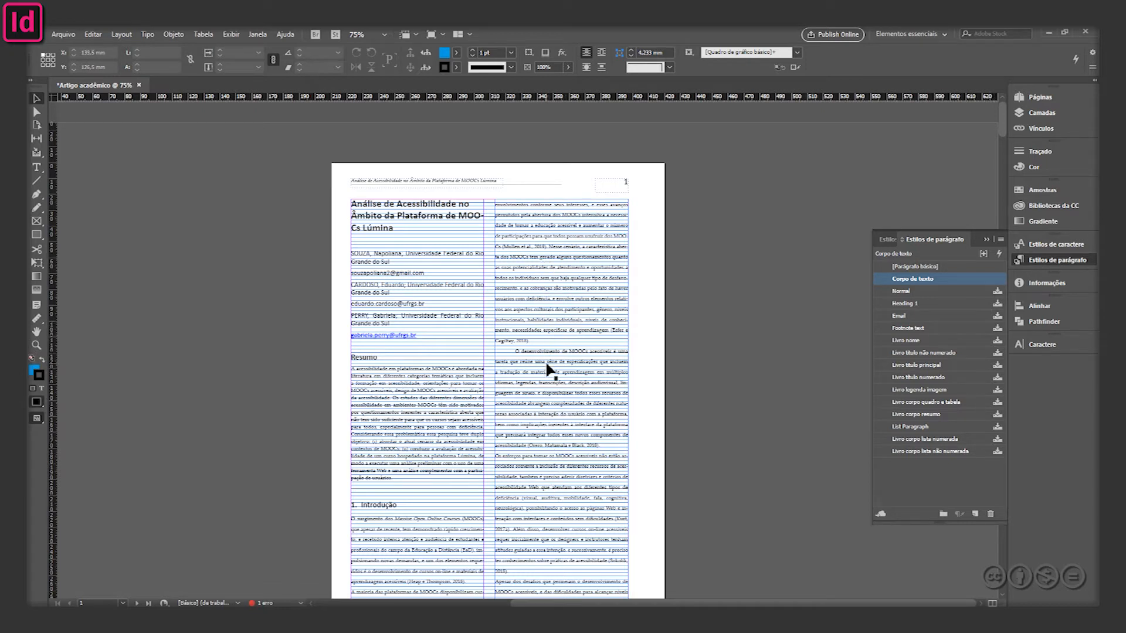
Inspect the first page at 125% and check the paragraph styles of the abstract text and the "Resumo" and "Introdução" headings
ctrl+click(548, 272)
ctrl+click(555, 325)
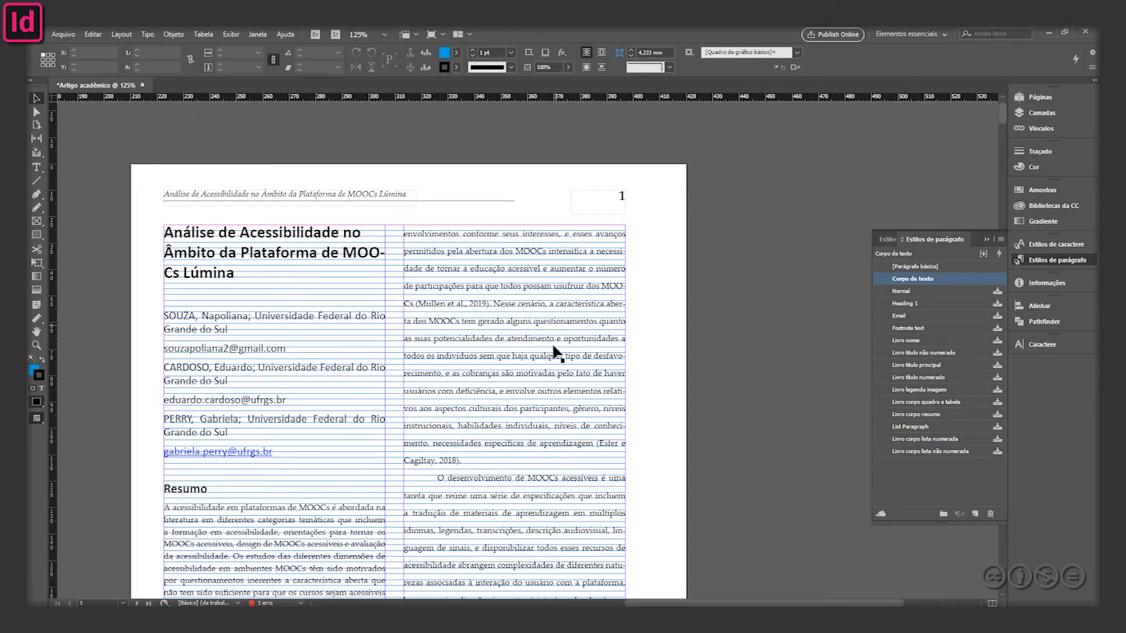
drag(478, 513, 516, 330)
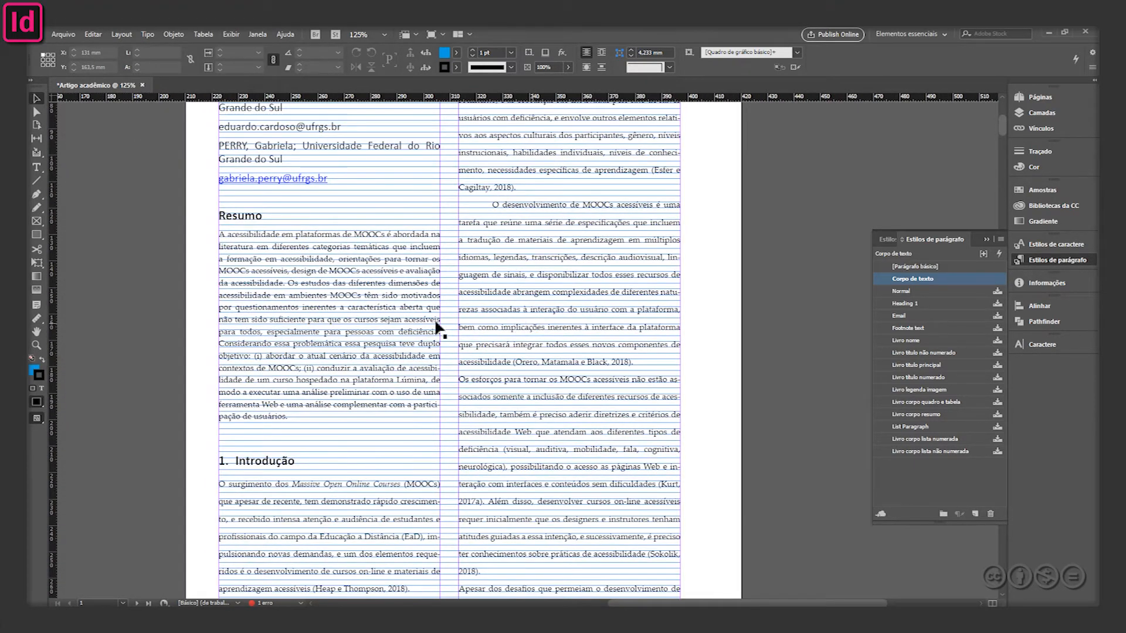
triple_click(338, 356)
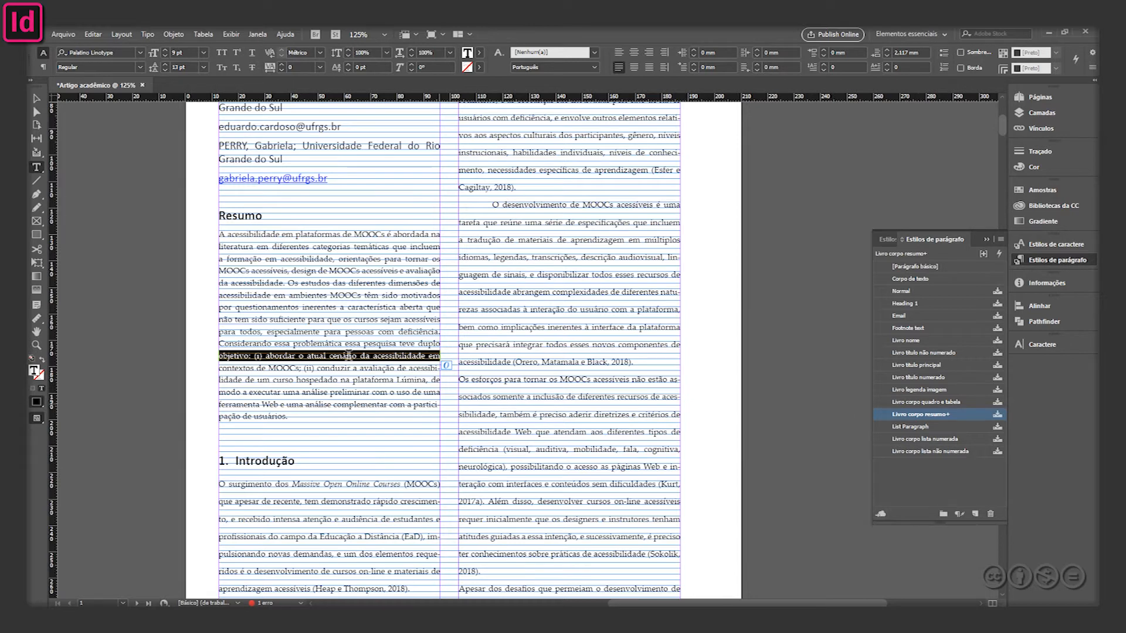
click(307, 292)
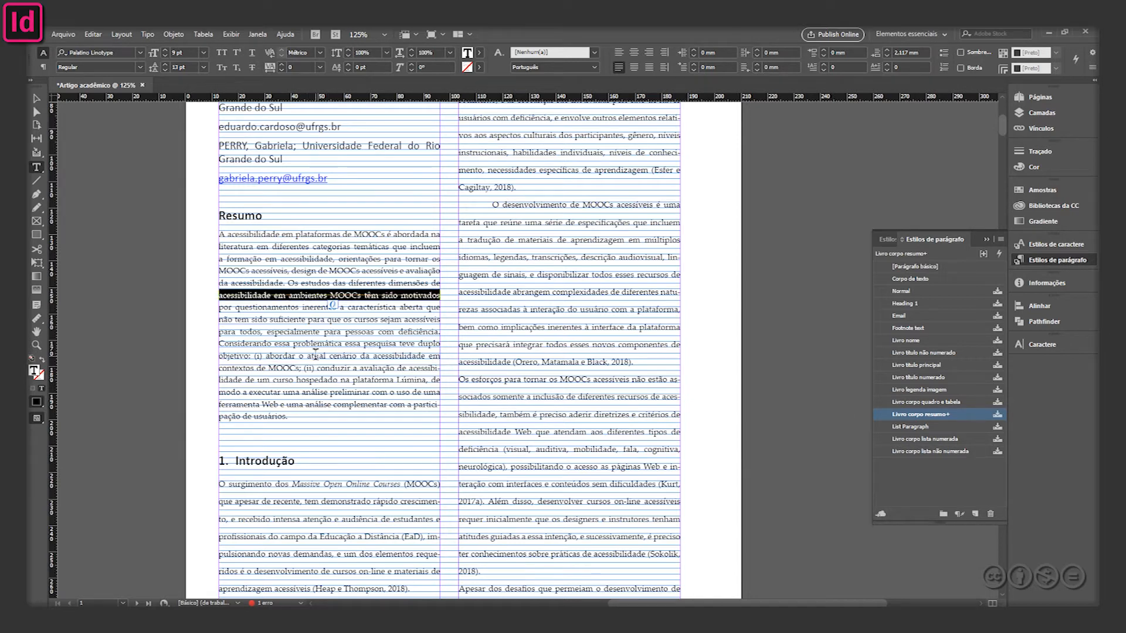
double_click(238, 214)
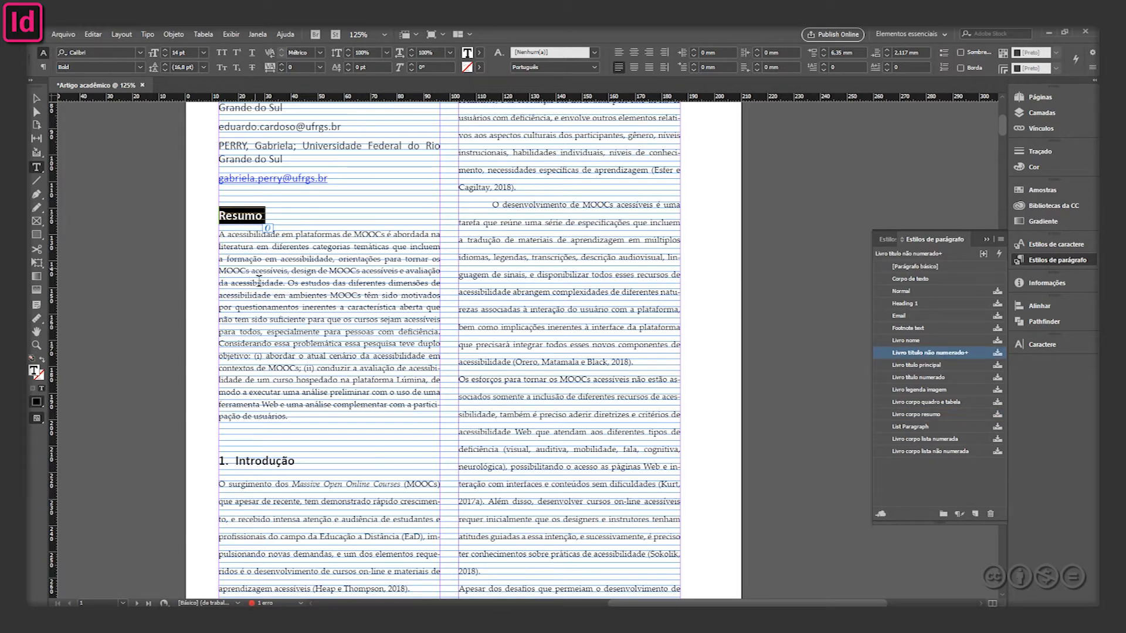
double_click(261, 459)
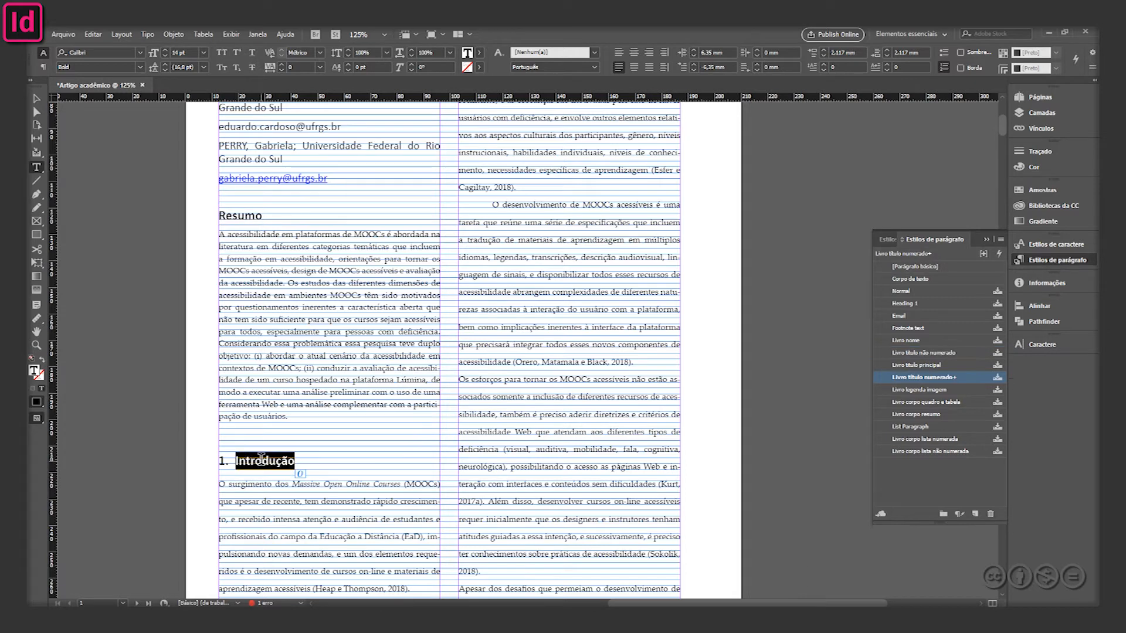
Look over the first page and check which paragraph style the abstract text under "Resumo" uses
scroll(263, 337, up, 4)
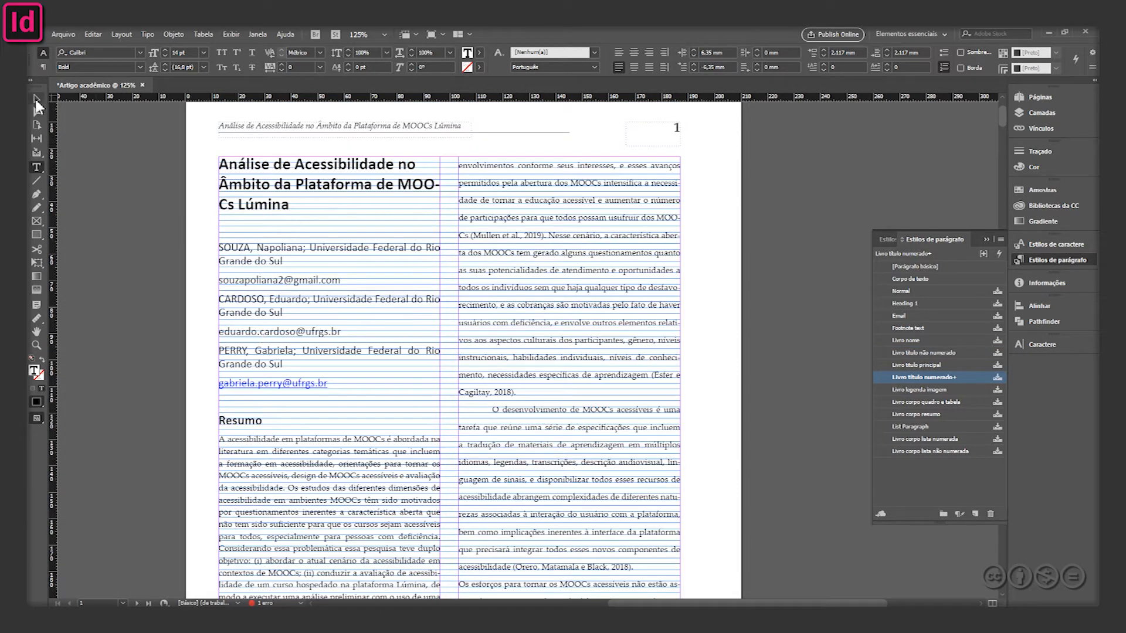
click(36, 98)
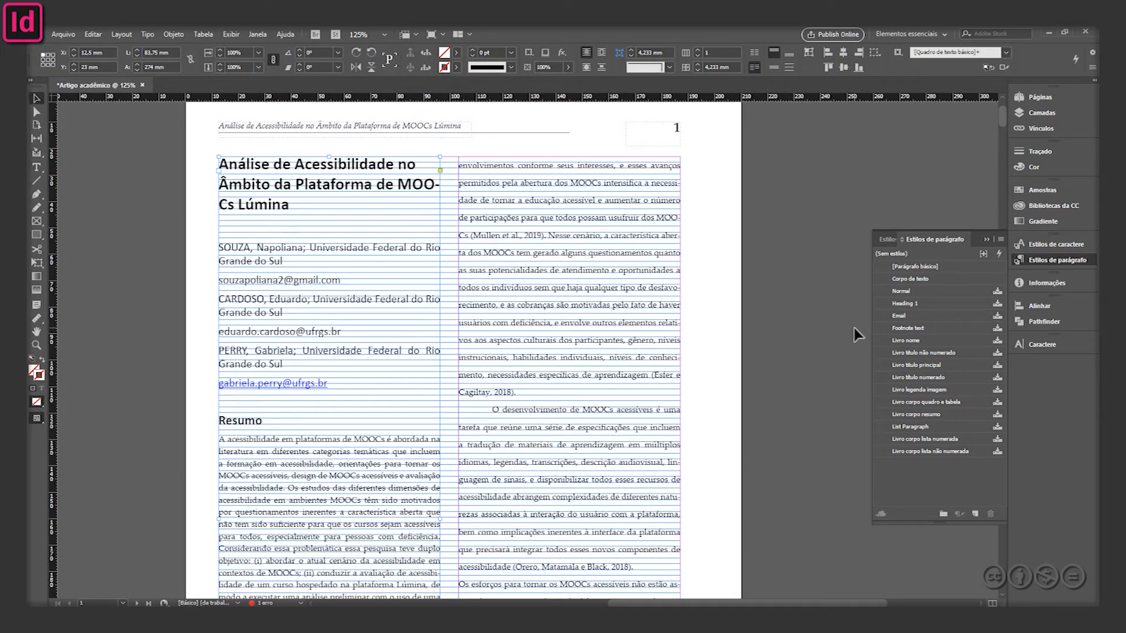
scroll(799, 397, down, 5)
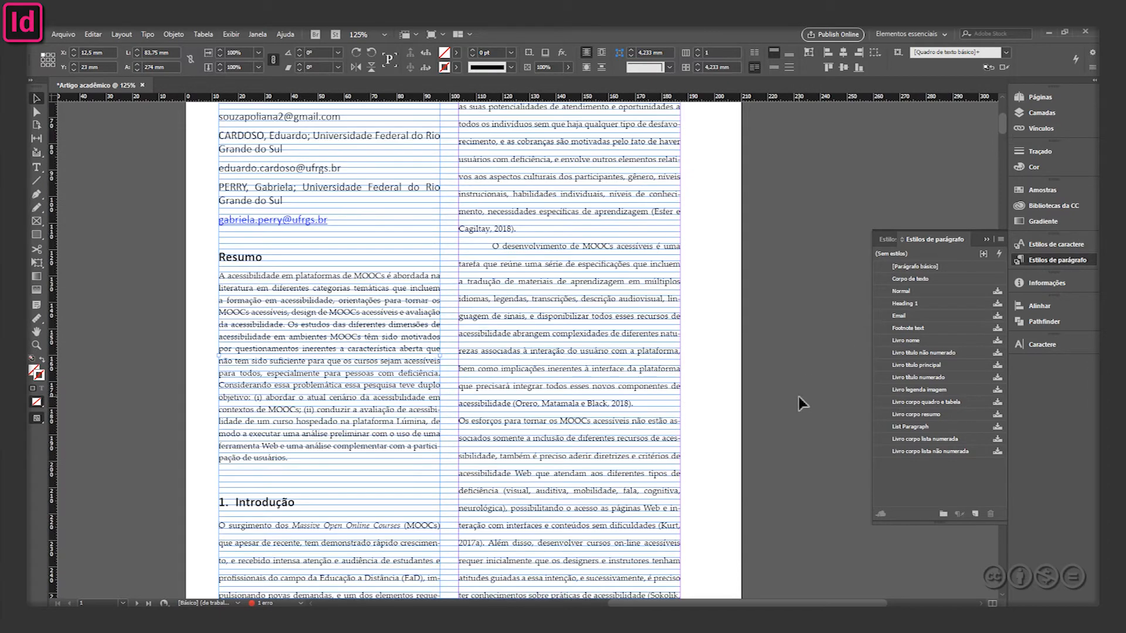
scroll(799, 404, down, 1)
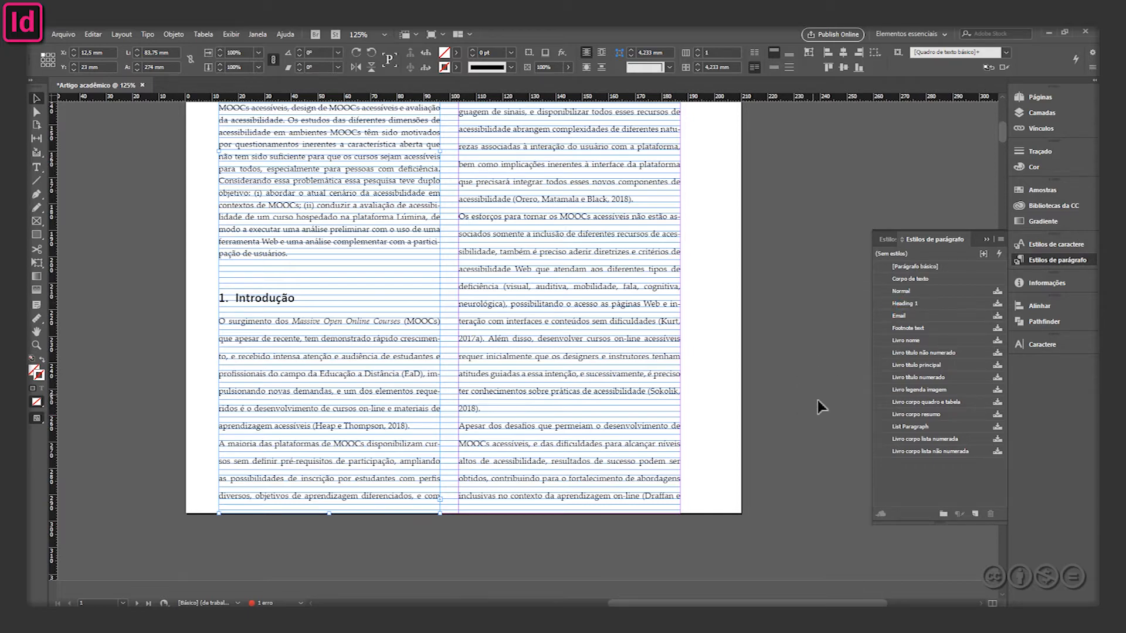
scroll(818, 400, up, 6)
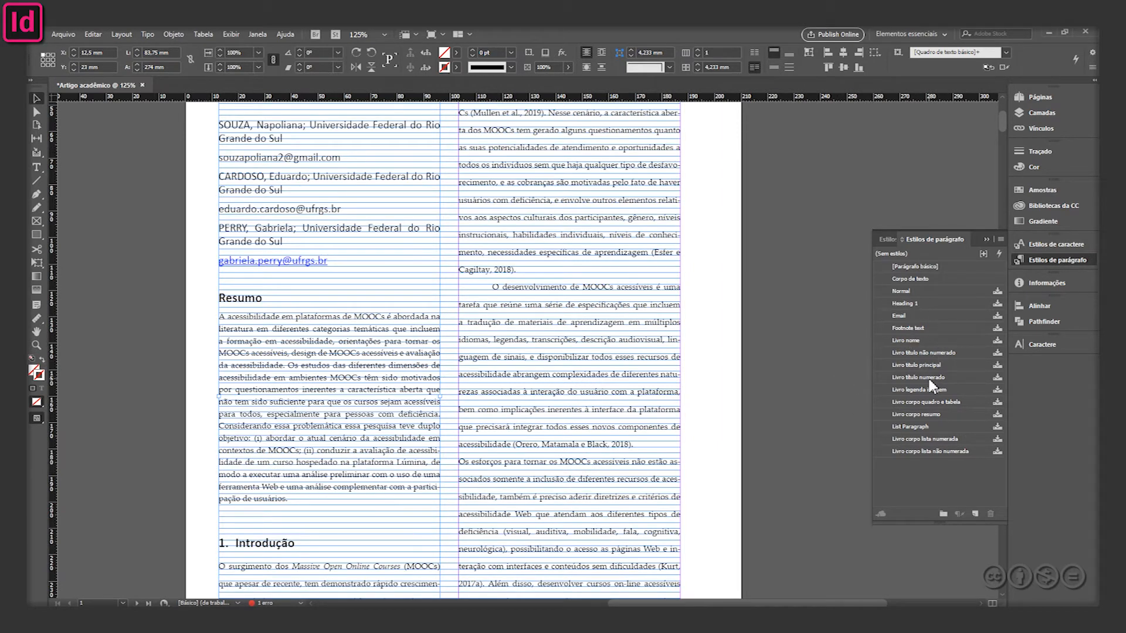
triple_click(288, 361)
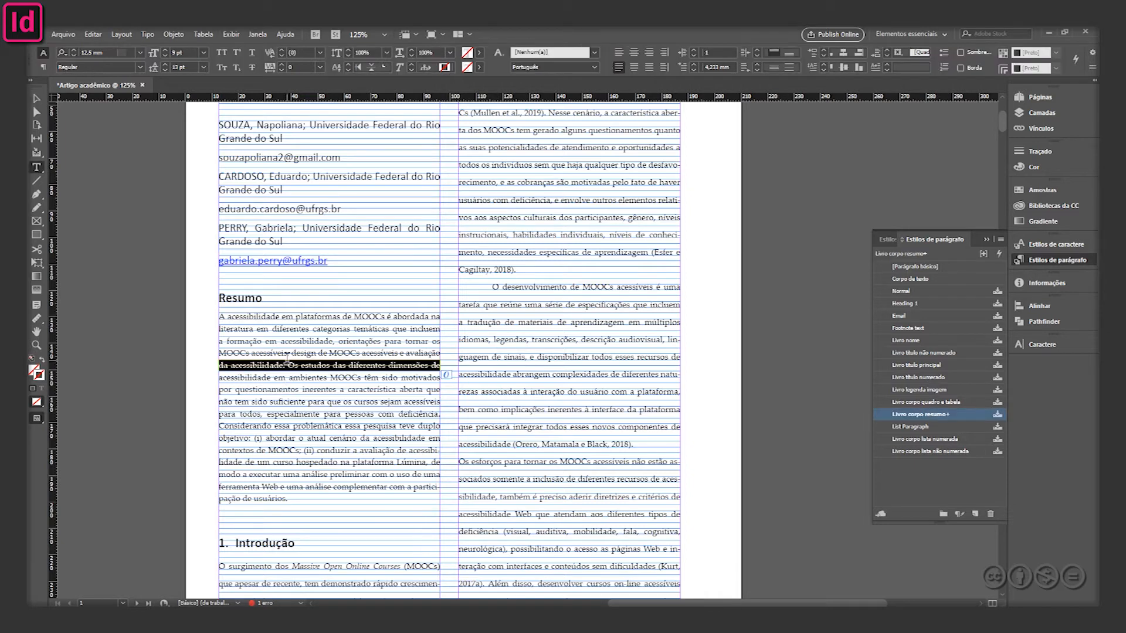
click(914, 415)
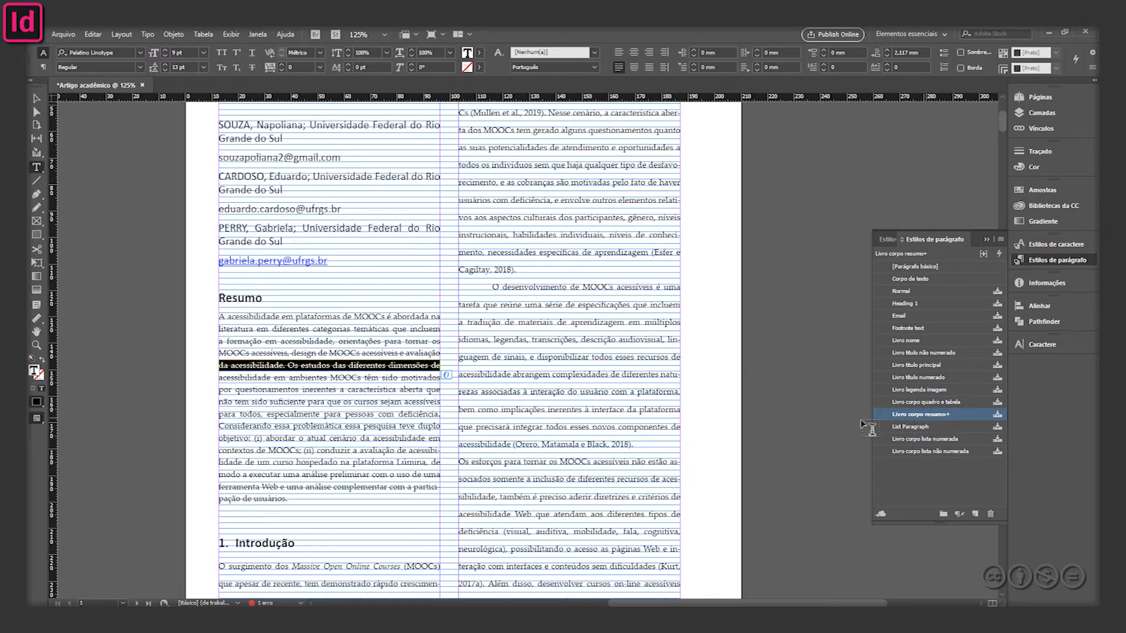
Create a paragraph style based on "Corpo de texto" and name it "Resumo"
click(35, 103)
click(113, 218)
click(328, 241)
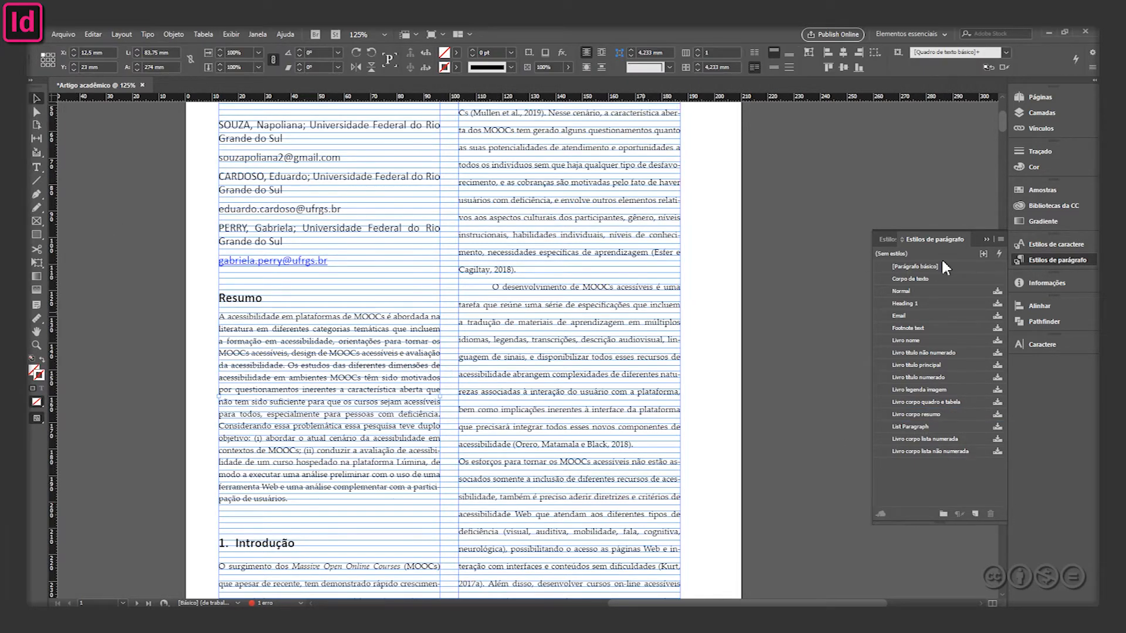
click(932, 279)
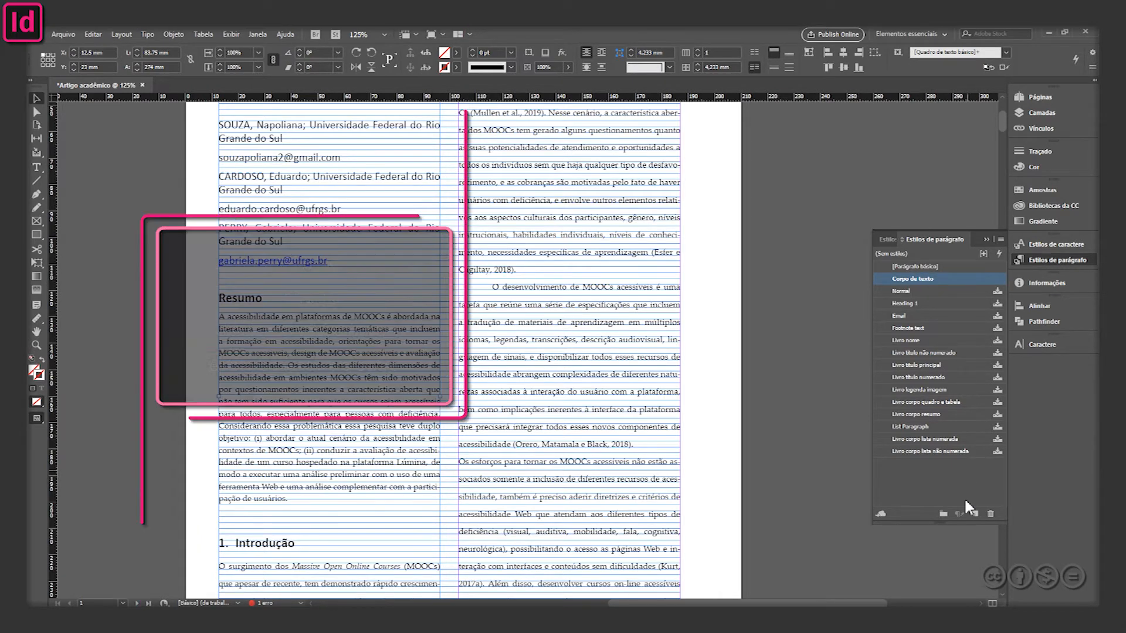
click(975, 515)
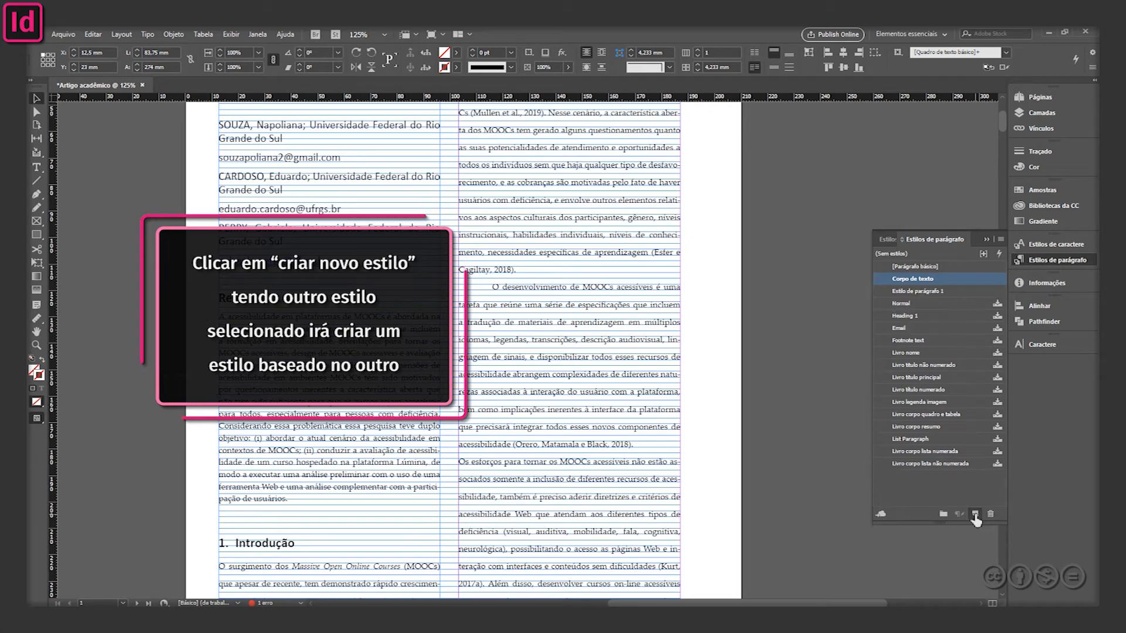
double_click(924, 291)
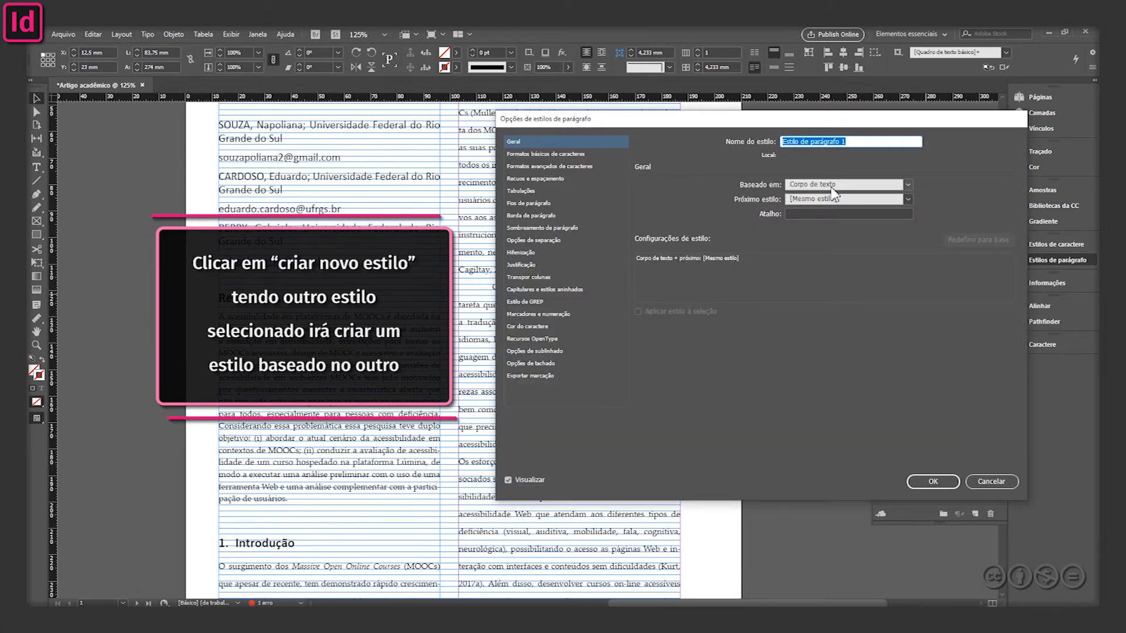
text(Resumo)
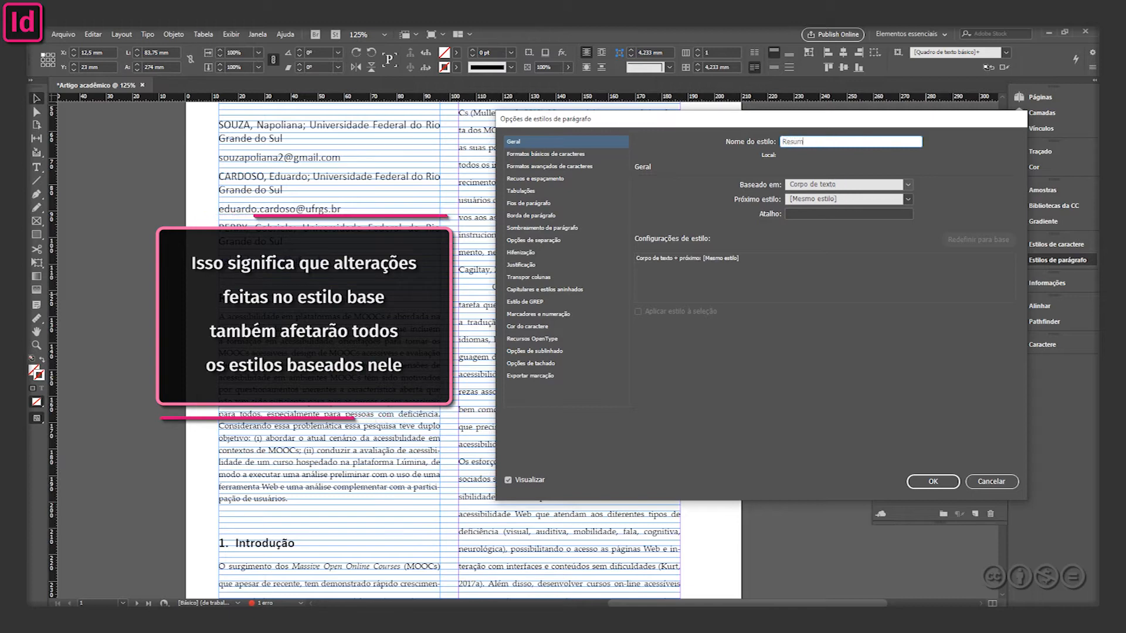
Set the font style of the "Resumo" paragraph style to Italic and apply the style options
click(534, 154)
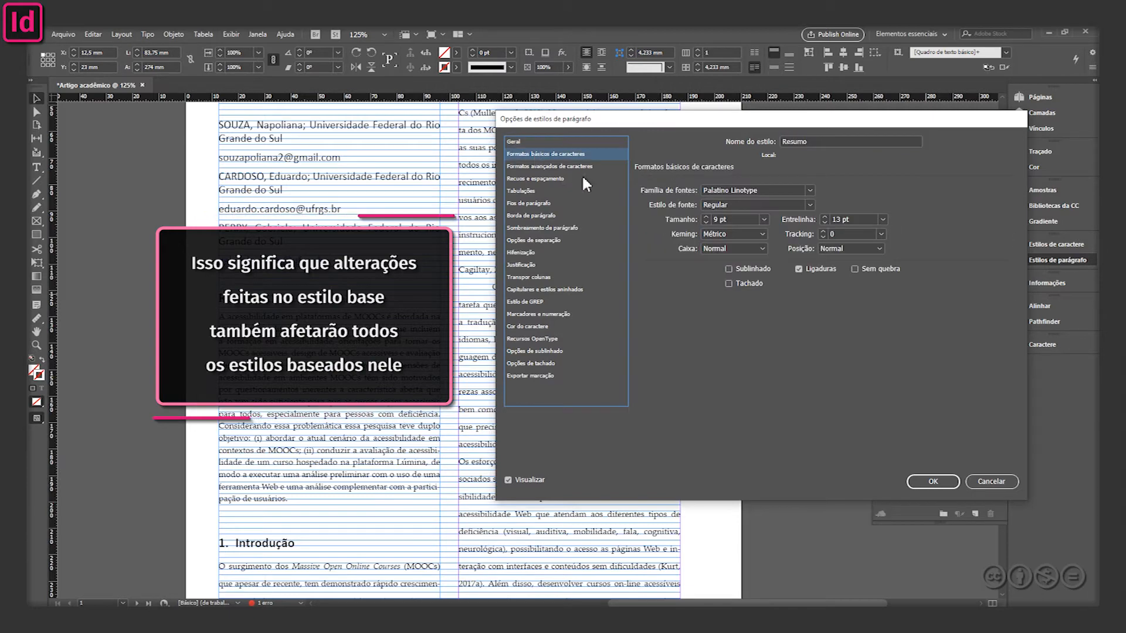
click(810, 205)
click(760, 231)
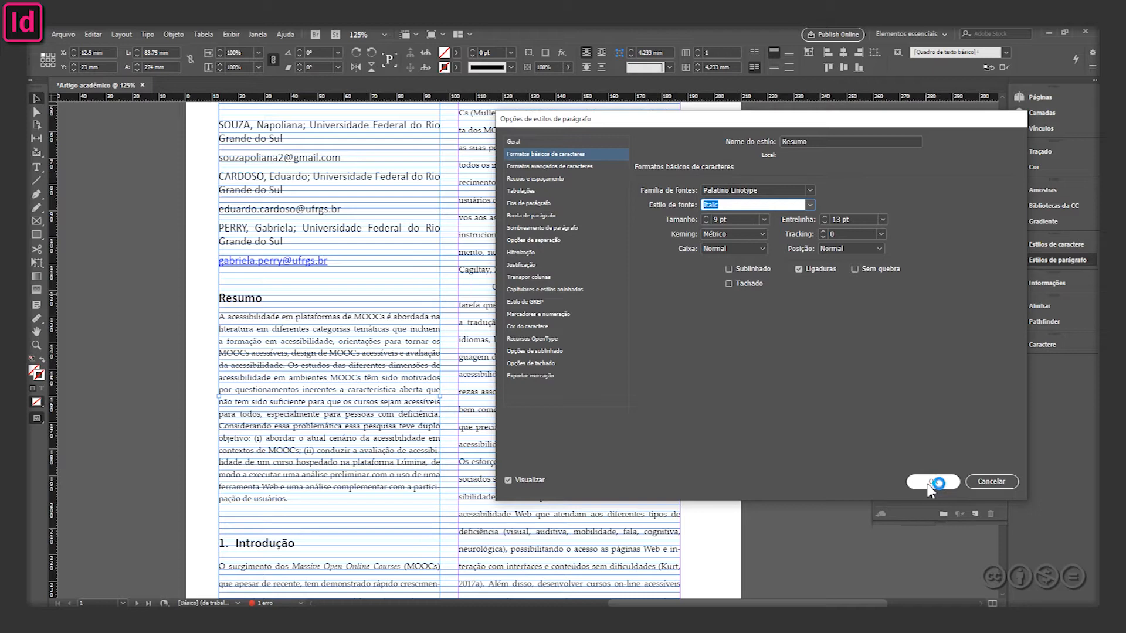
click(928, 484)
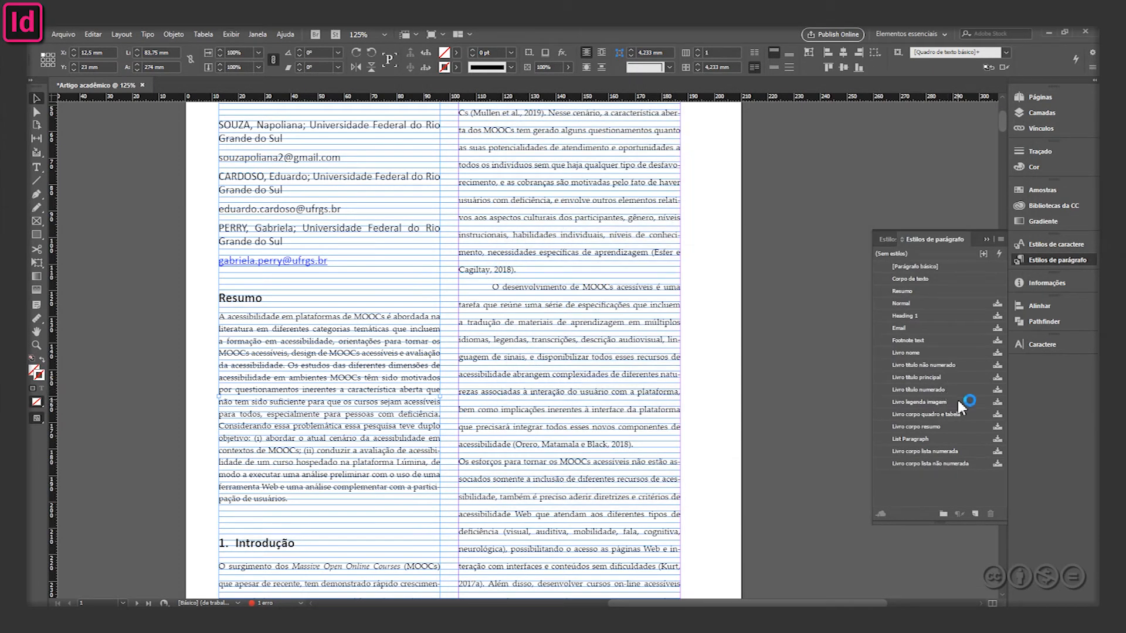
Delete the paragraph style "Livro corpo resumo" and replace it with "Resumo"
click(948, 424)
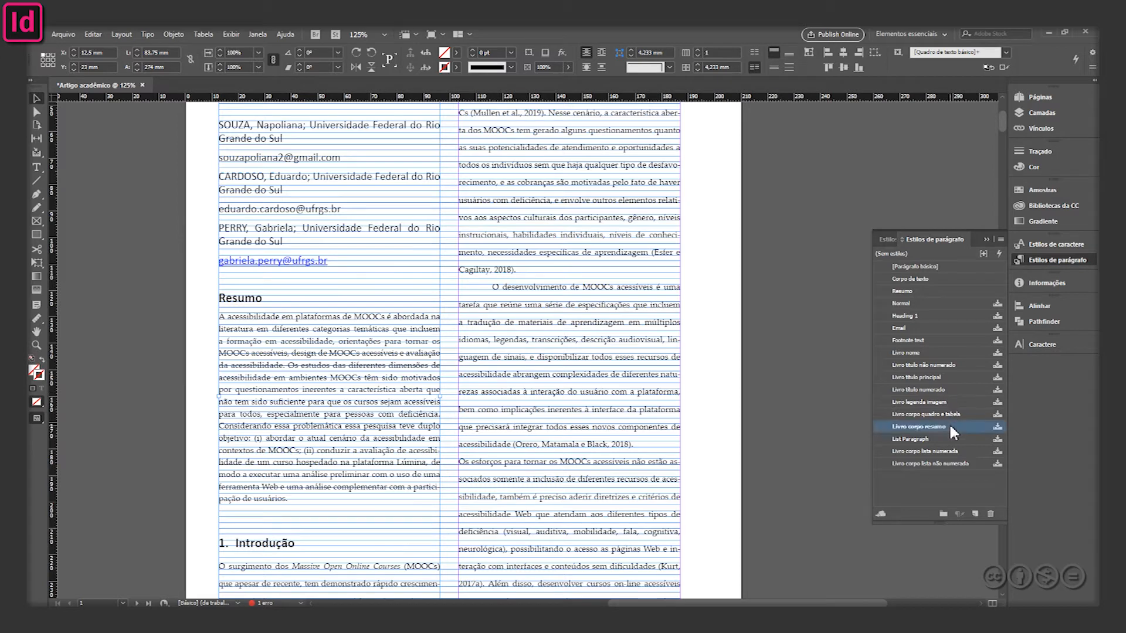
click(991, 514)
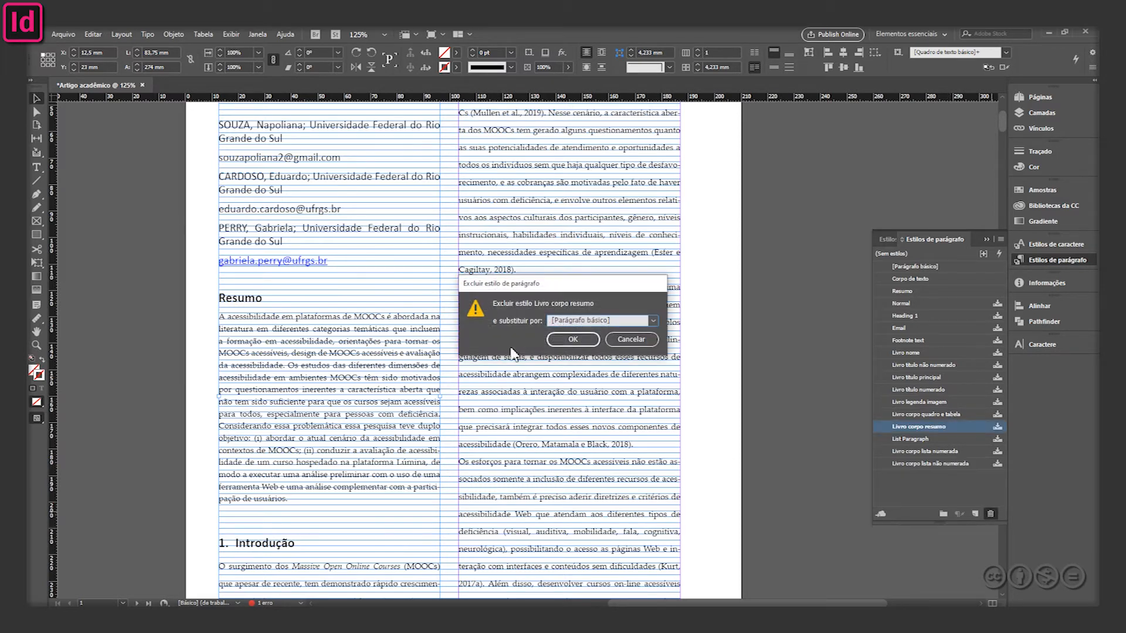
click(595, 322)
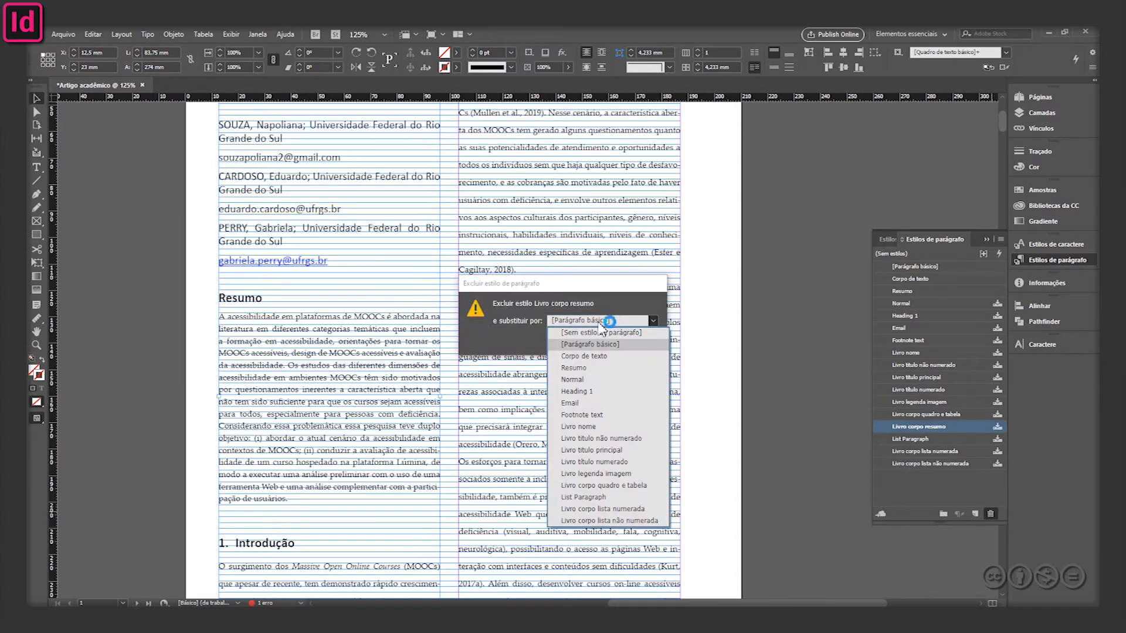
click(571, 344)
key(Return)
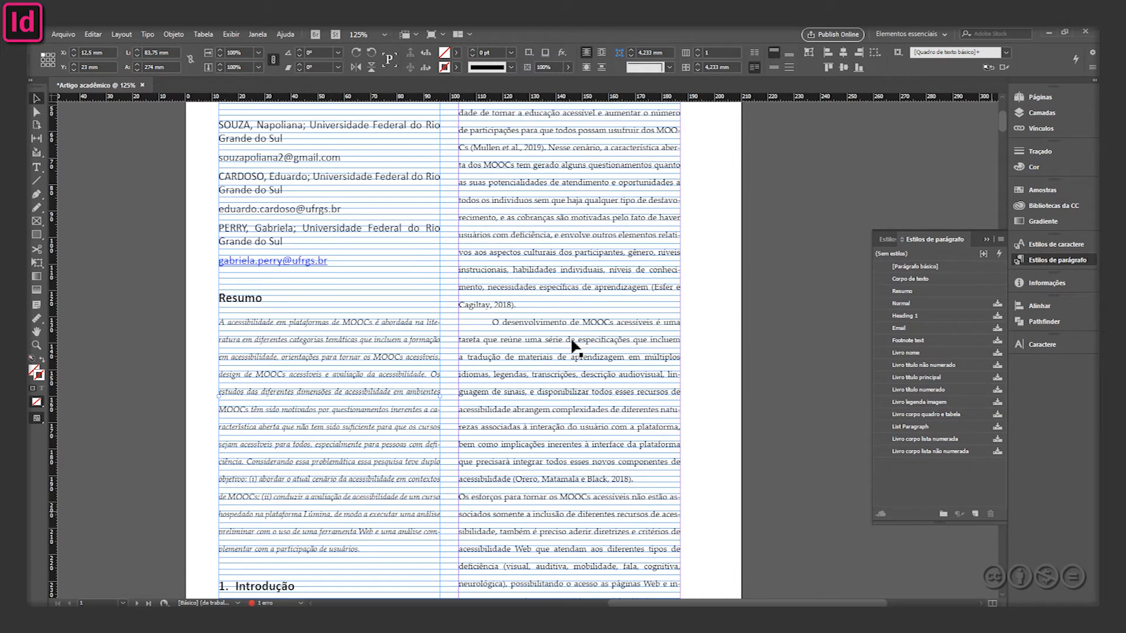
Deselect the text frame and preview the page without guides and baseline grid
click(37, 100)
click(121, 395)
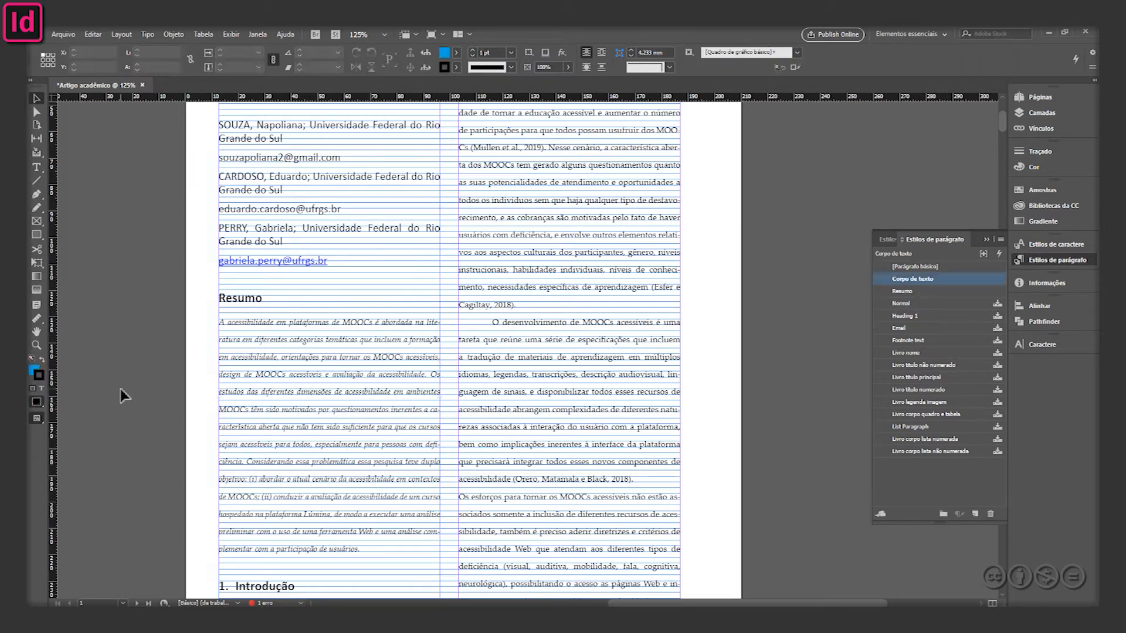
key(w)
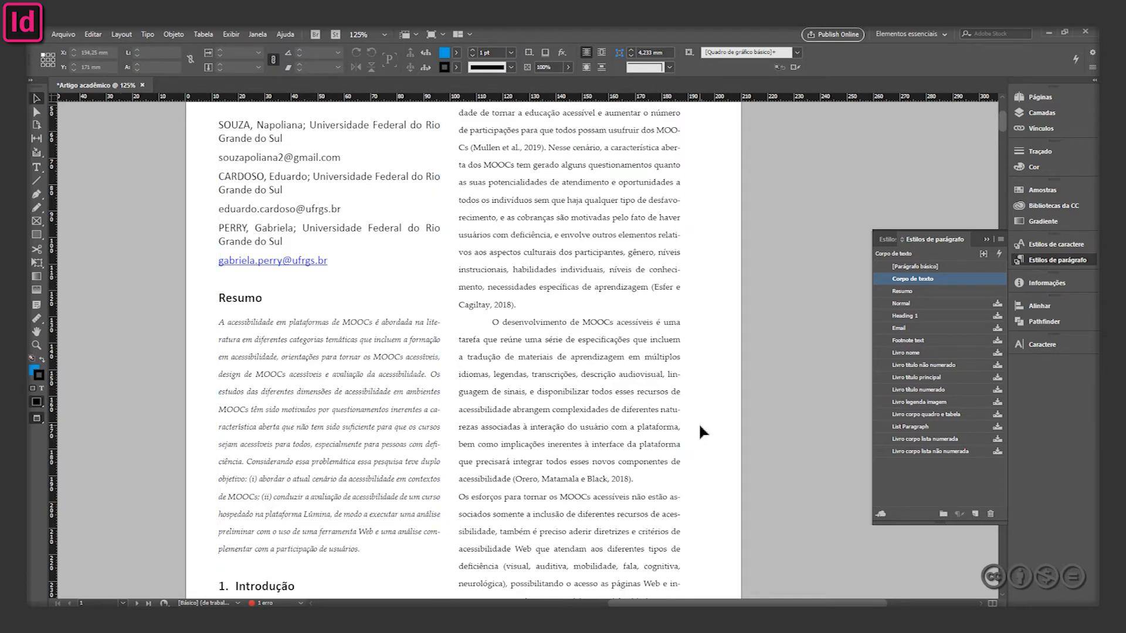
Examine the hyphenation settings of the "Corpo de texto" paragraph style
double_click(959, 279)
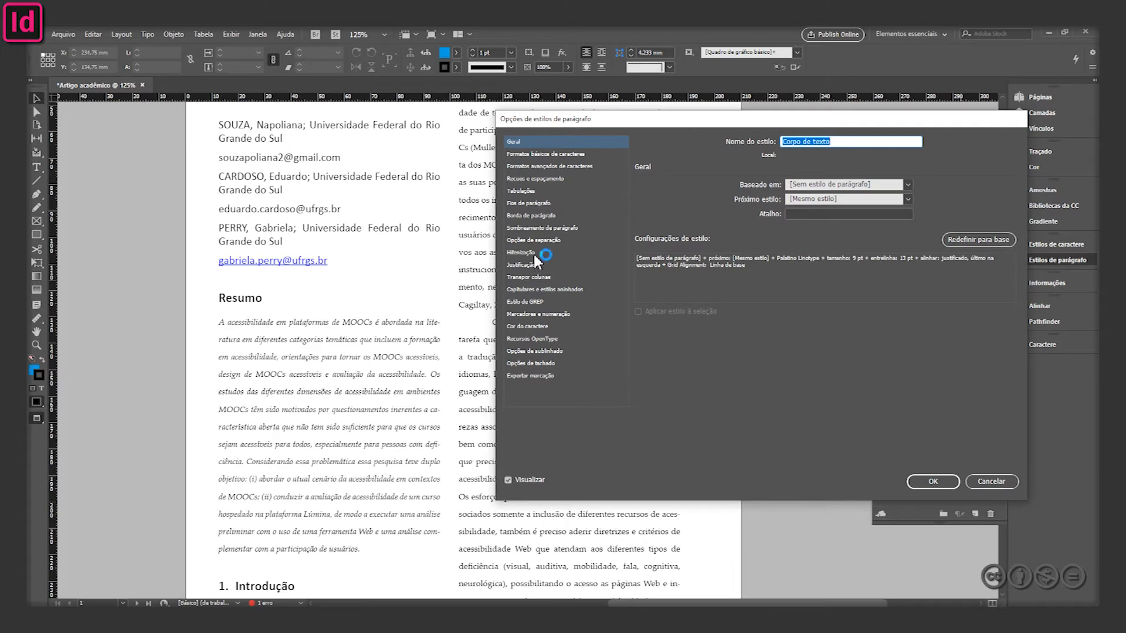
click(535, 251)
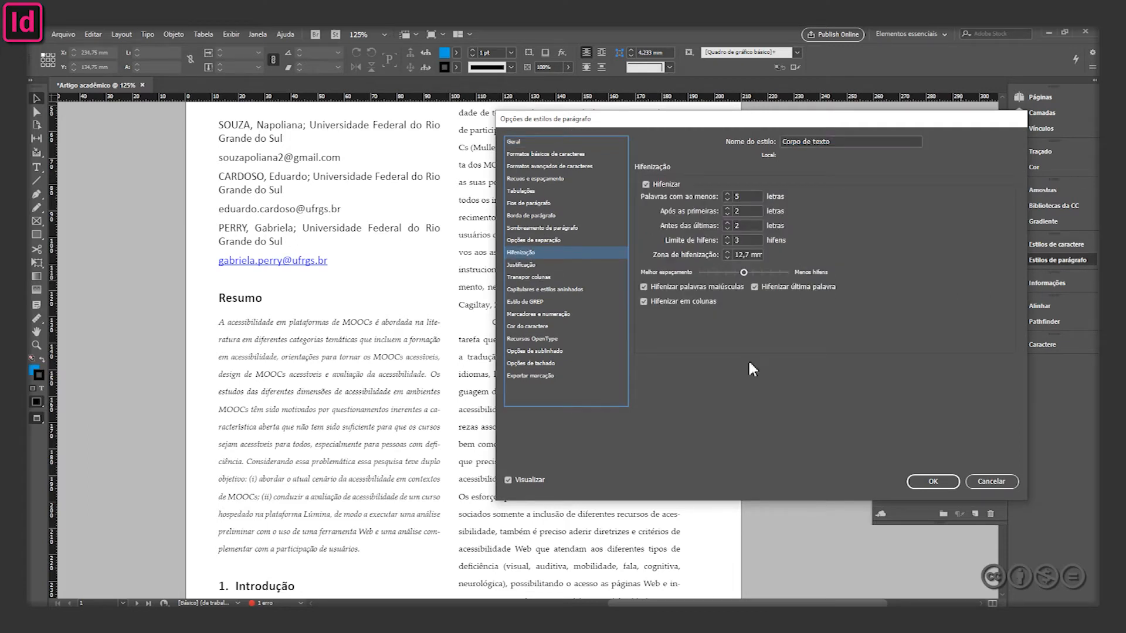
click(978, 482)
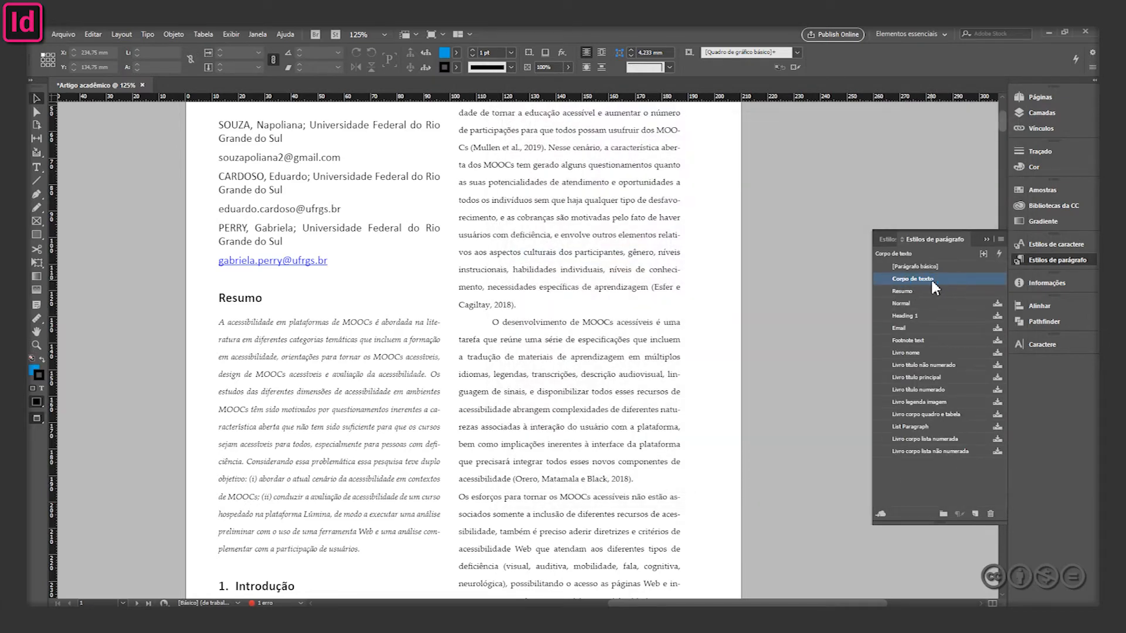
double_click(959, 278)
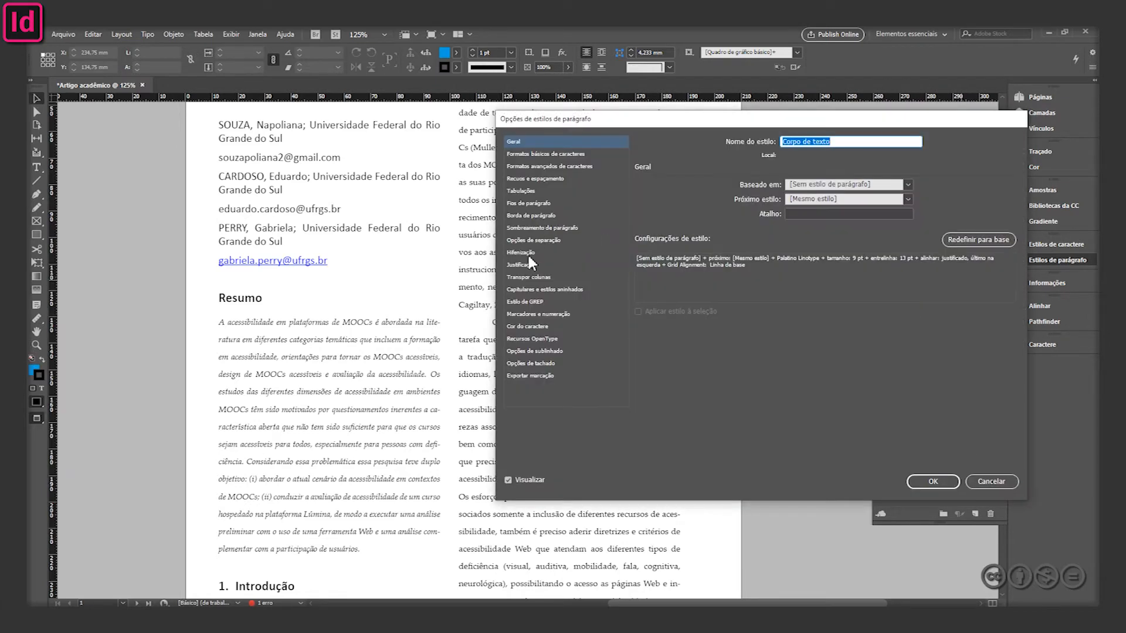
click(533, 253)
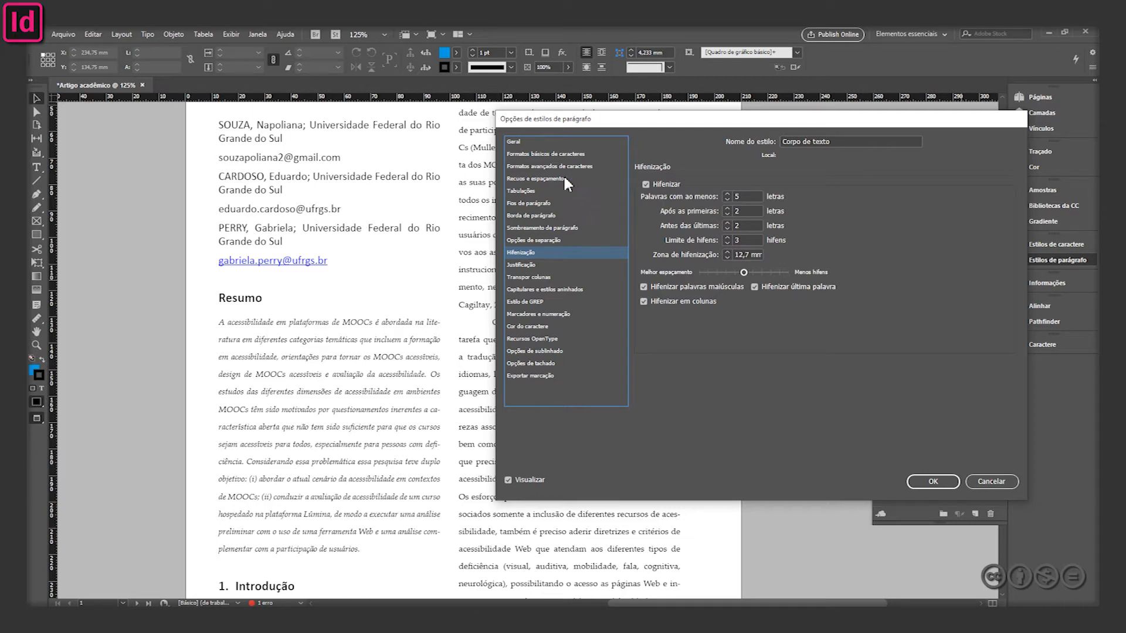
Choose "Português: Brasileiro" as the language in the advanced character formats of "Corpo de texto" and apply the style options
click(555, 154)
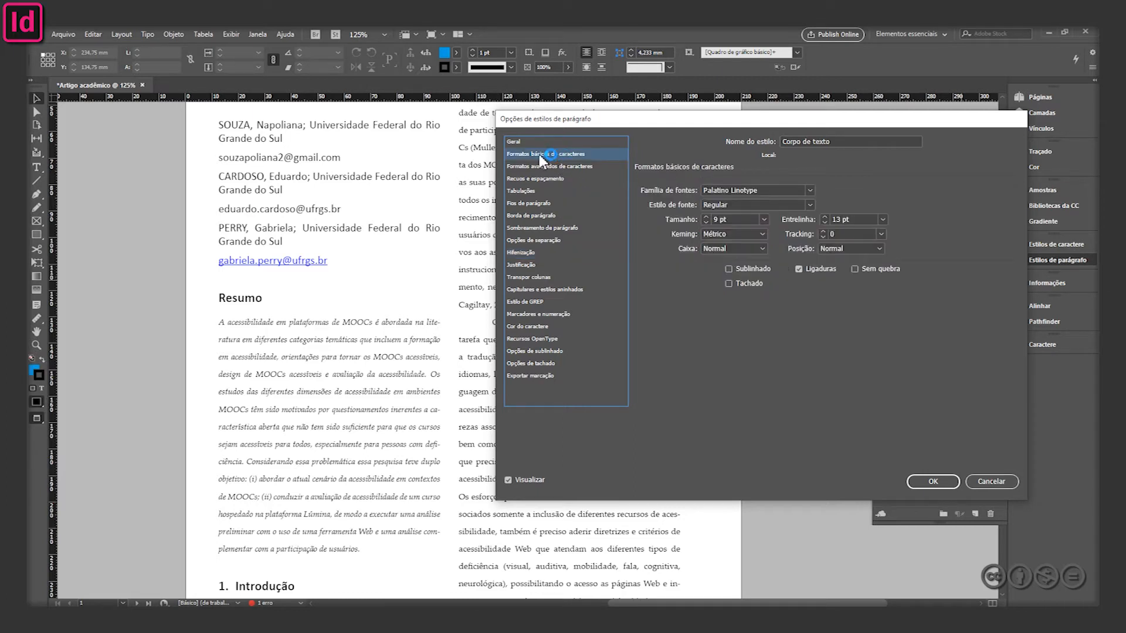
click(520, 145)
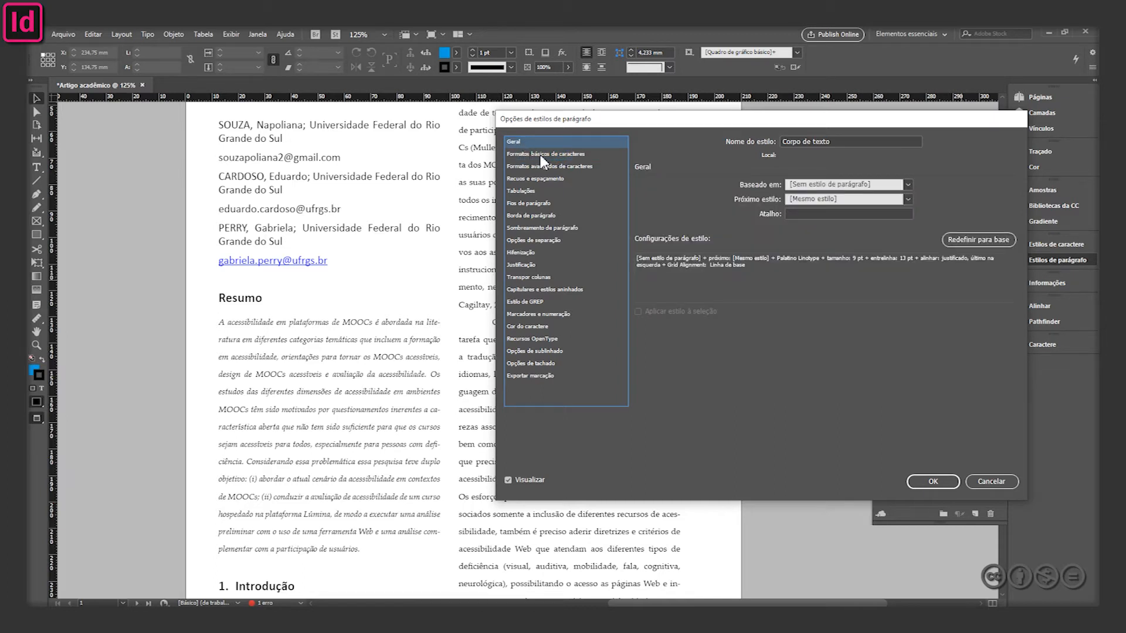
click(554, 166)
click(547, 154)
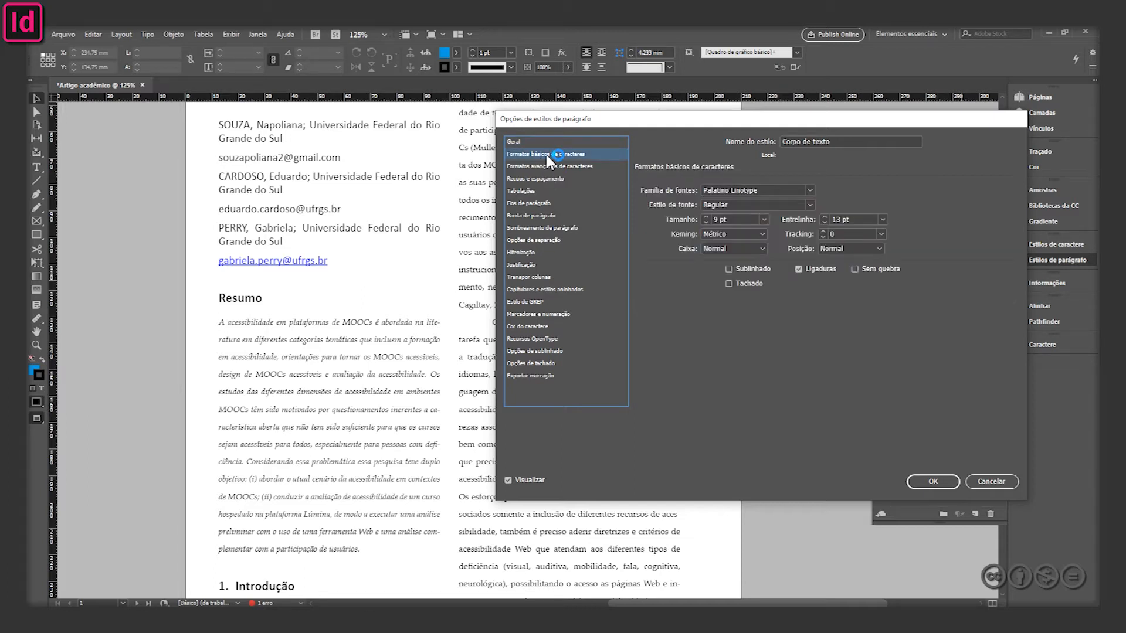
click(548, 167)
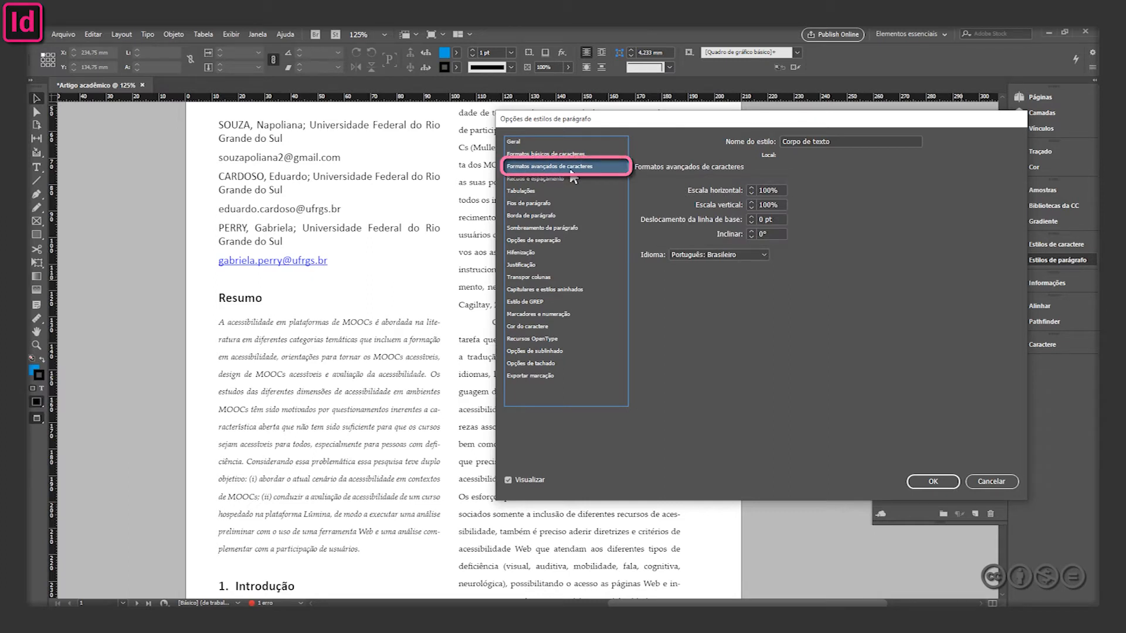
click(707, 254)
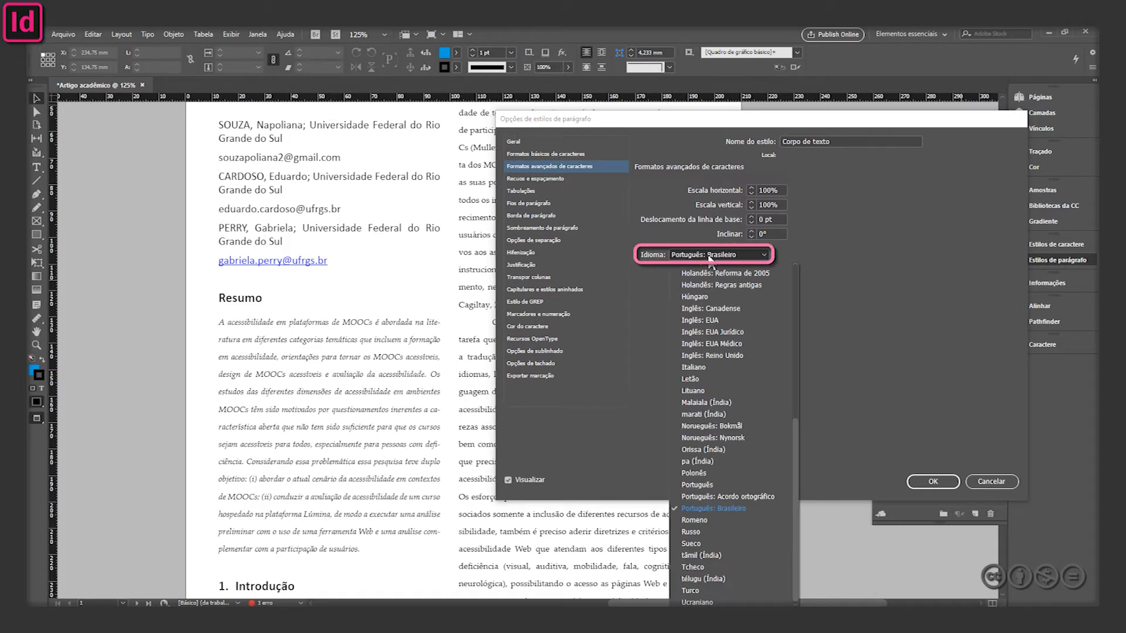
click(733, 508)
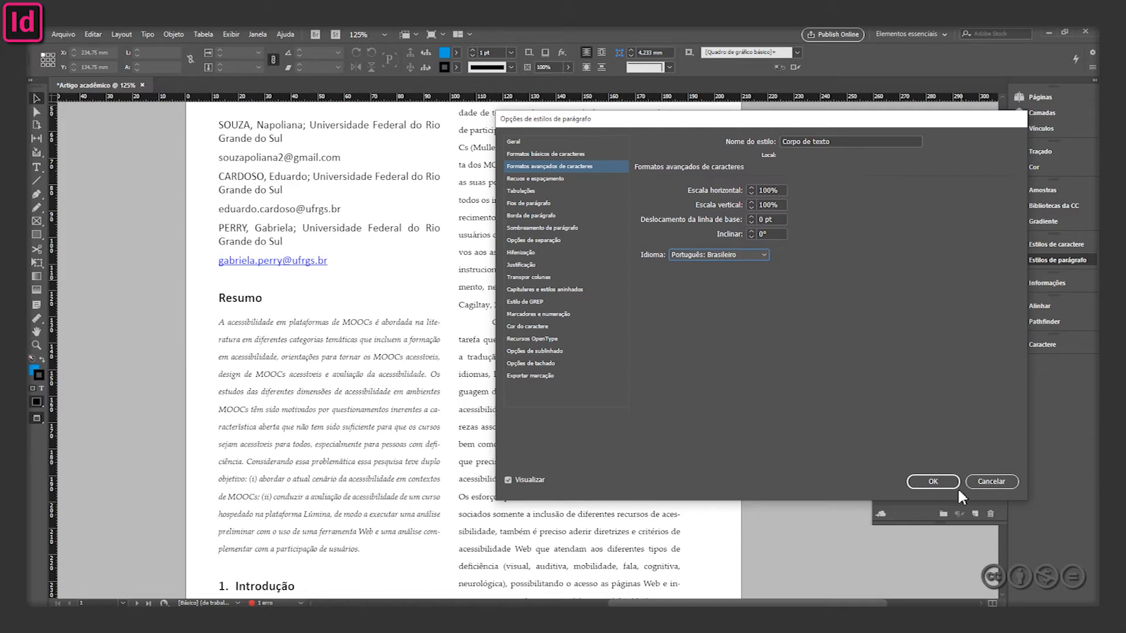
click(942, 484)
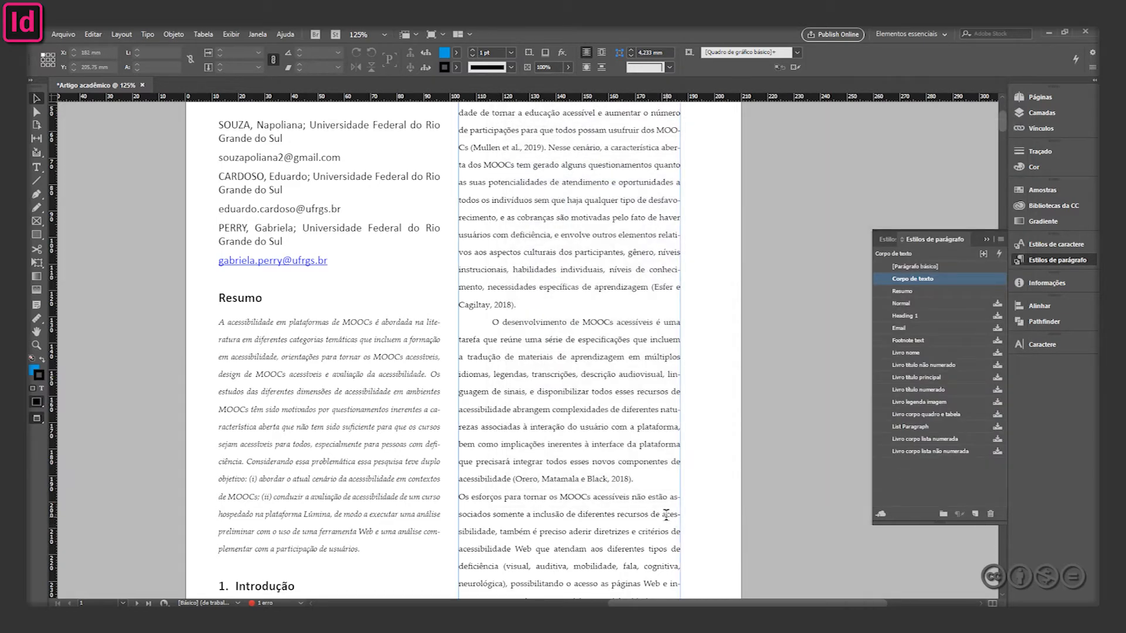
Check how the word "acessibilidade" is hyphenated across two lines in the second column
double_click(665, 514)
drag(662, 515, 492, 531)
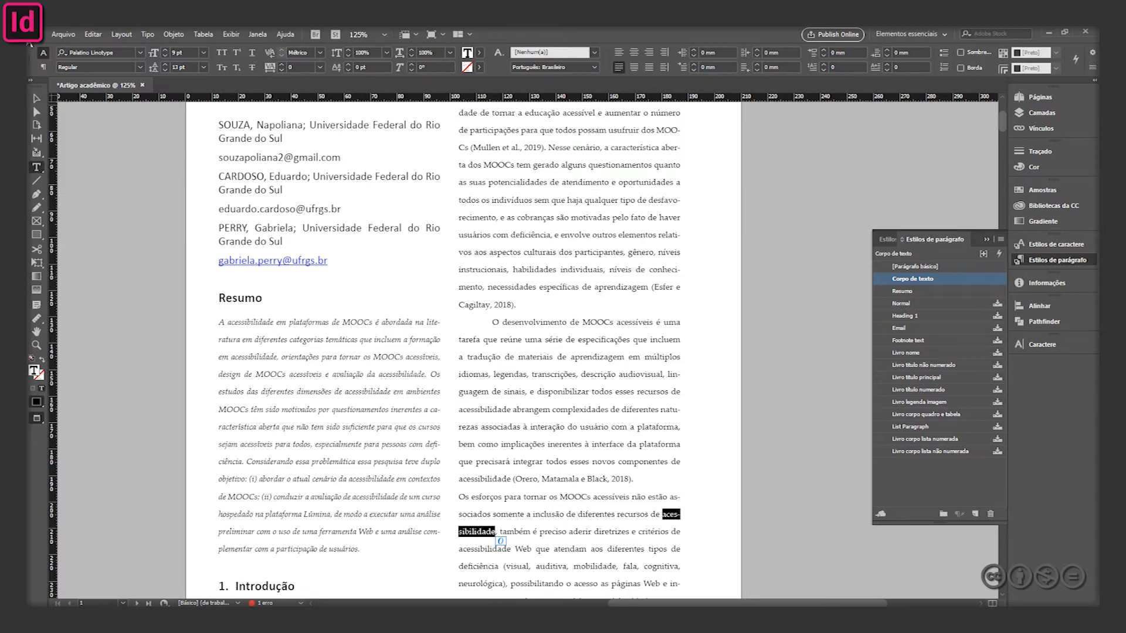
key(Escape)
scroll(559, 451, down, 3)
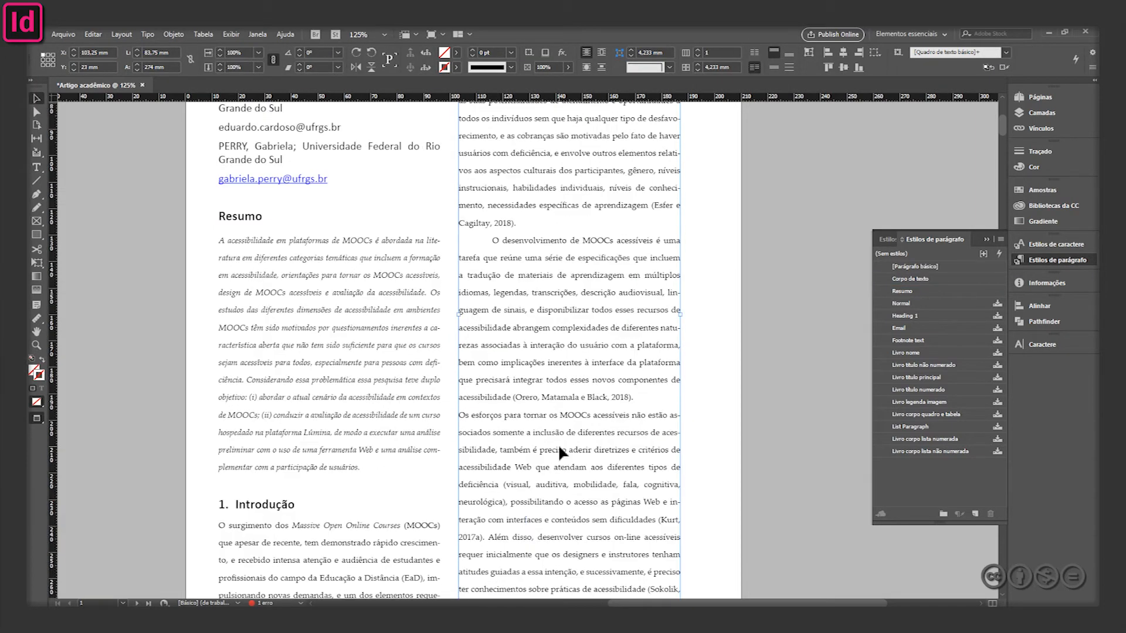
Look over the article's layout from the first page to the "Acessibilidade em Plataformas de MOOCs" spread and return to the first page
scroll(308, 431, up, 4)
scroll(308, 431, up, 2)
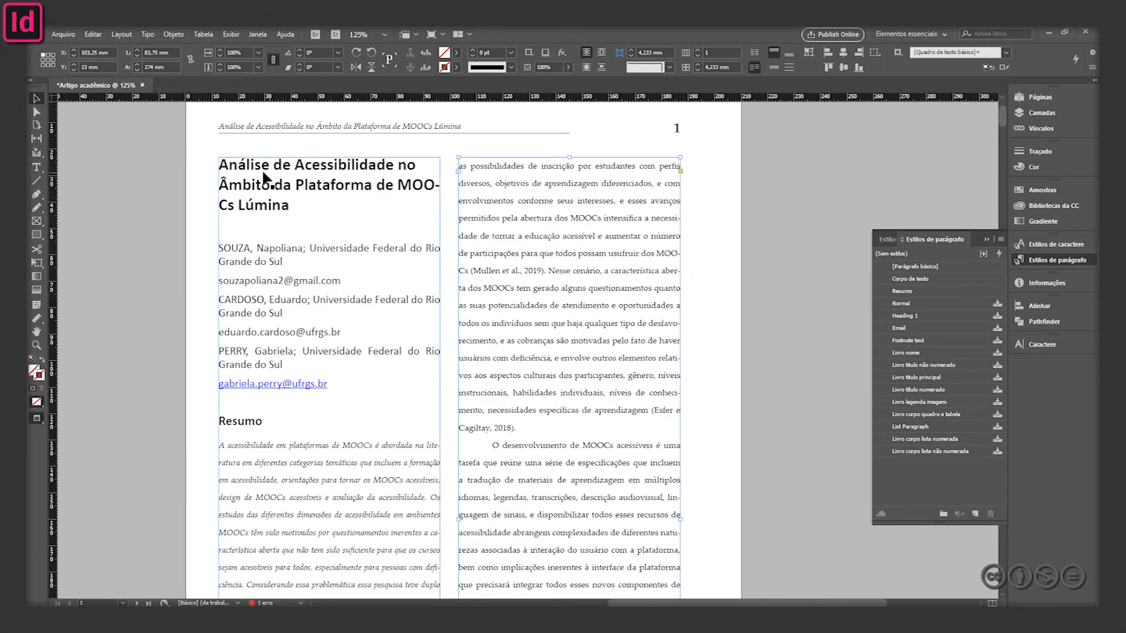
scroll(683, 467, down, 9)
scroll(683, 467, down, 20)
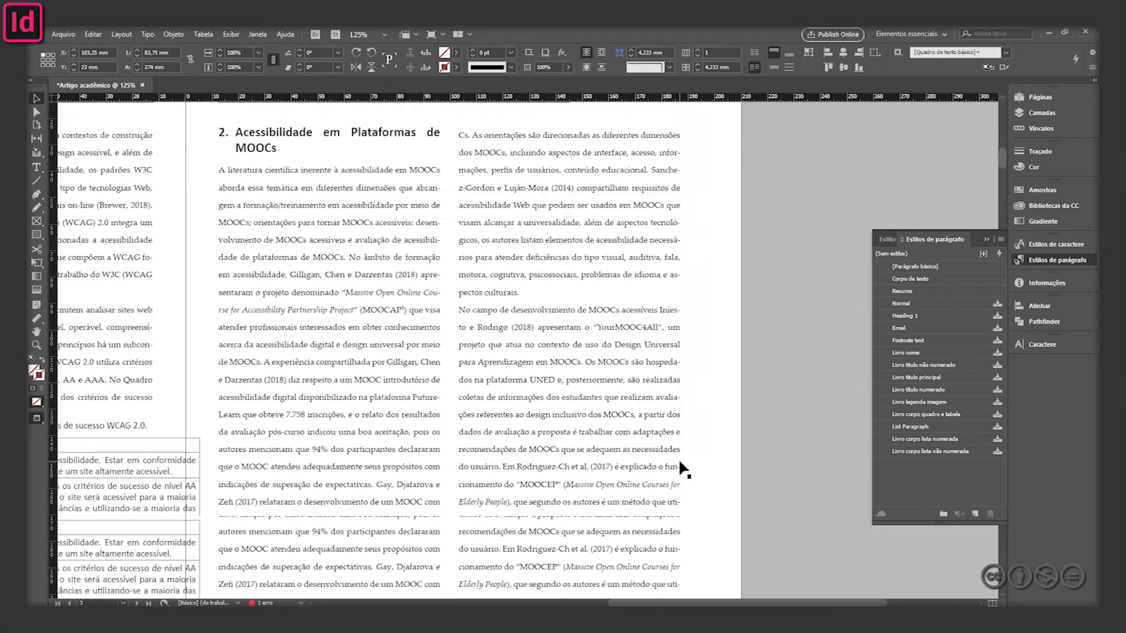
ctrl+alt+click(472, 316)
ctrl+alt+click(453, 316)
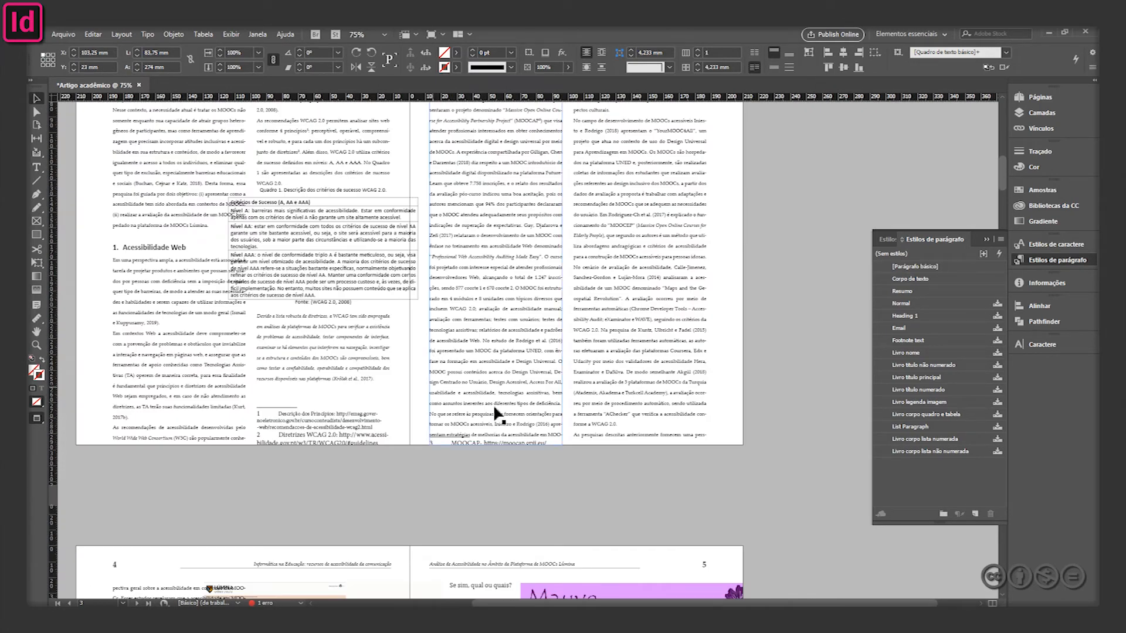
scroll(640, 434, up, 4)
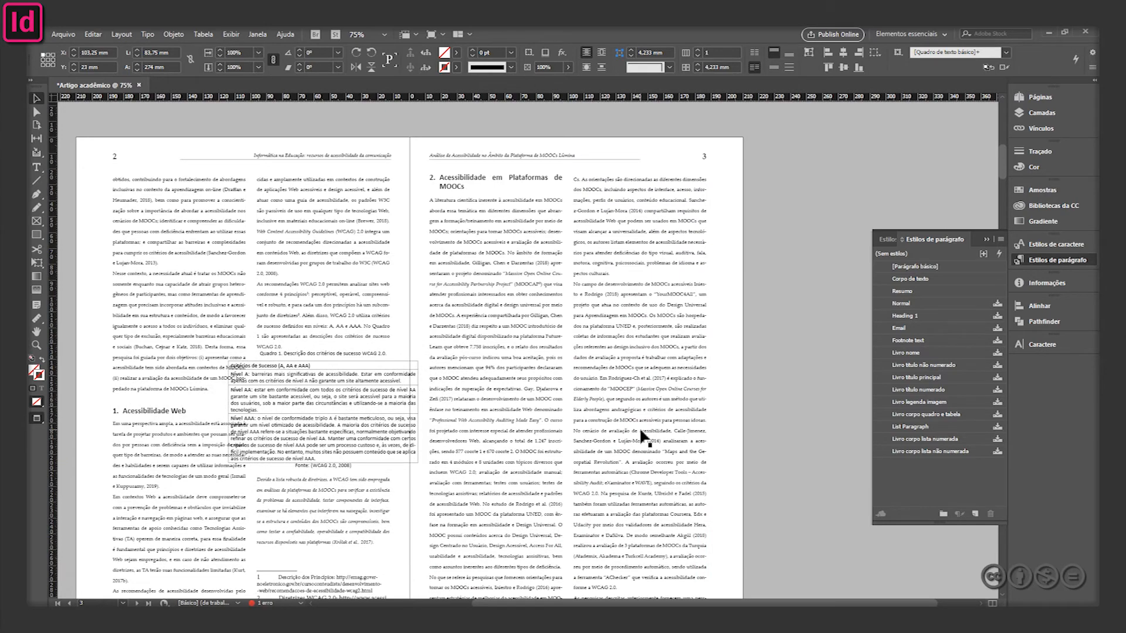
scroll(641, 435, up, 7)
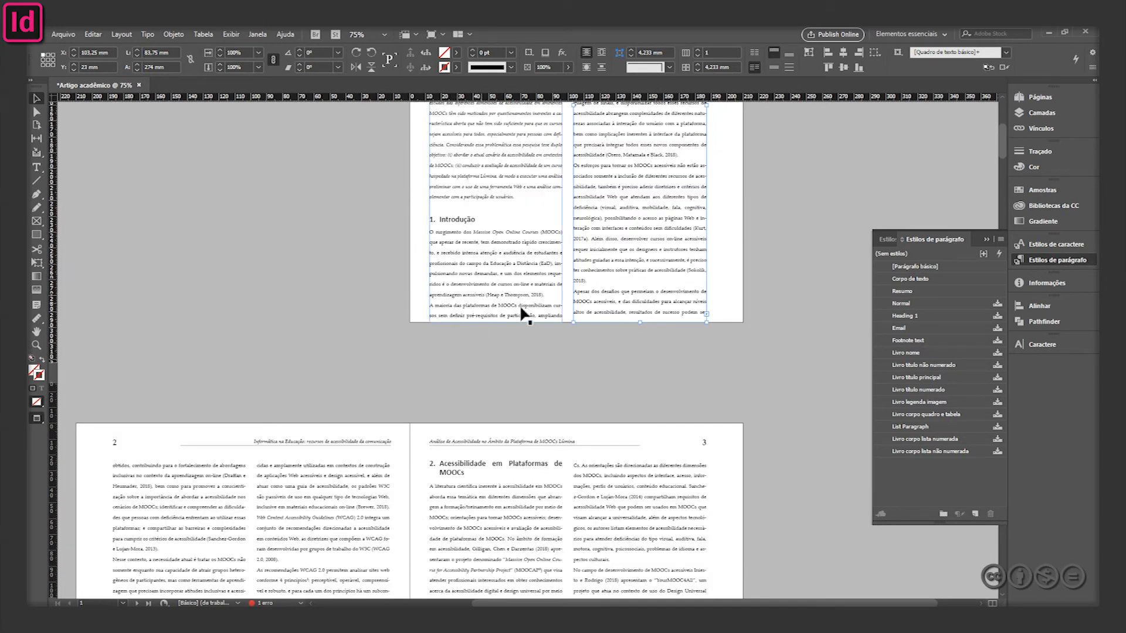
scroll(521, 309, up, 4)
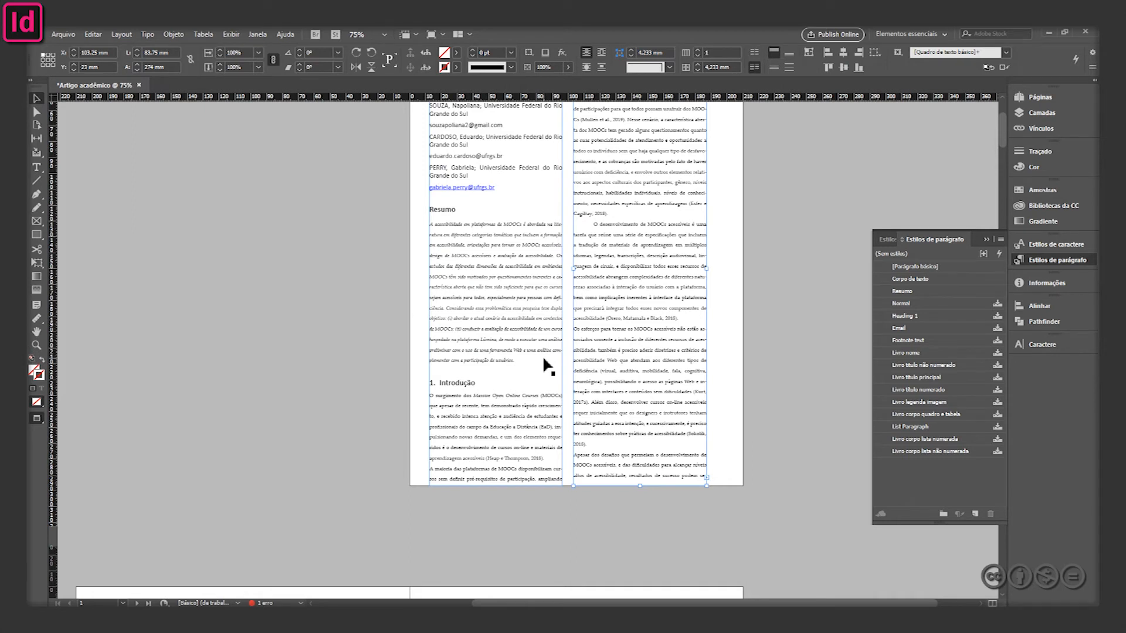
Show the guides and baseline grid again and open the left page of A-Página-mestre
key(w)
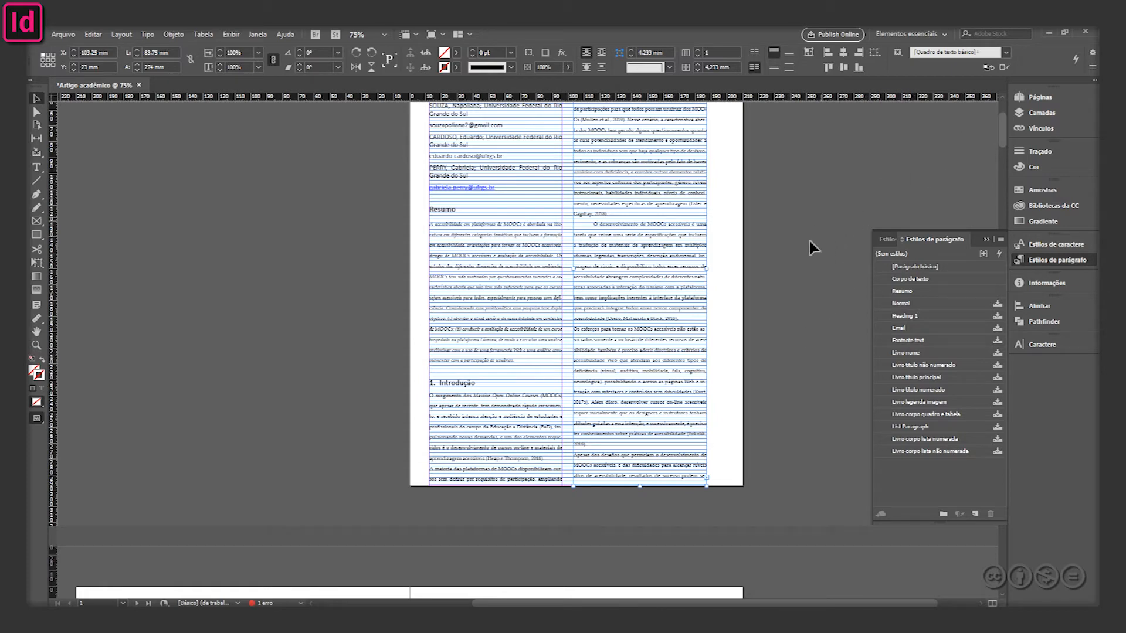
scroll(807, 238, up, 3)
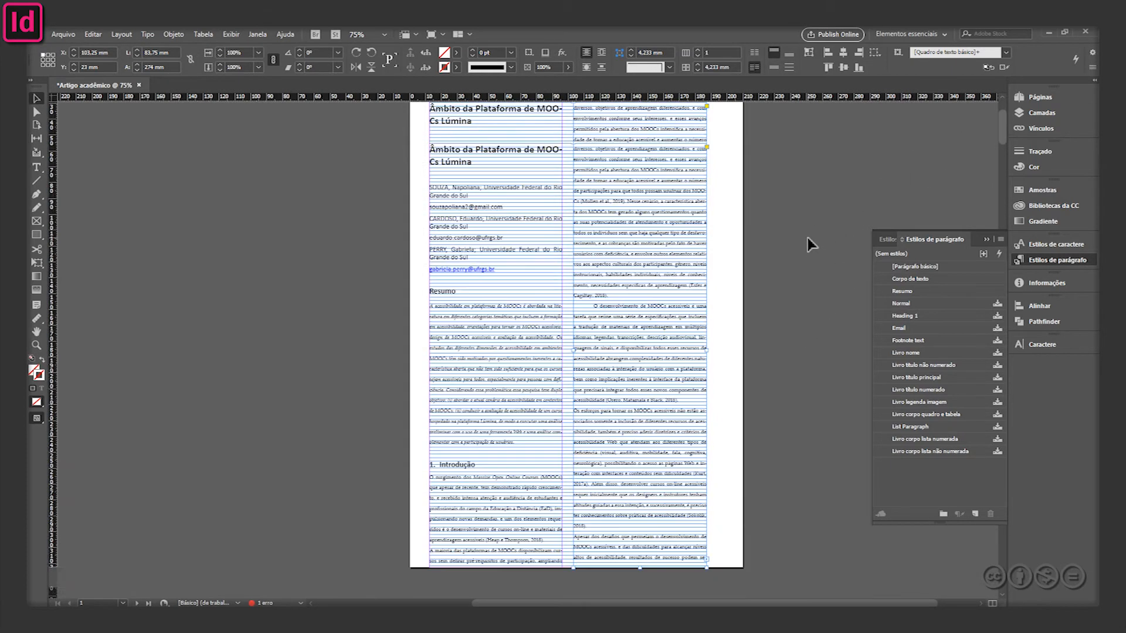
click(1038, 97)
double_click(983, 124)
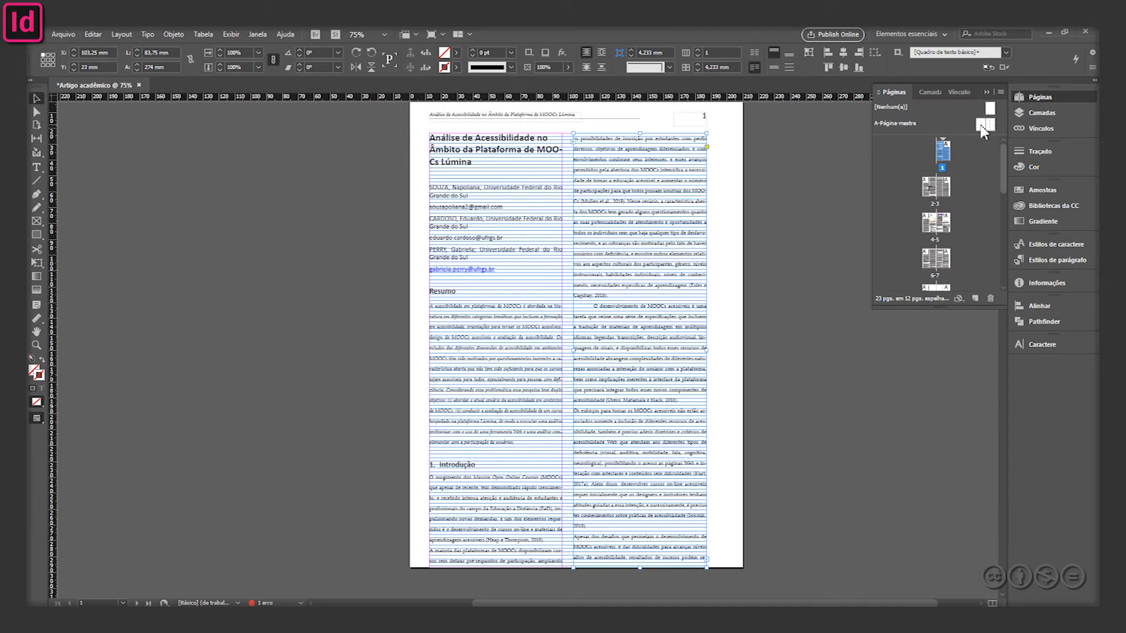
ctrl+click(476, 557)
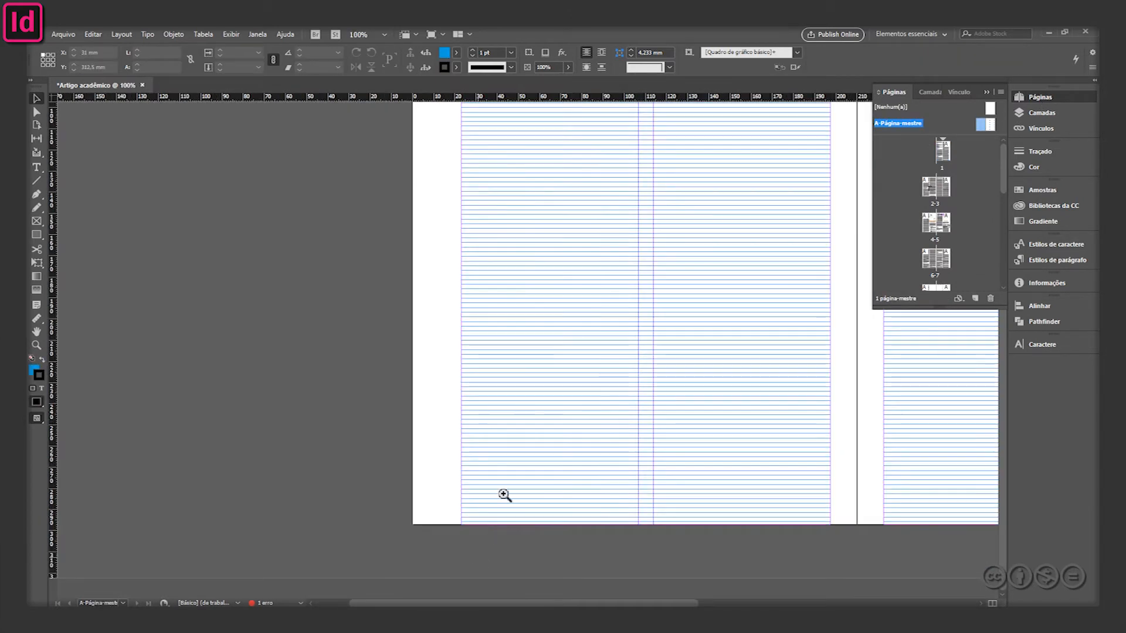
ctrl+click(543, 476)
scroll(406, 432, right, 3)
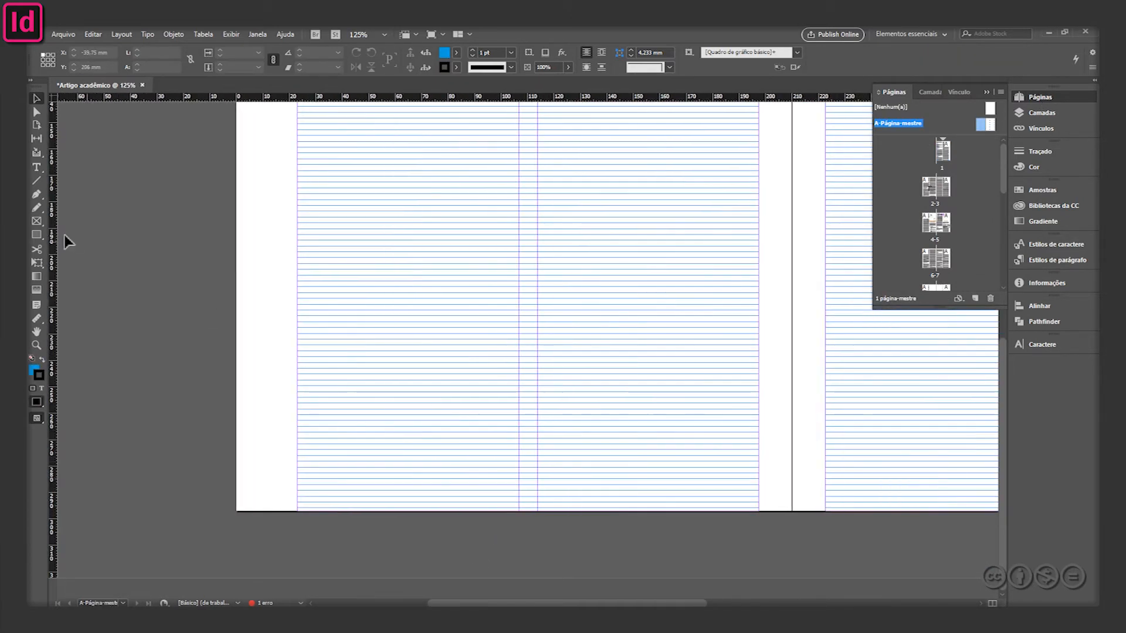
Draw a cyan rectangle without a stroke, about 9.25 by 14.4 mm, at the outer margin above the left master page's bottom edge
click(36, 234)
click(455, 65)
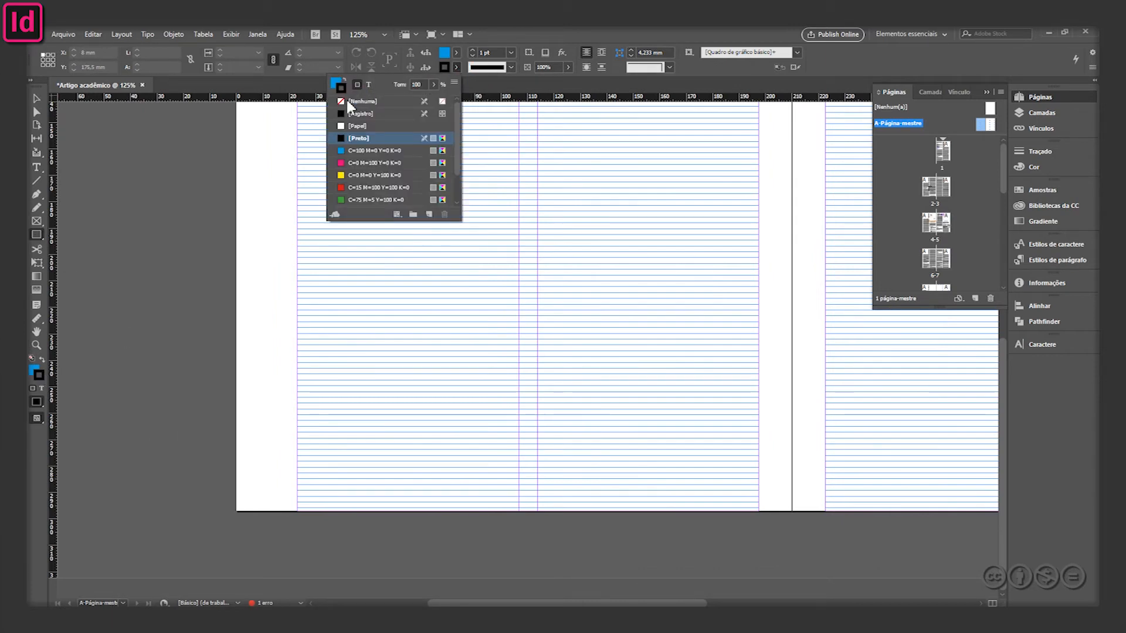
click(356, 101)
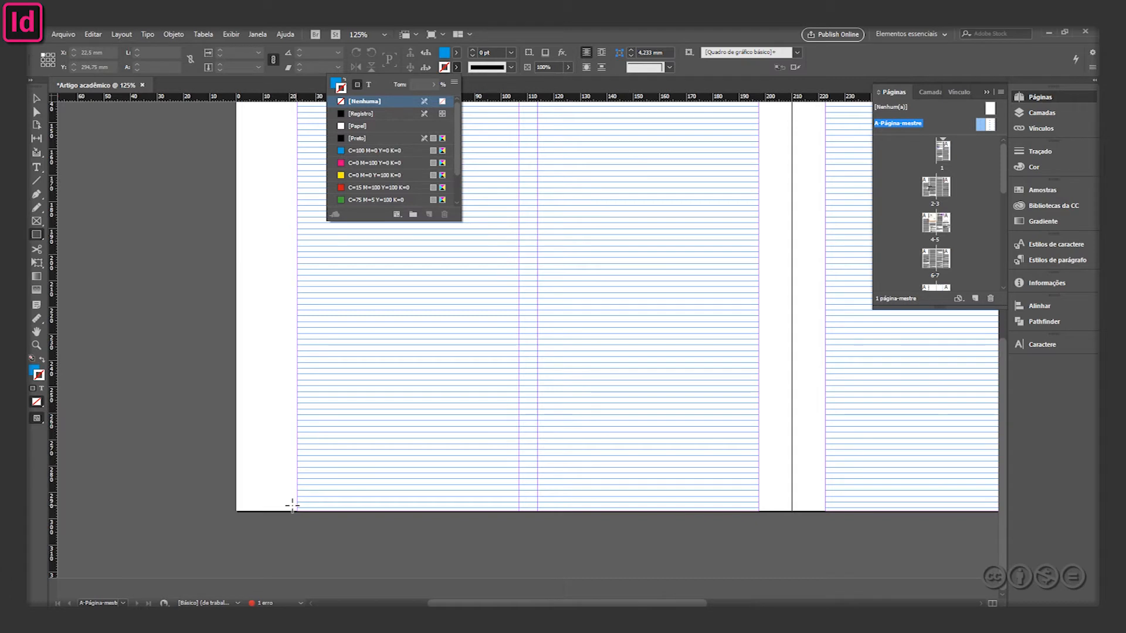
drag(295, 511, 320, 473)
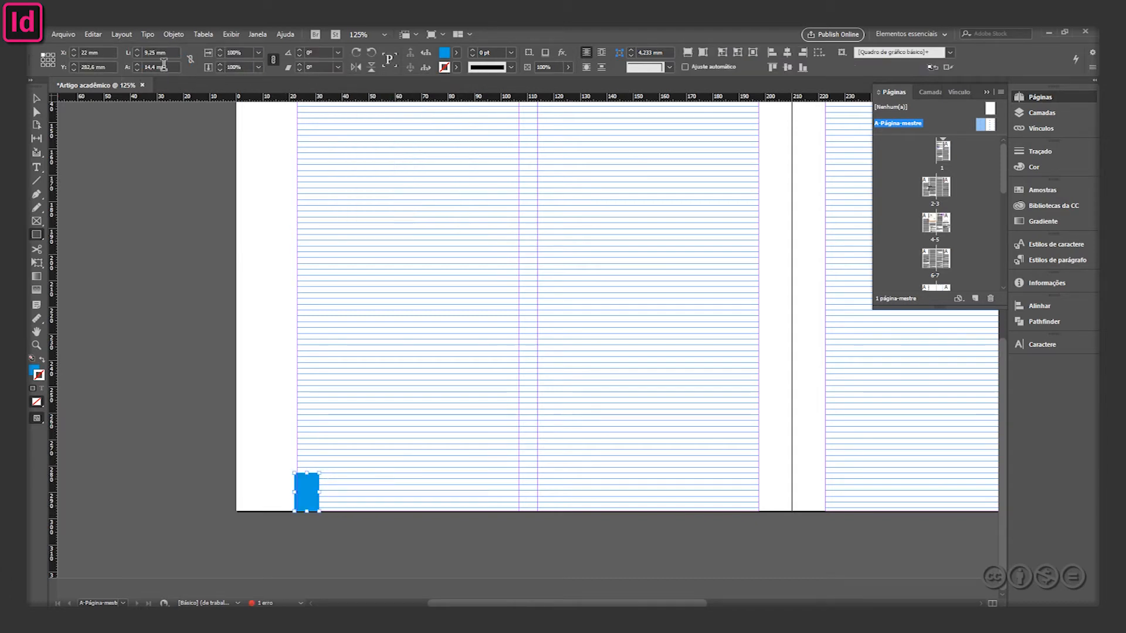
Set the rectangle's height to 23 mm and move it up so its base sits on the page's bottom edge
click(169, 66)
text(23)
key(Return)
click(34, 99)
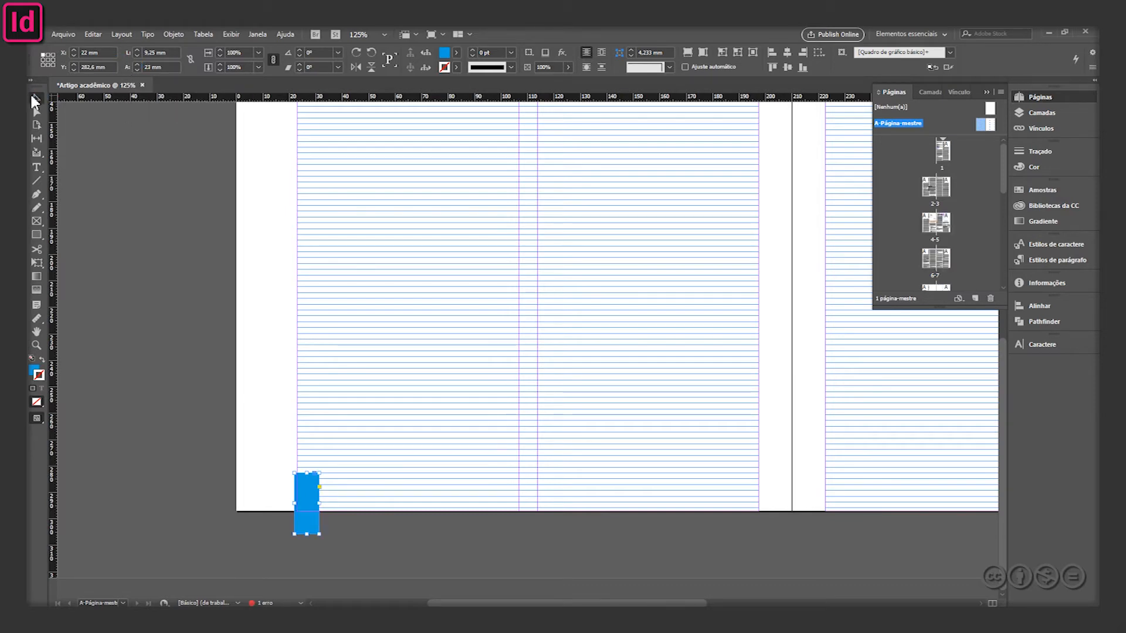
drag(304, 514, 304, 490)
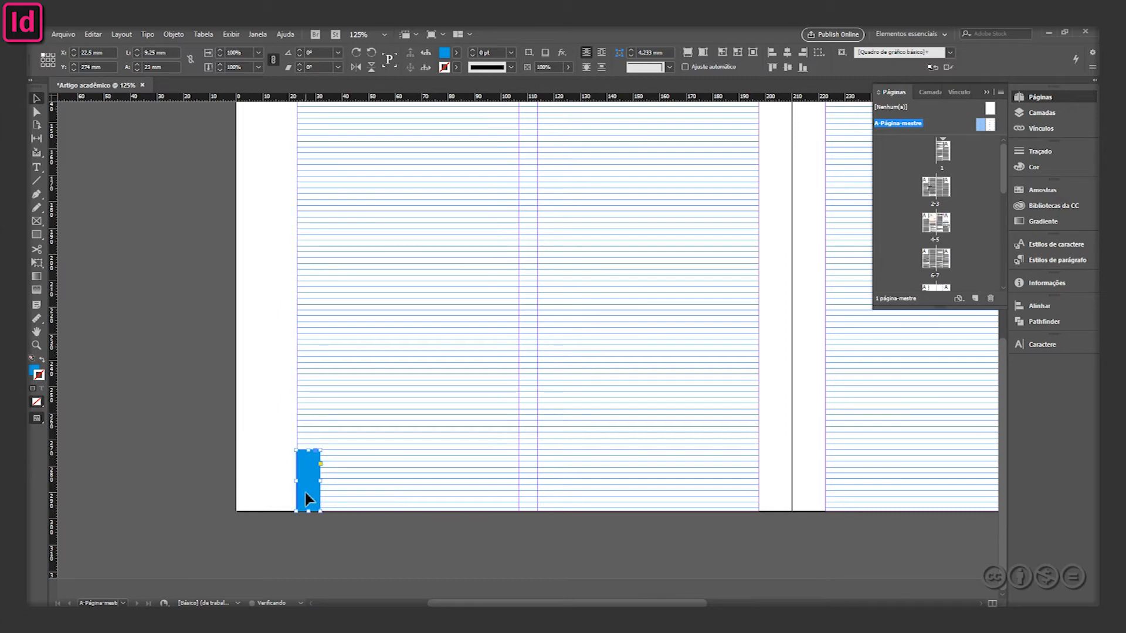
Lower the rectangle's top edge to the nearest baseline grid line, making it 21 mm high, and check its height
click(351, 492)
key(z)
click(343, 469)
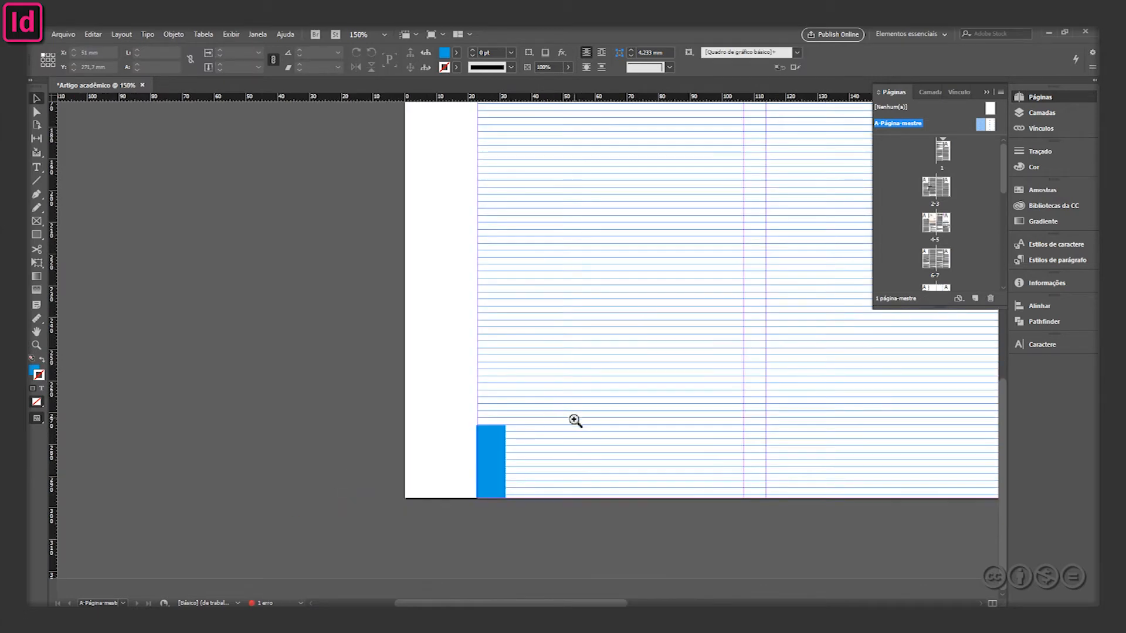
click(548, 454)
click(457, 447)
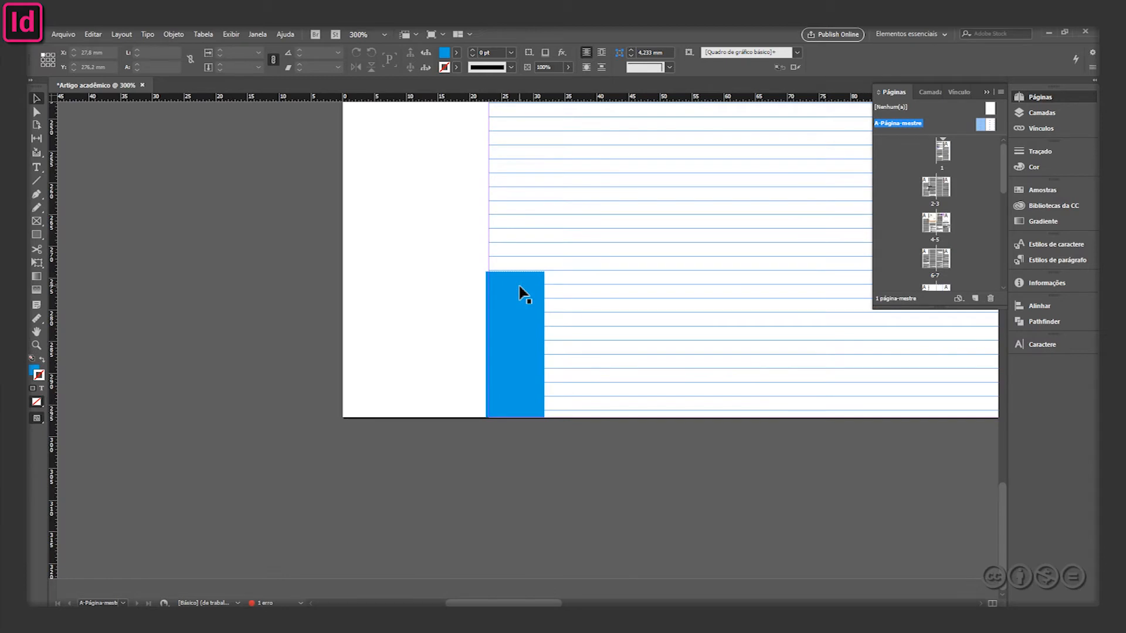
click(463, 354)
click(529, 360)
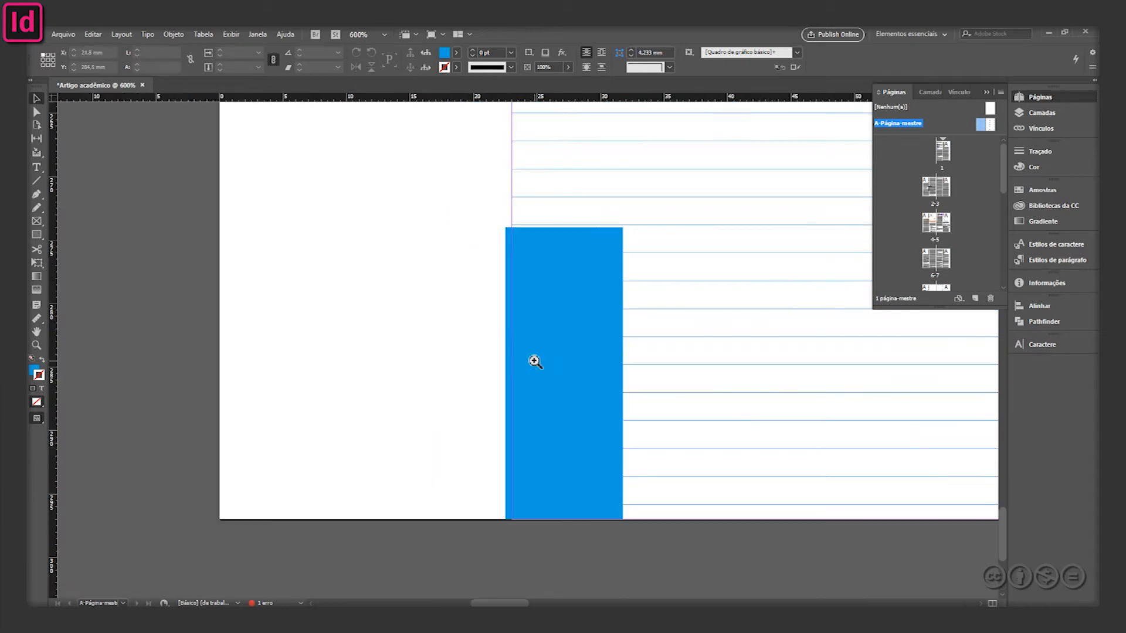
click(575, 377)
drag(575, 377, 303, 500)
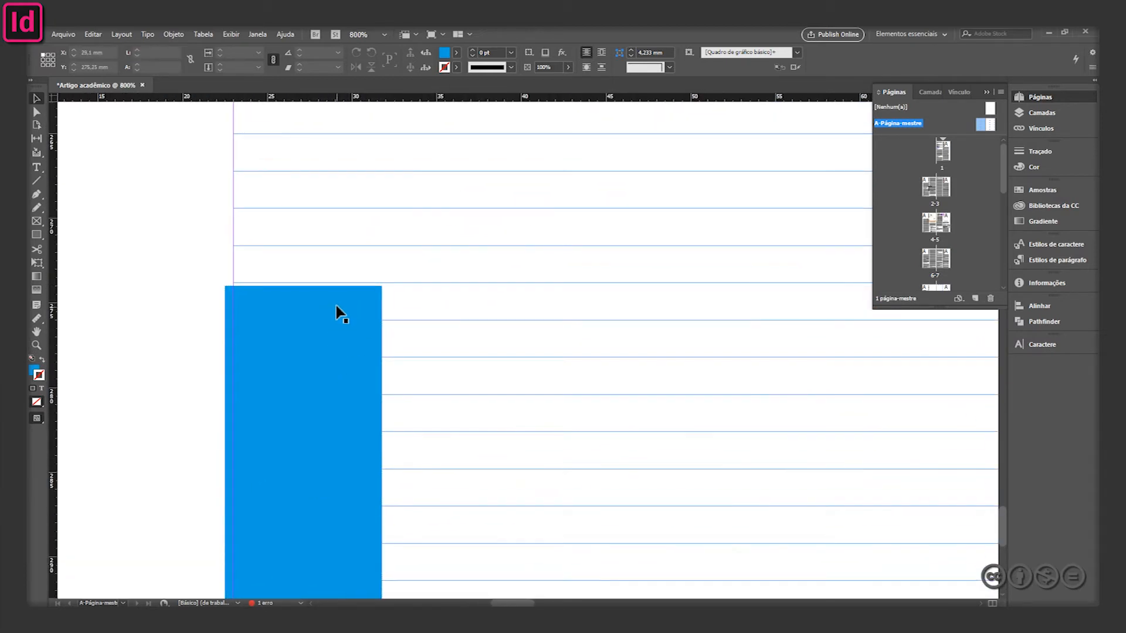
drag(303, 287, 301, 324)
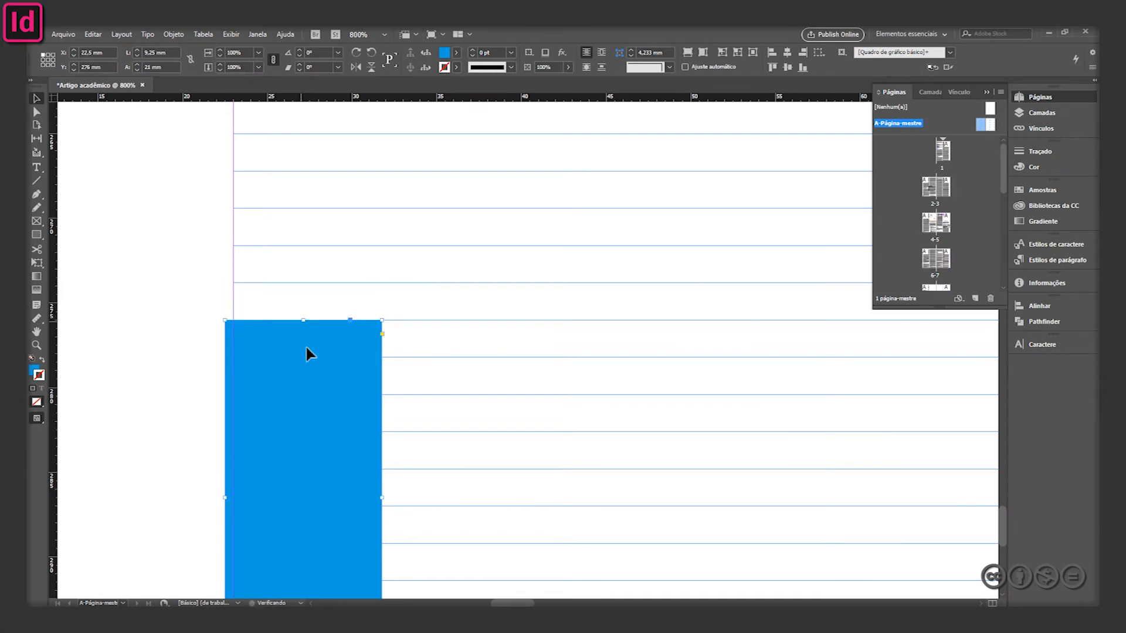
click(161, 67)
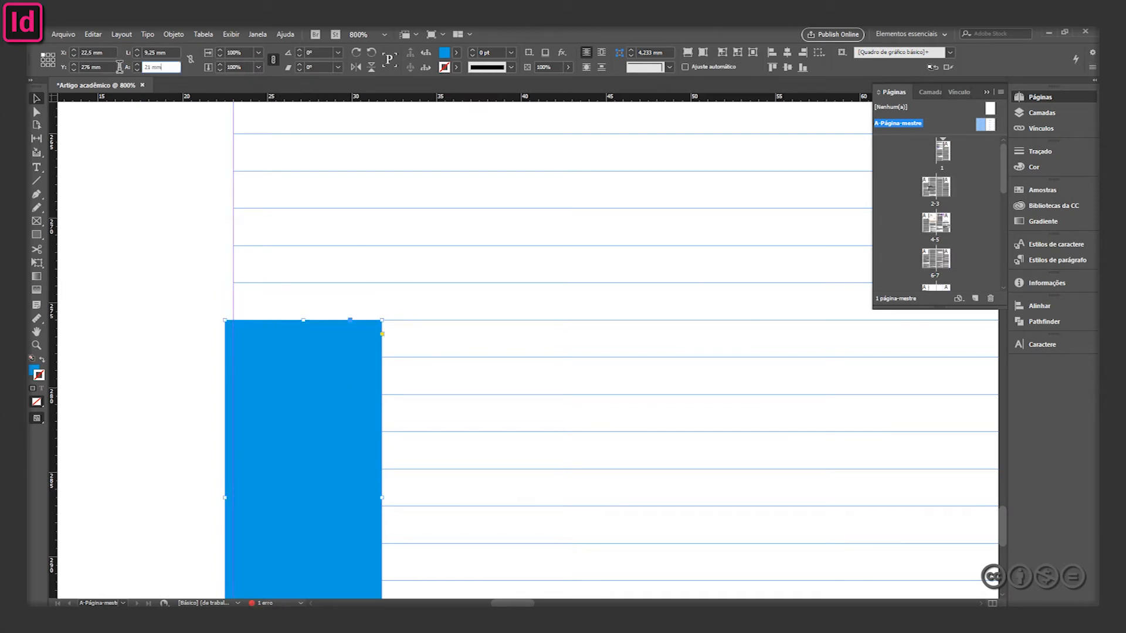
click(69, 174)
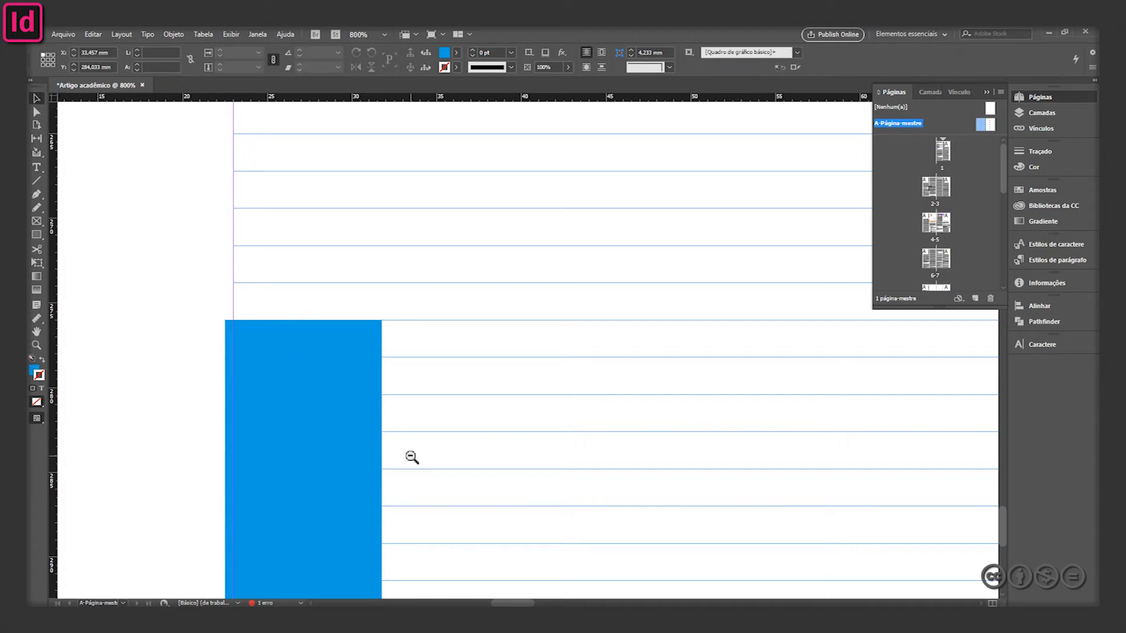
Delete the cyan measuring rectangle from the left master page
ctrl+alt+click(412, 456)
ctrl+alt+click(678, 454)
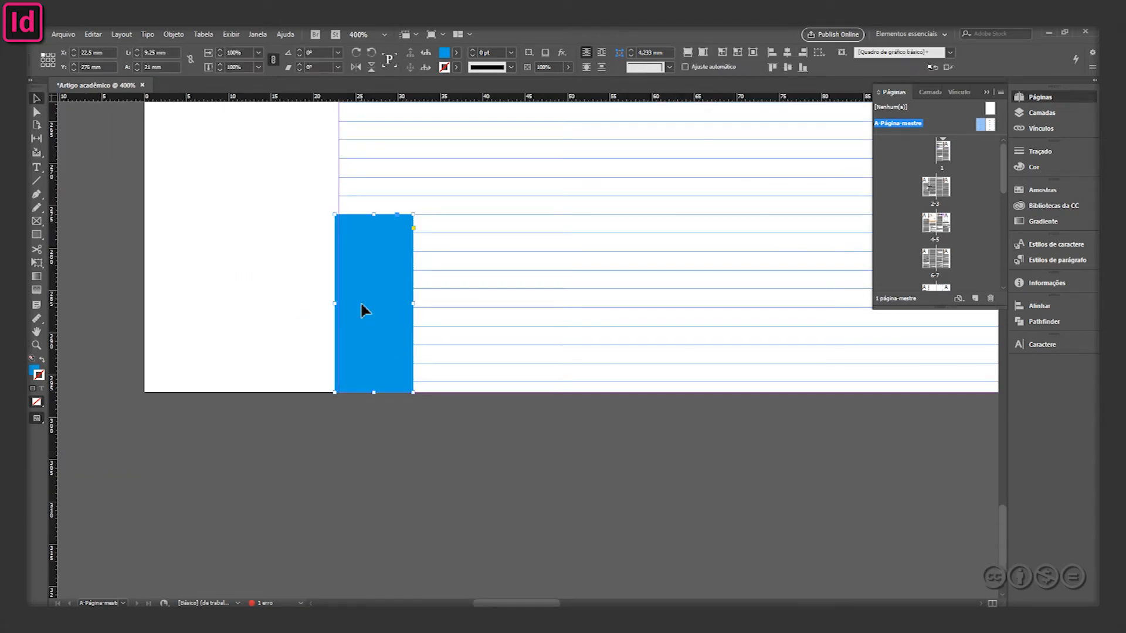
key(Delete)
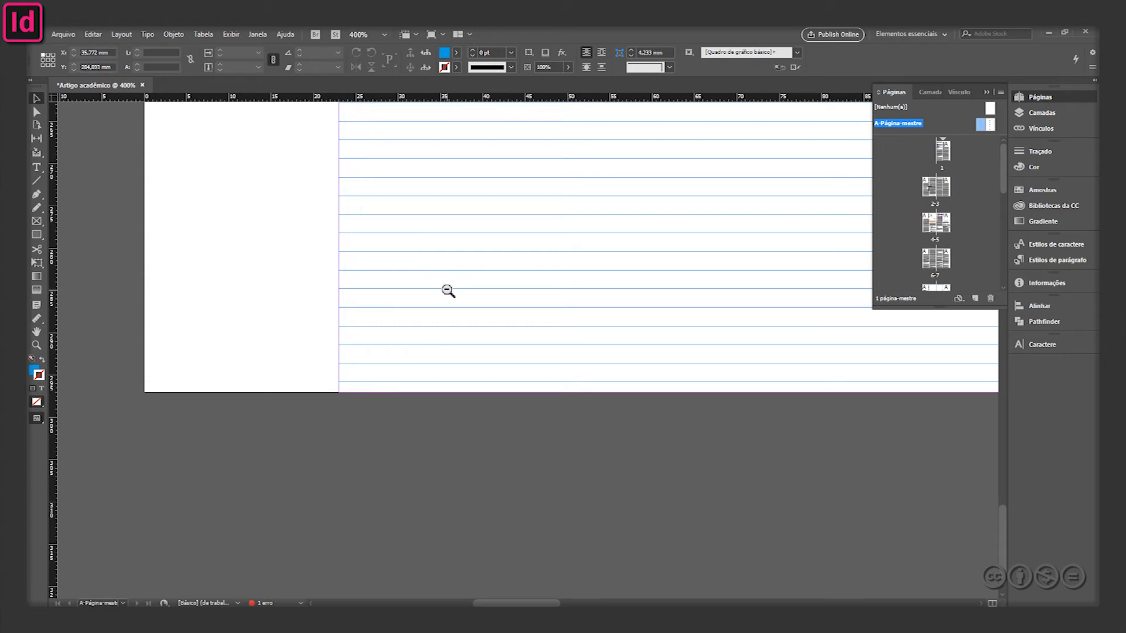
Set the bottom margin of the left page of A-Página-mestre to 21 mm, with layout adjustment active
ctrl+alt+click(445, 289)
ctrl+alt+click(512, 280)
ctrl+alt+click(512, 279)
ctrl+alt+click(558, 289)
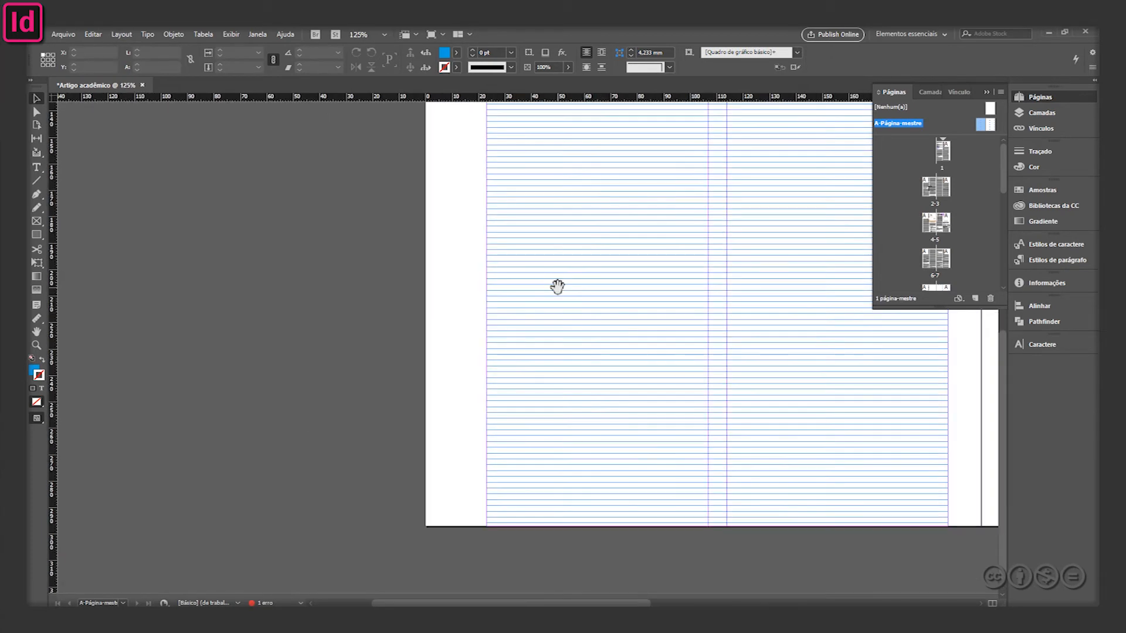
ctrl+alt+click(592, 328)
ctrl+alt+click(604, 349)
ctrl+alt+click(607, 350)
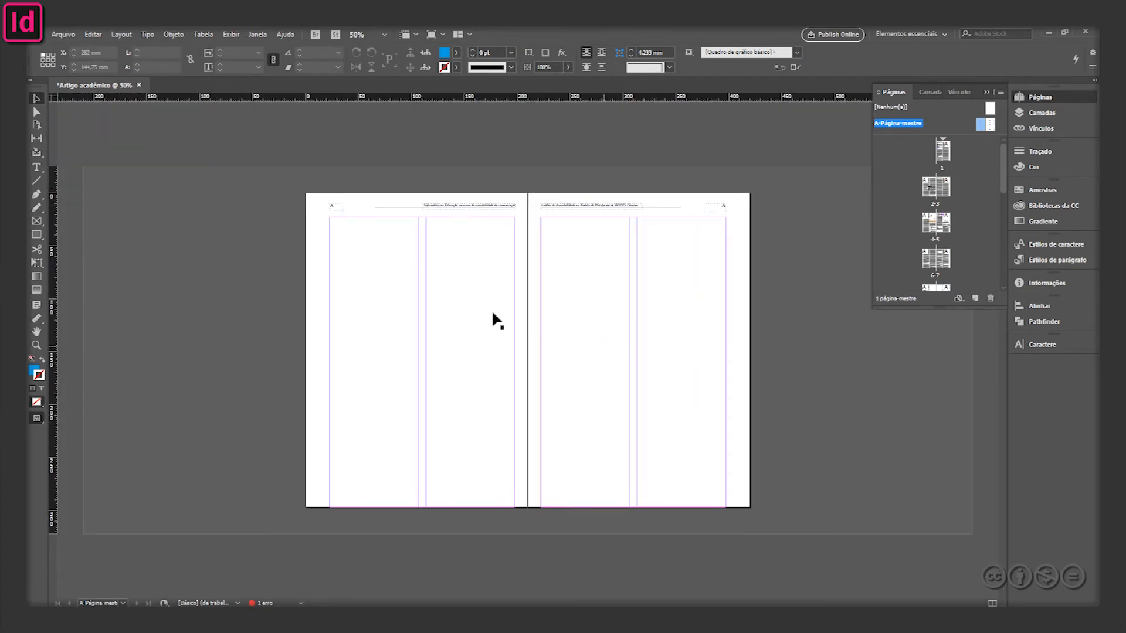
ctrl+click(474, 320)
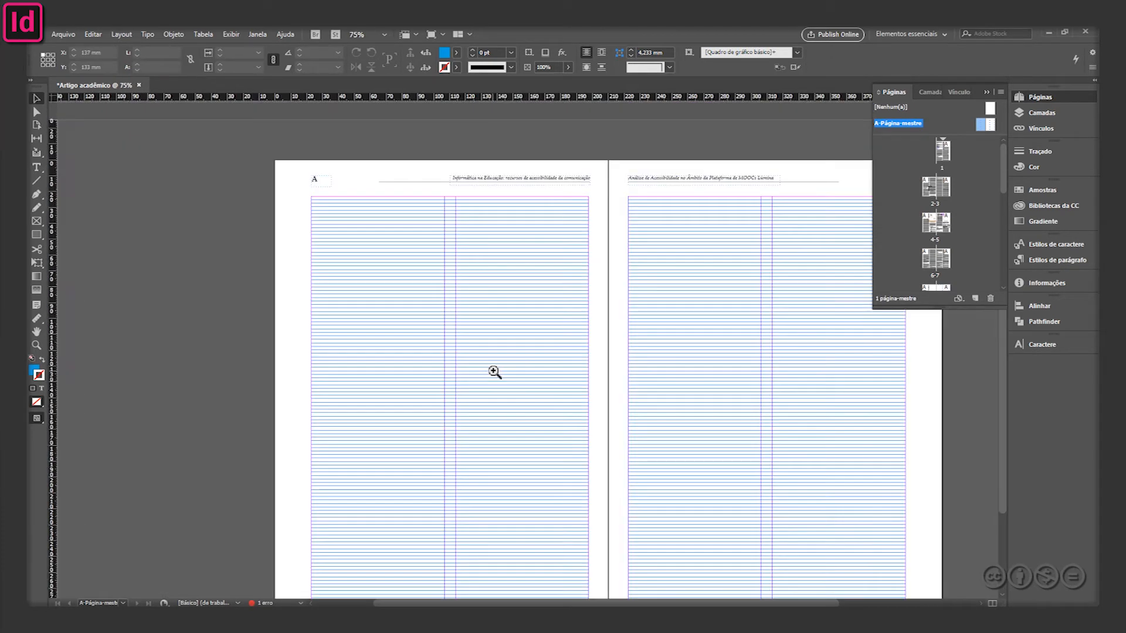
click(122, 34)
click(126, 59)
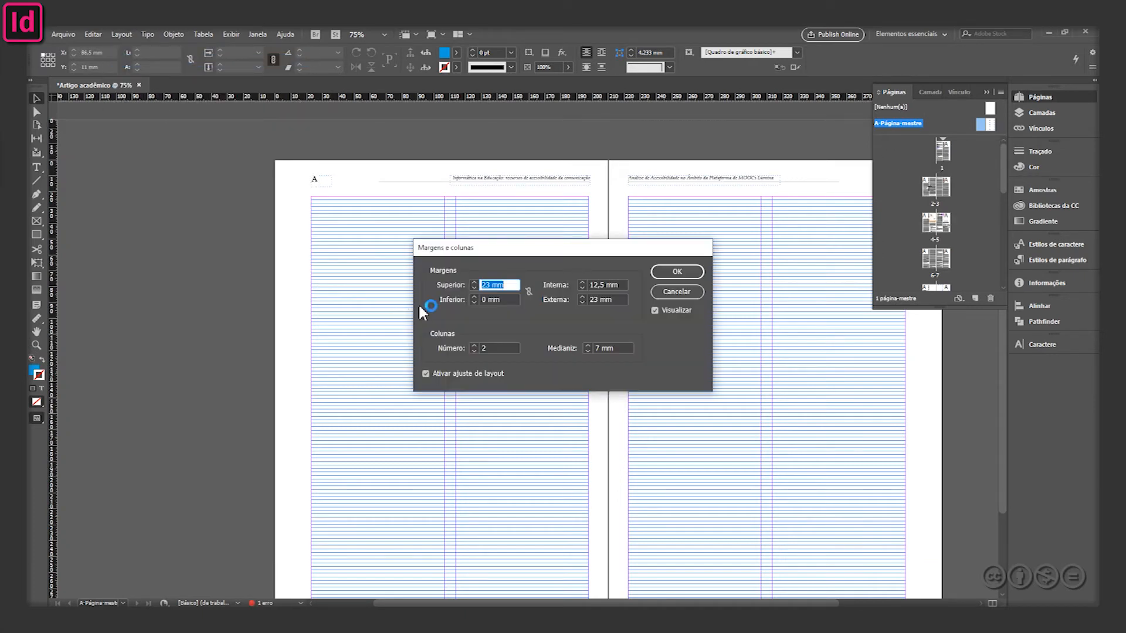
drag(487, 300, 474, 300)
text(21)
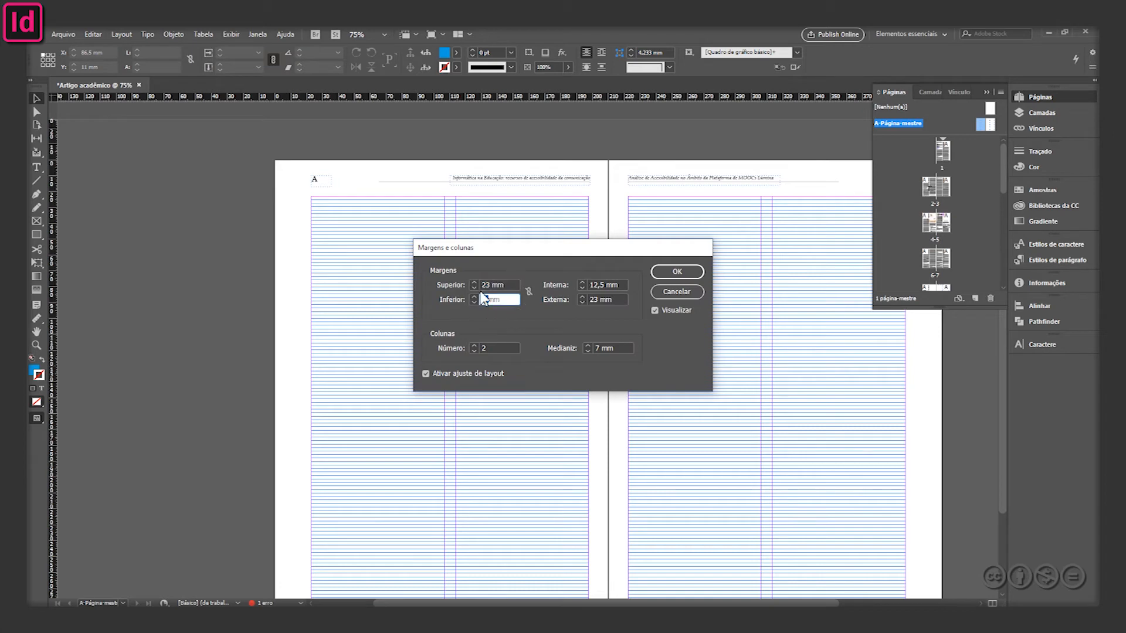
click(677, 272)
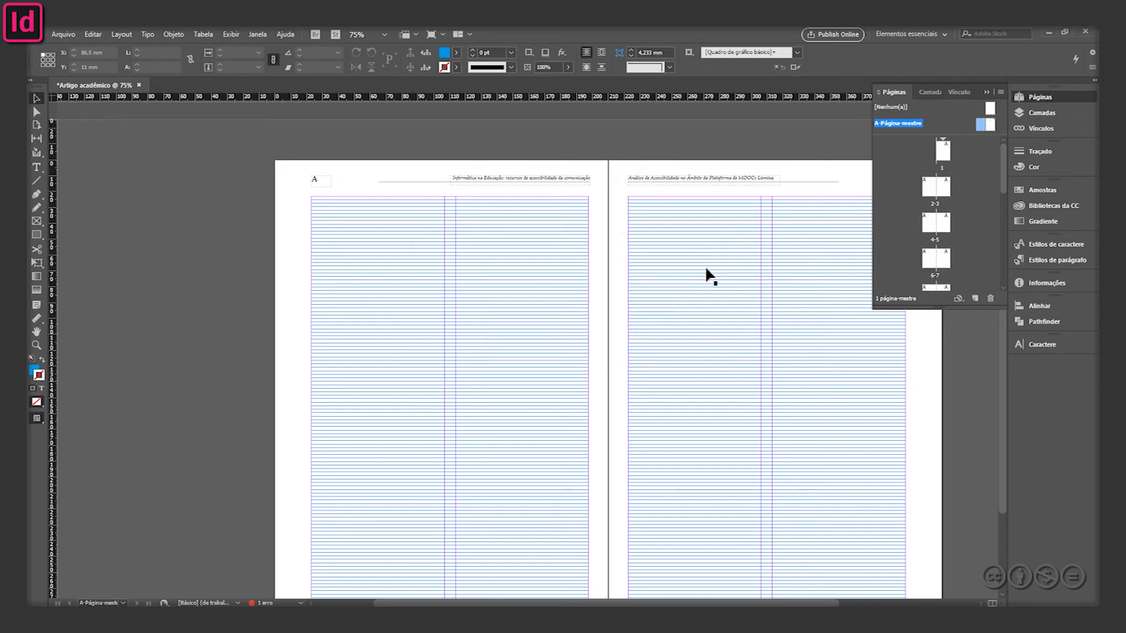
Set the bottom margin of the right page of A-Página-mestre to 23 mm
double_click(990, 125)
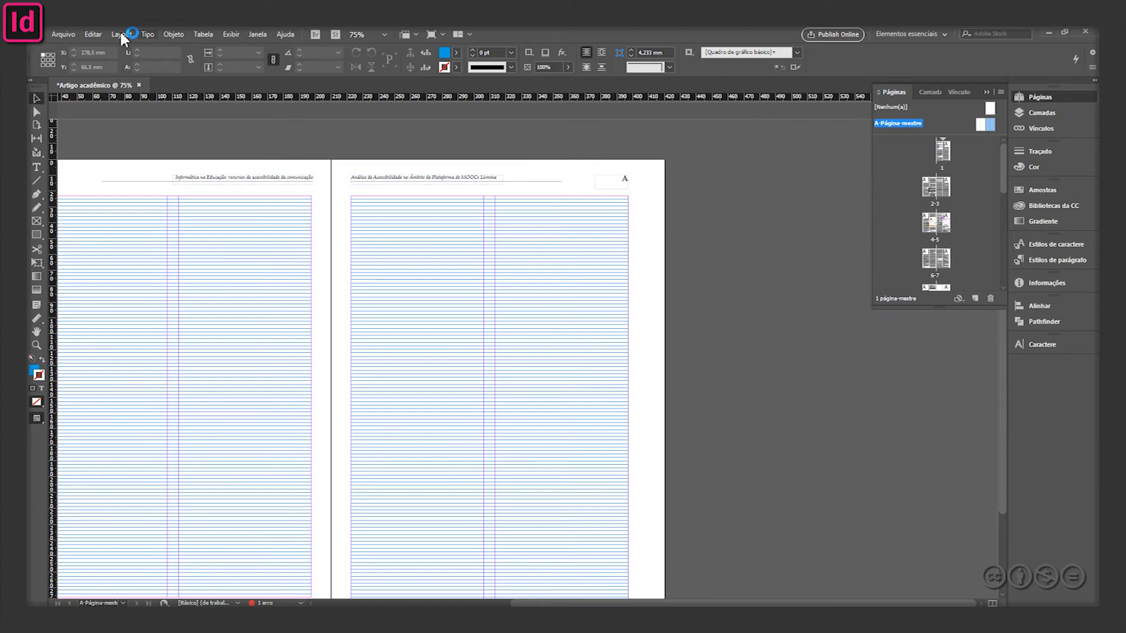
click(120, 35)
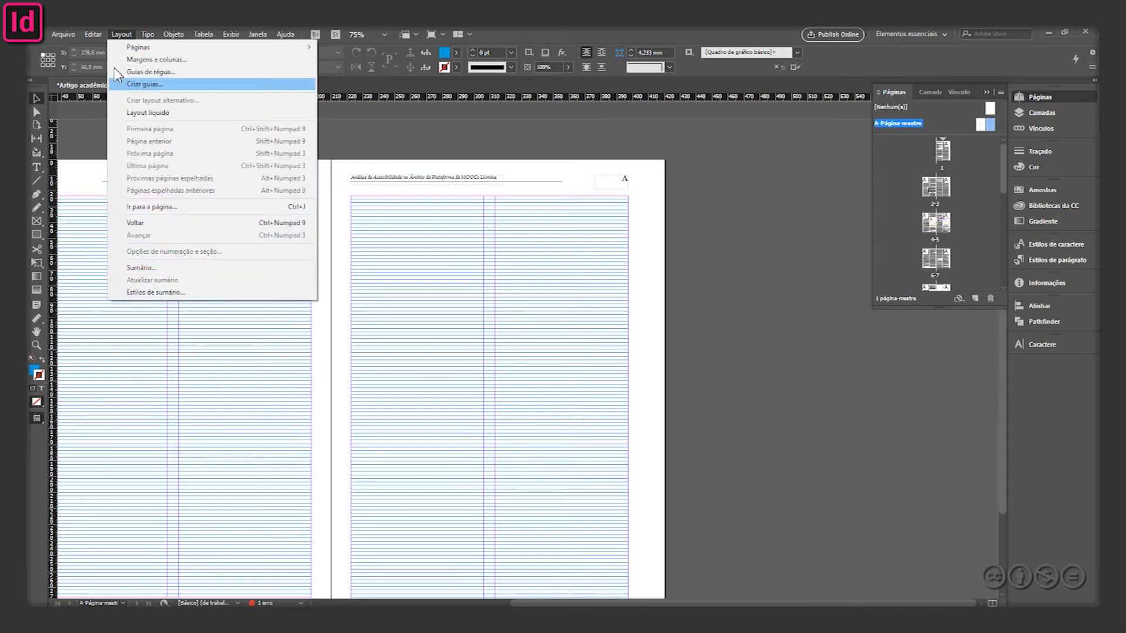
click(147, 59)
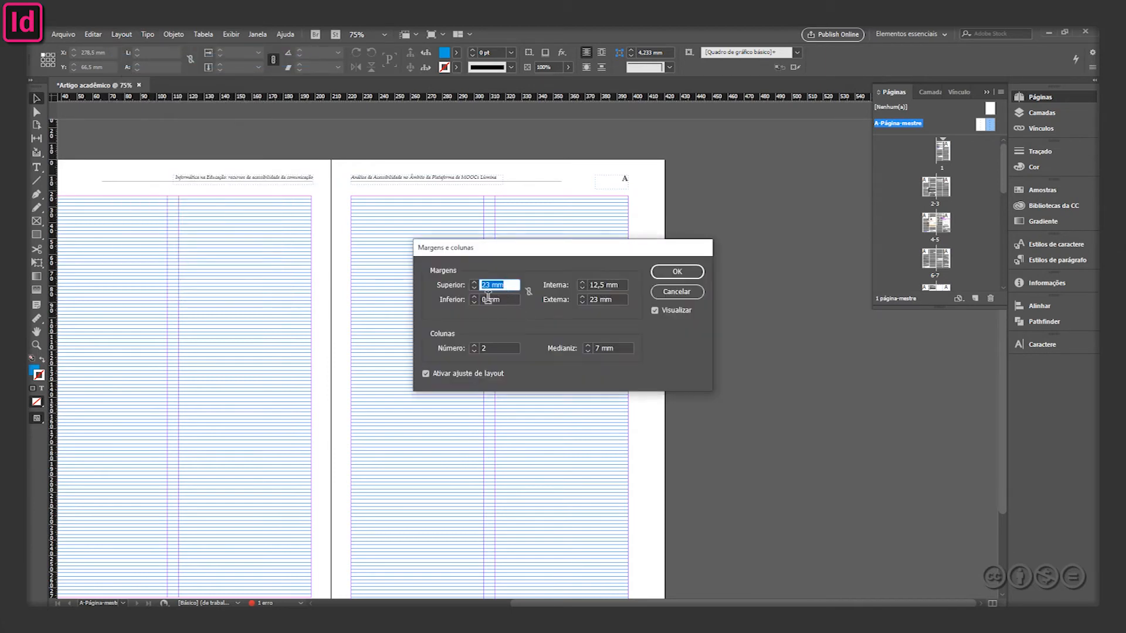
drag(488, 298, 471, 299)
text(23)
key(Return)
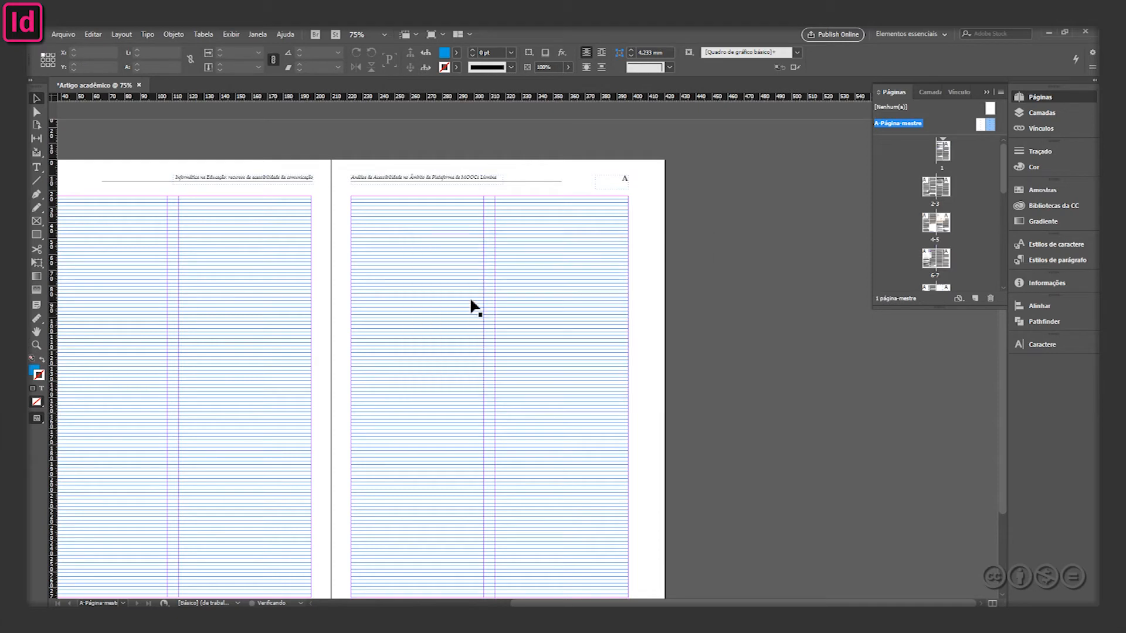
Check the new bottom margins on A-Página-mestre and examine how the body text on pages 2-3 sits on the baseline grid
scroll(620, 329, down, 3)
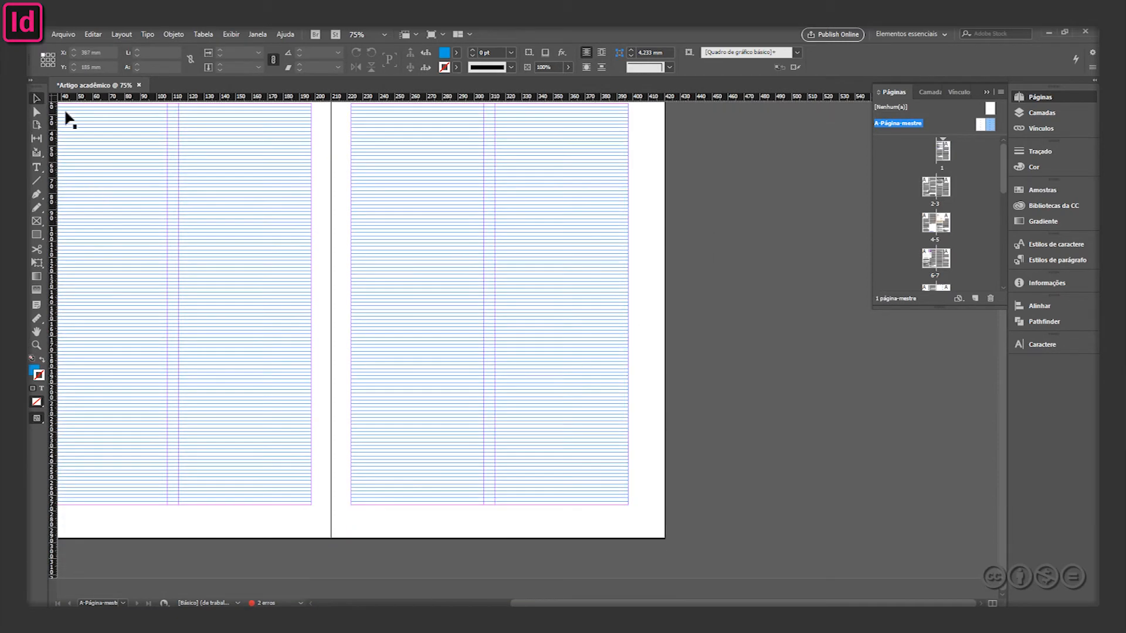
double_click(932, 189)
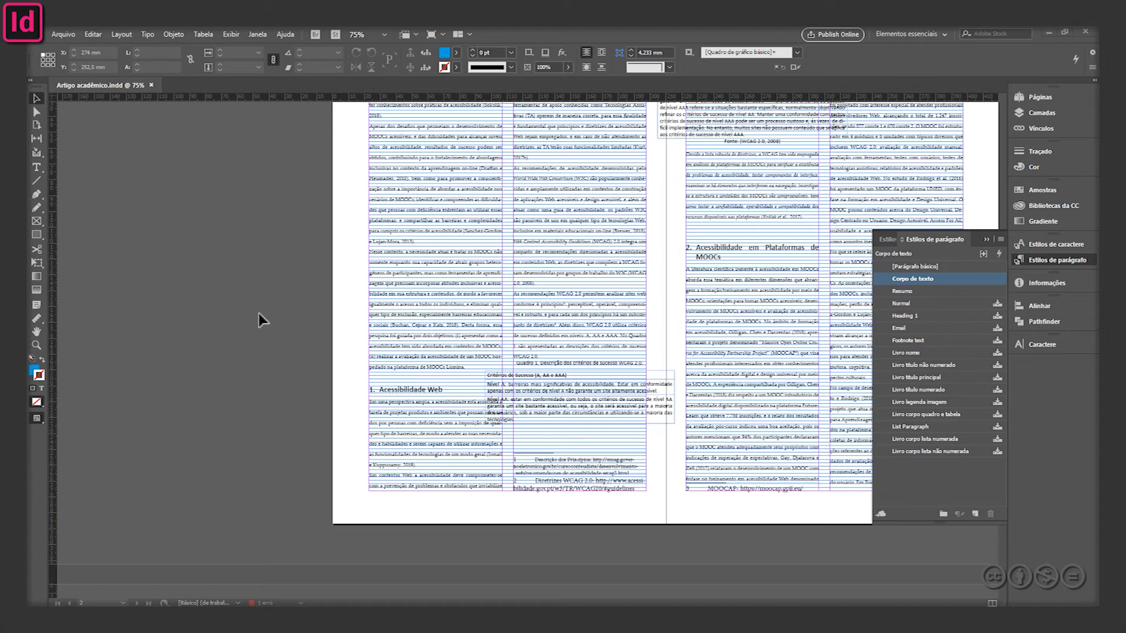
drag(304, 246, 178, 341)
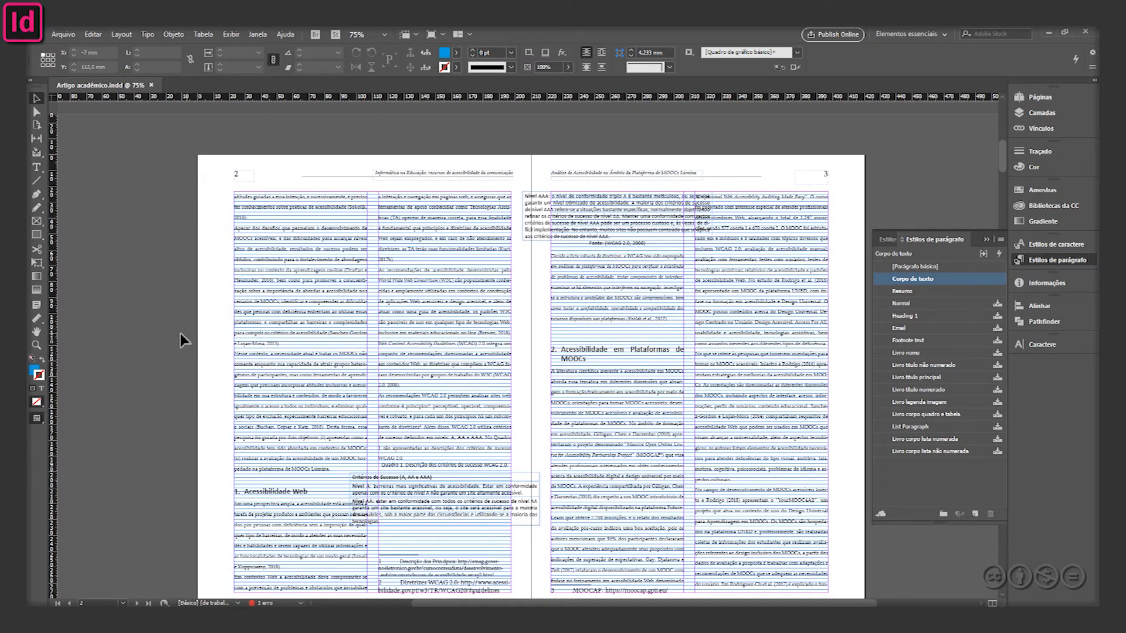
ctrl+click(304, 342)
ctrl+click(493, 327)
drag(545, 314, 327, 331)
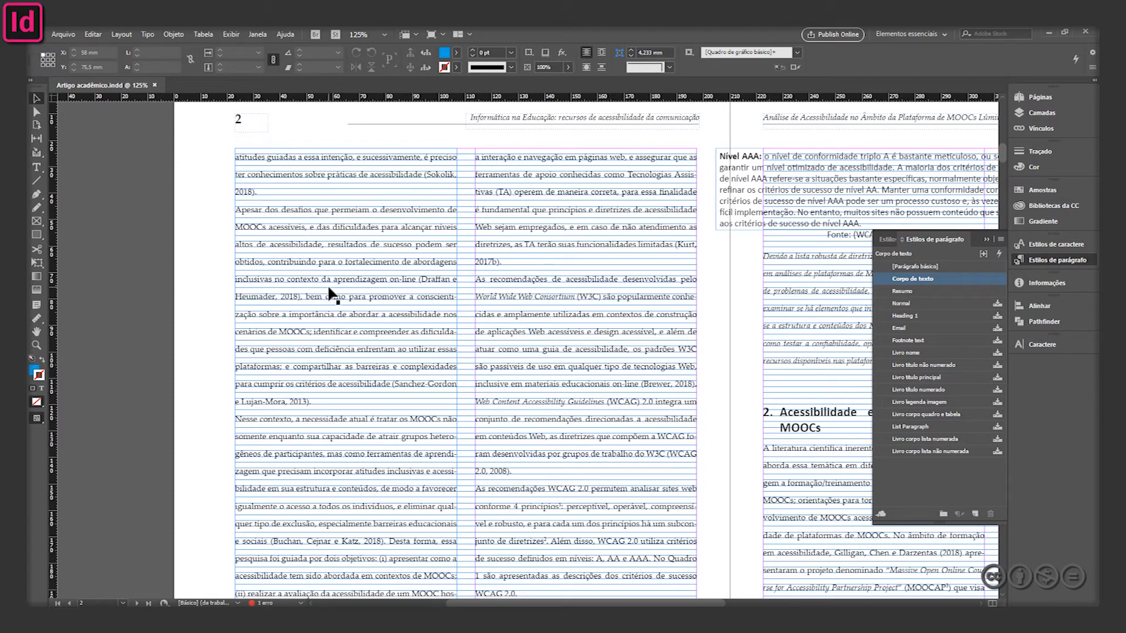
Hide the guides and baseline grid and set the leading of the Corpo de texto paragraph style to 8 pt
click(910, 274)
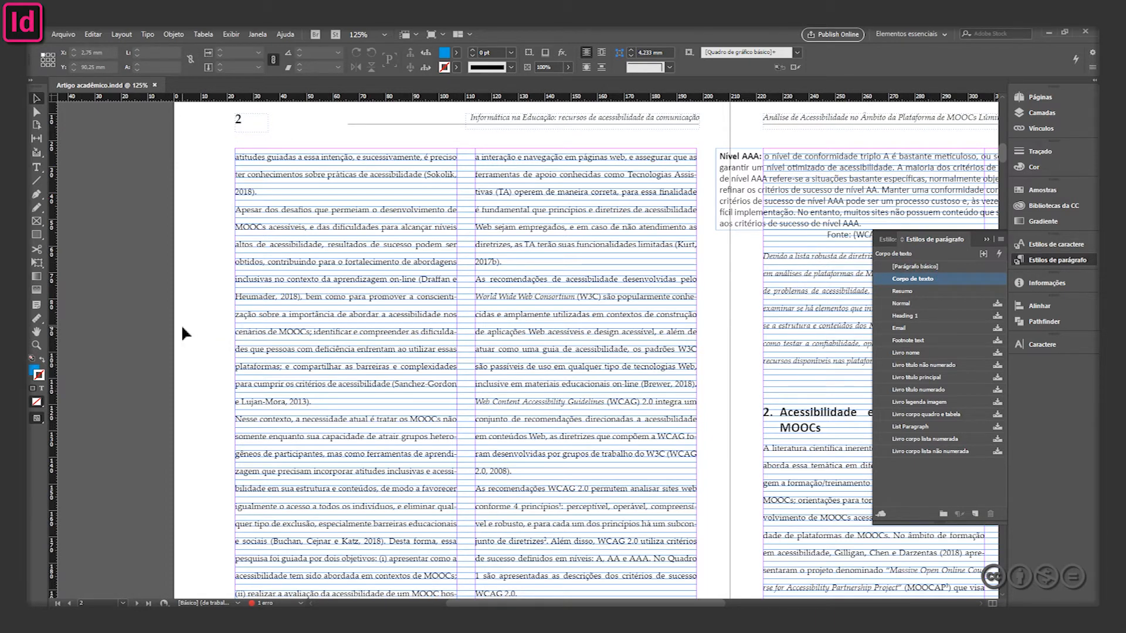
key(w)
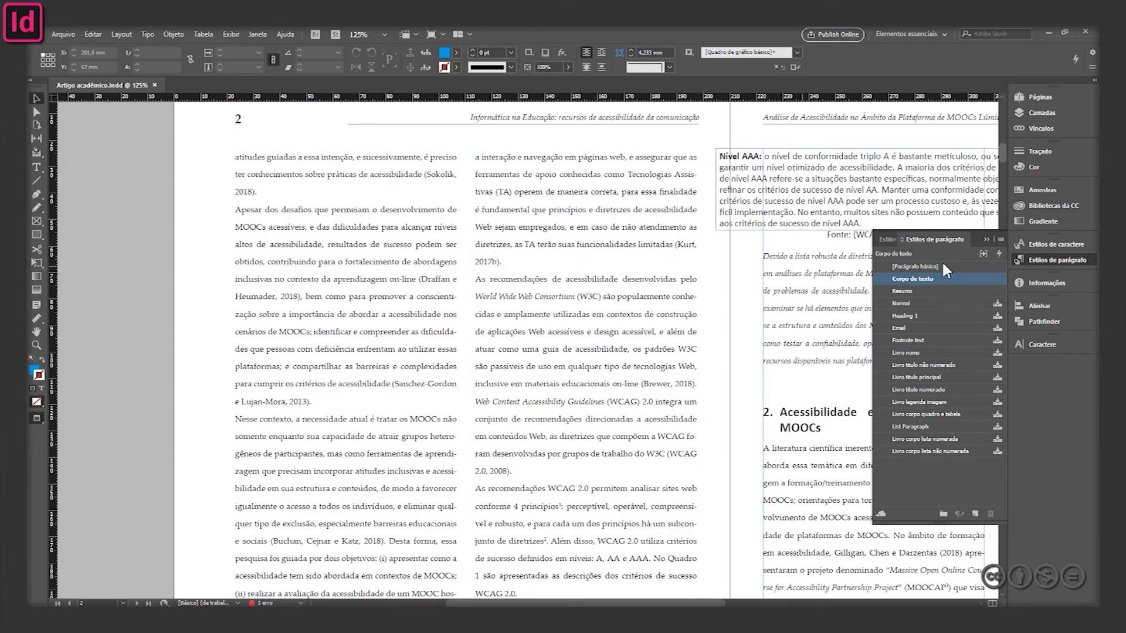
double_click(934, 276)
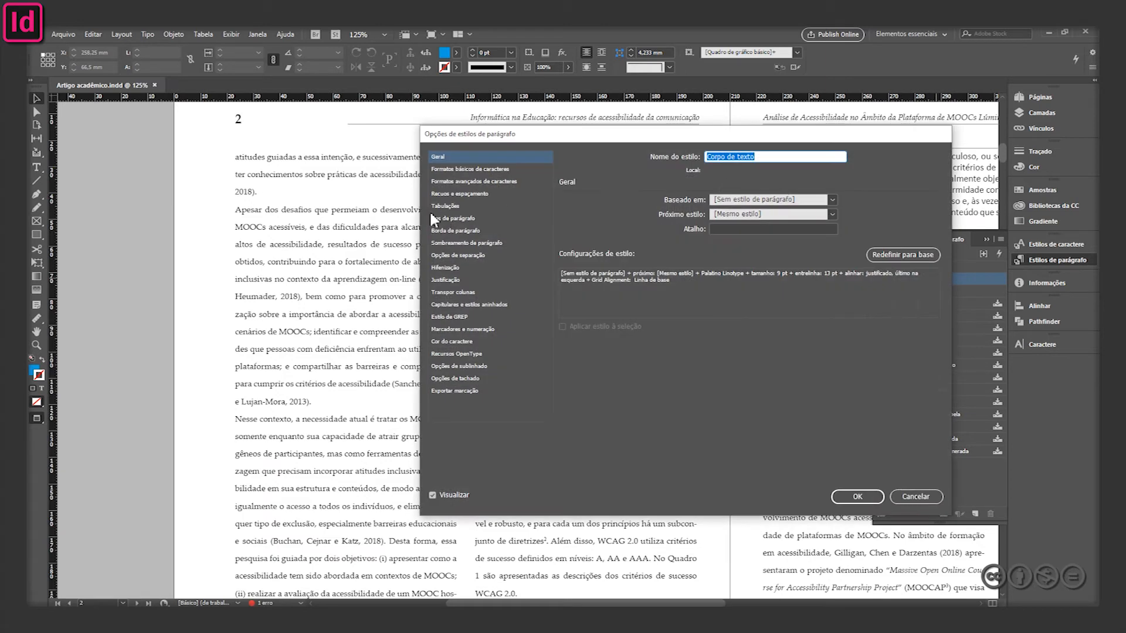
click(490, 171)
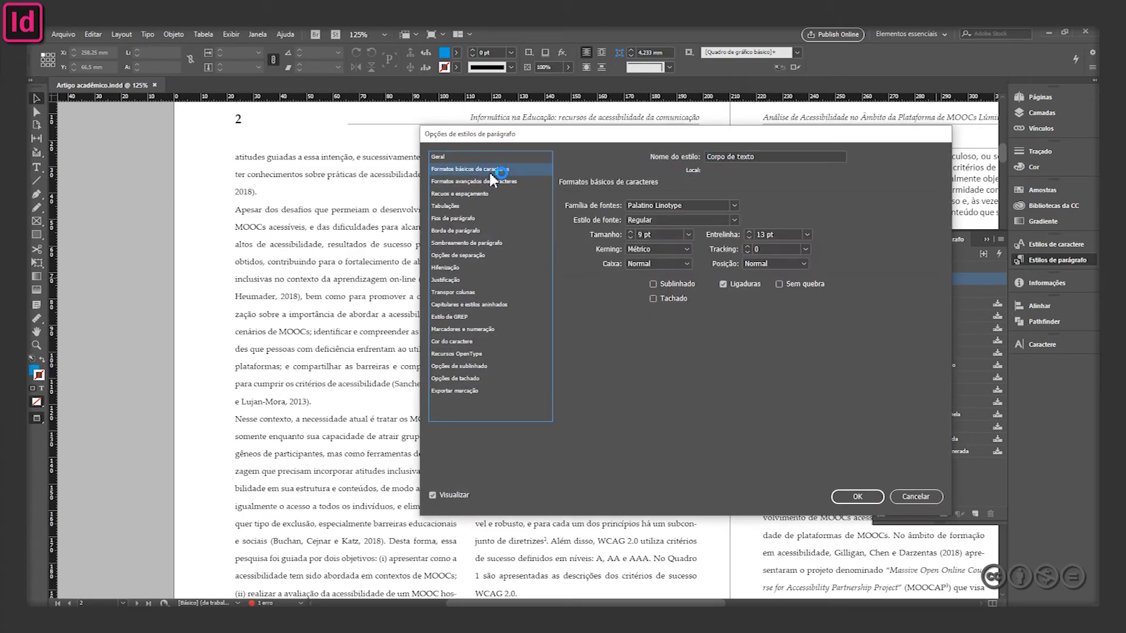
click(807, 235)
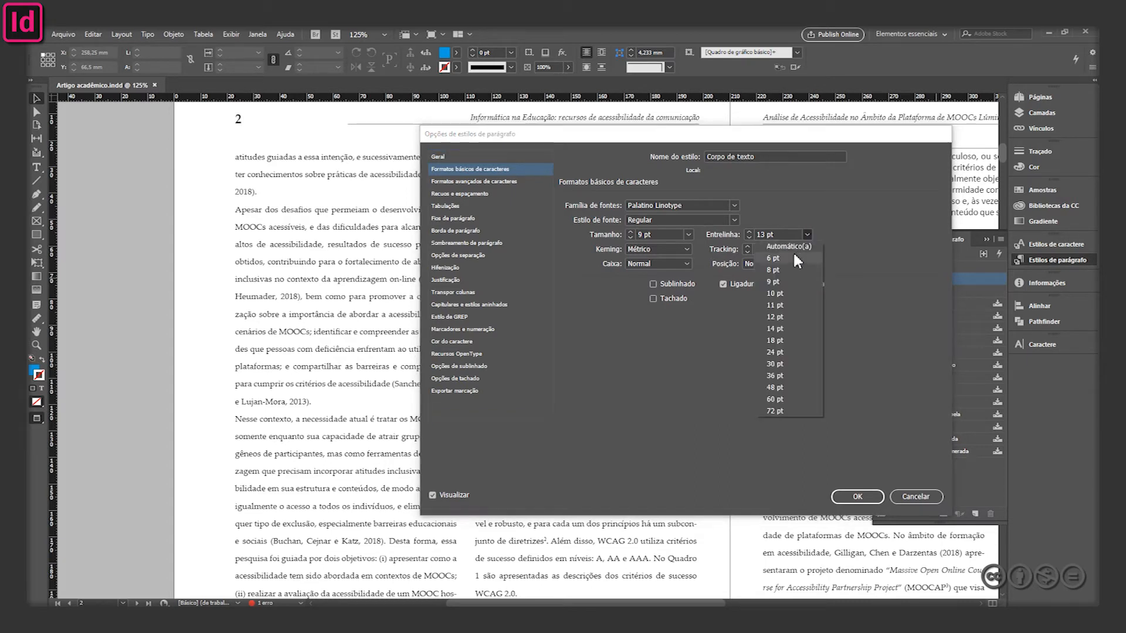
click(789, 270)
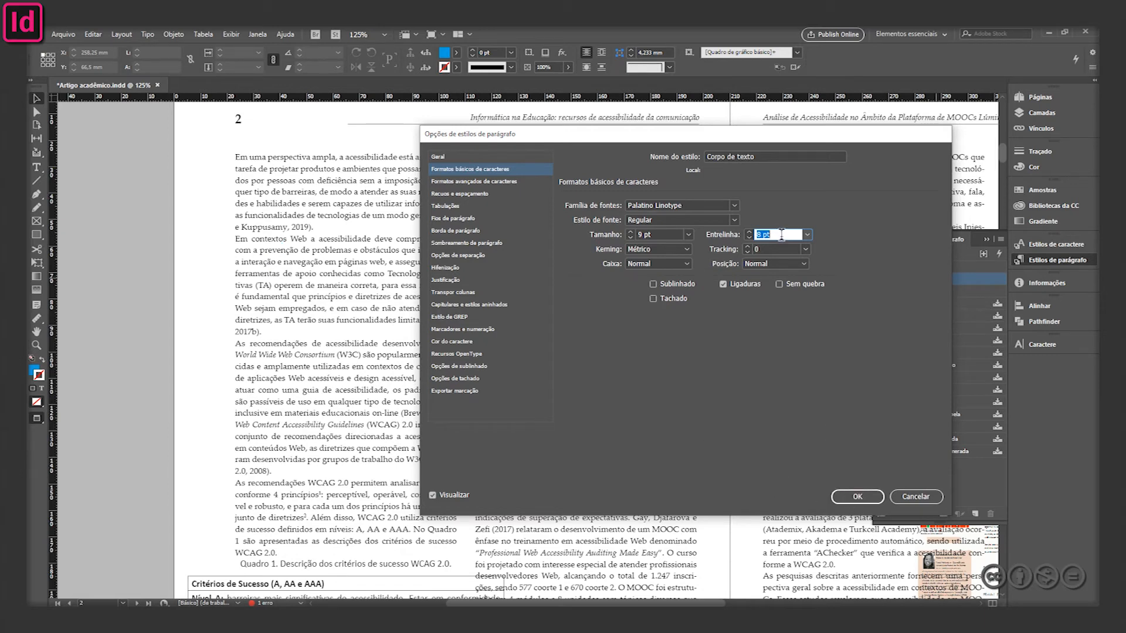
click(857, 497)
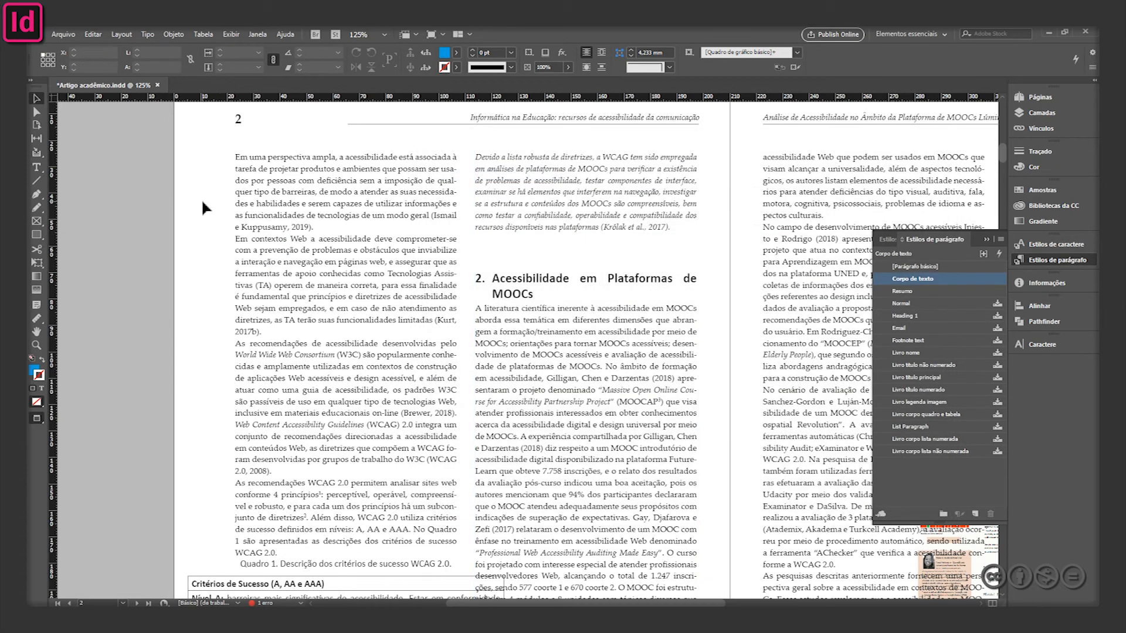
Show the baseline grid and set the leading of the Corpo de texto paragraph style to 13 pt
key(w)
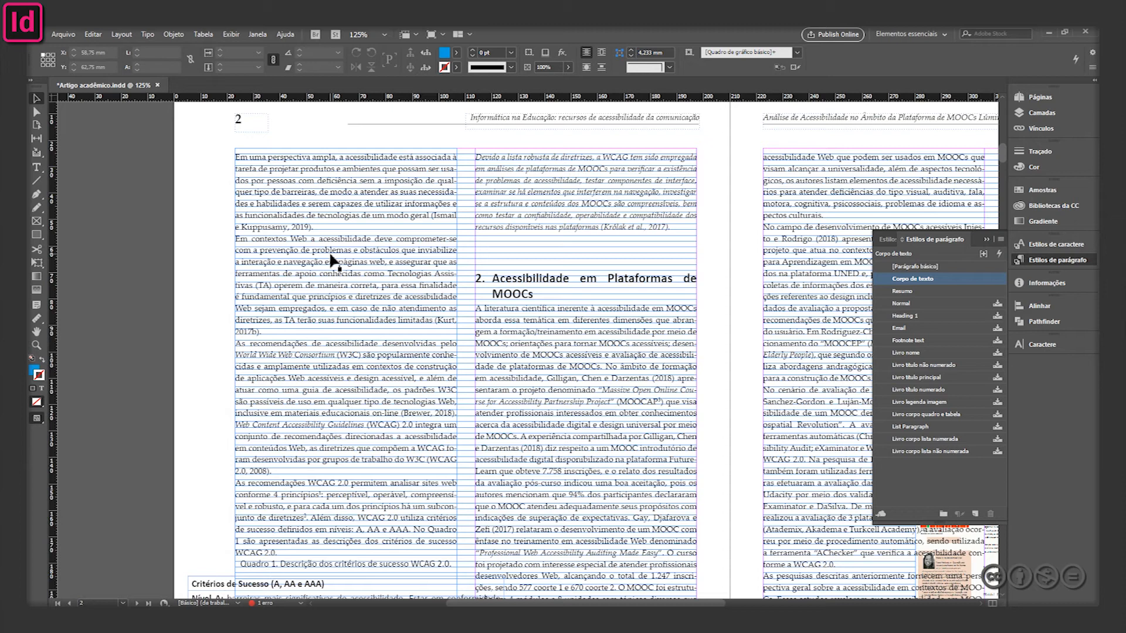
double_click(945, 278)
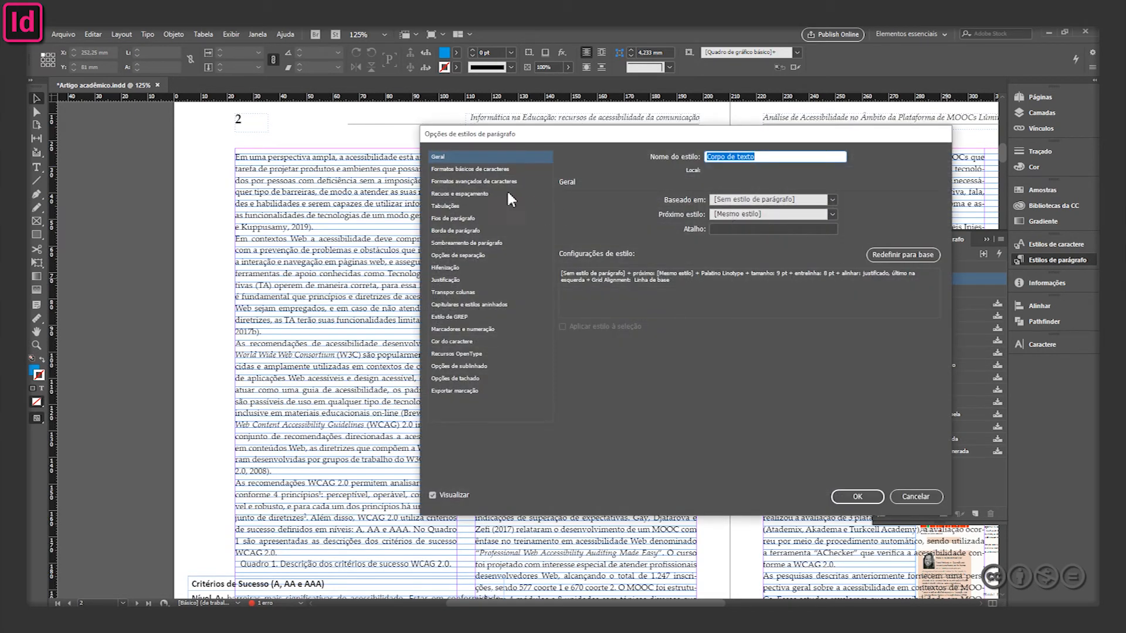
click(505, 170)
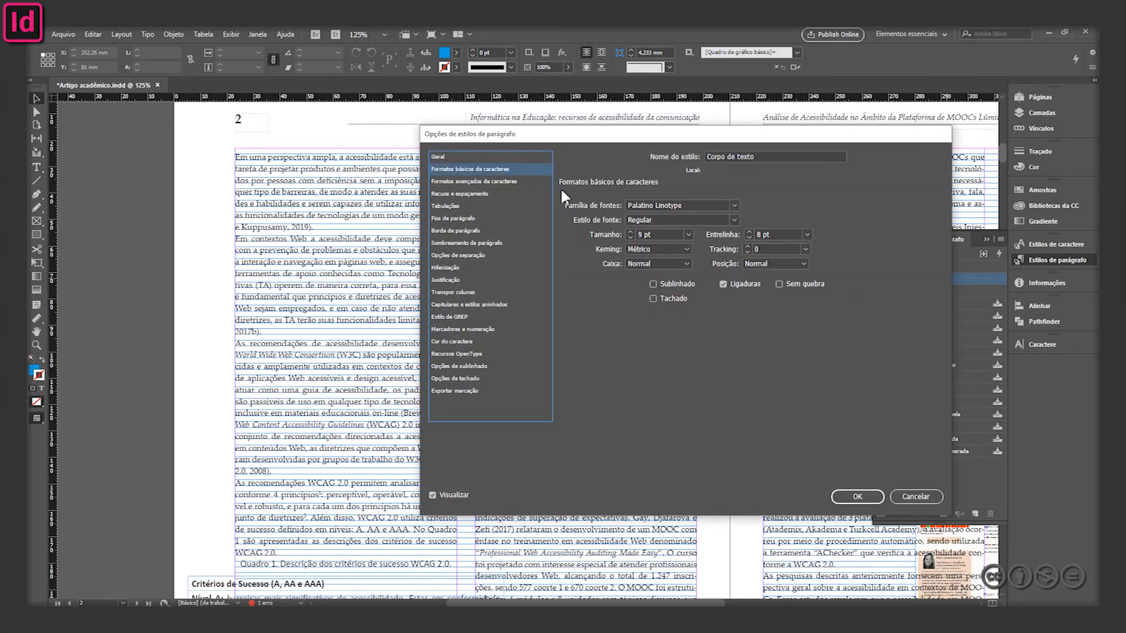
click(807, 235)
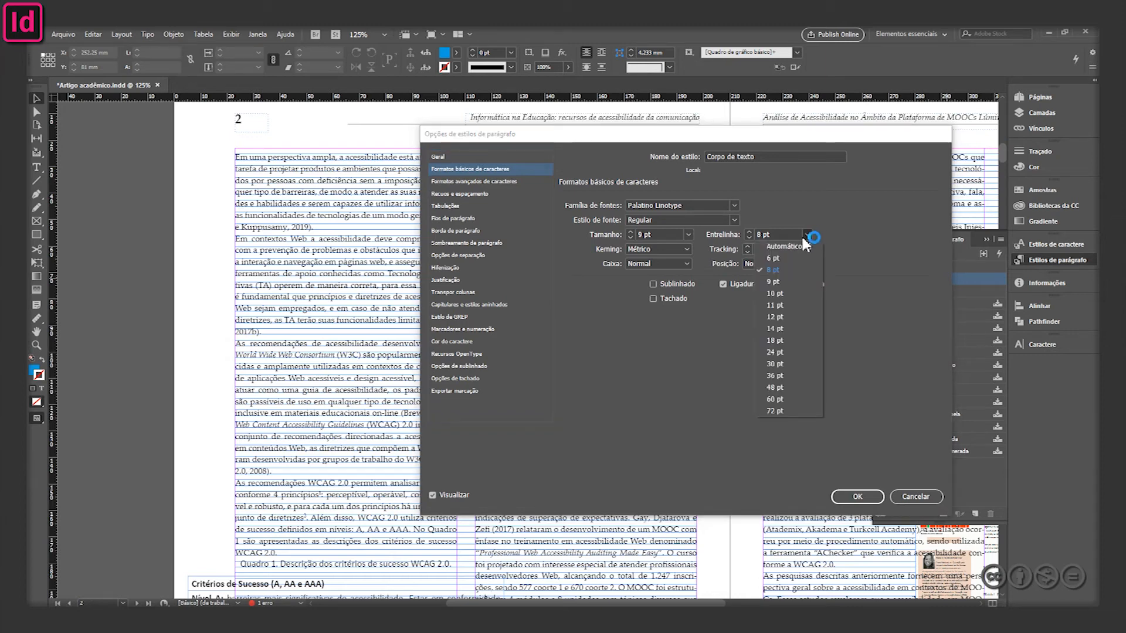
click(789, 282)
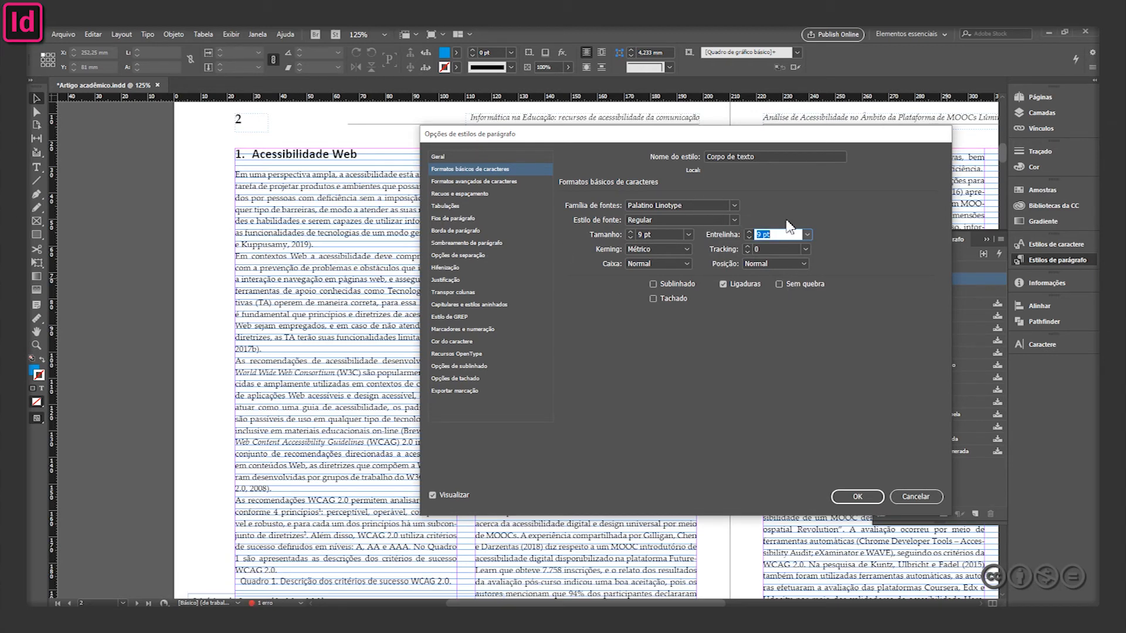
click(807, 235)
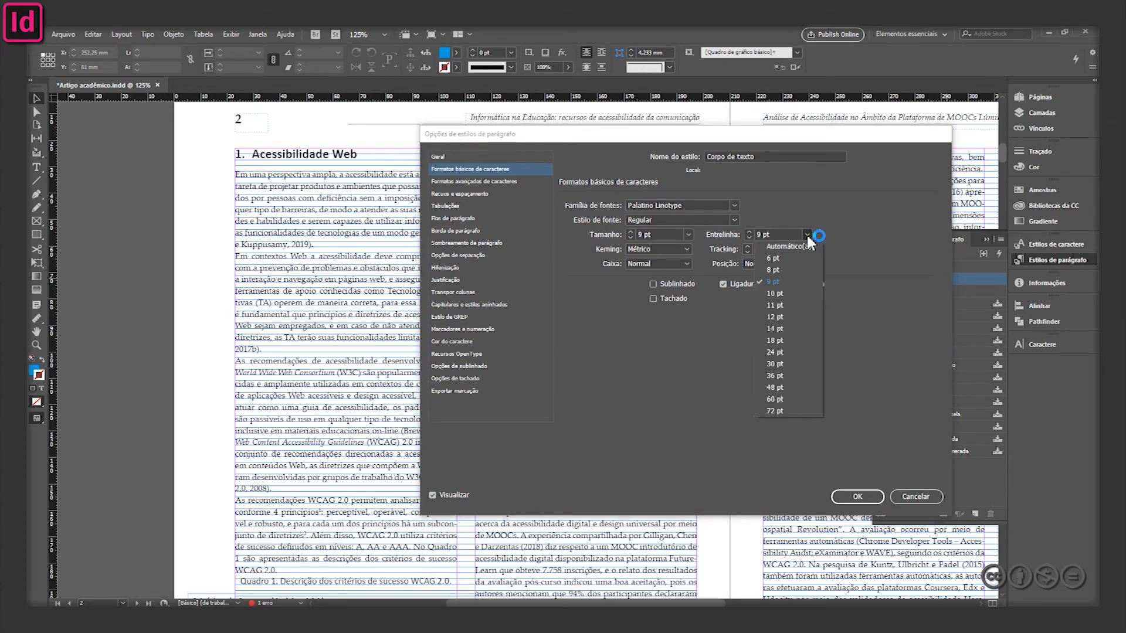
click(779, 316)
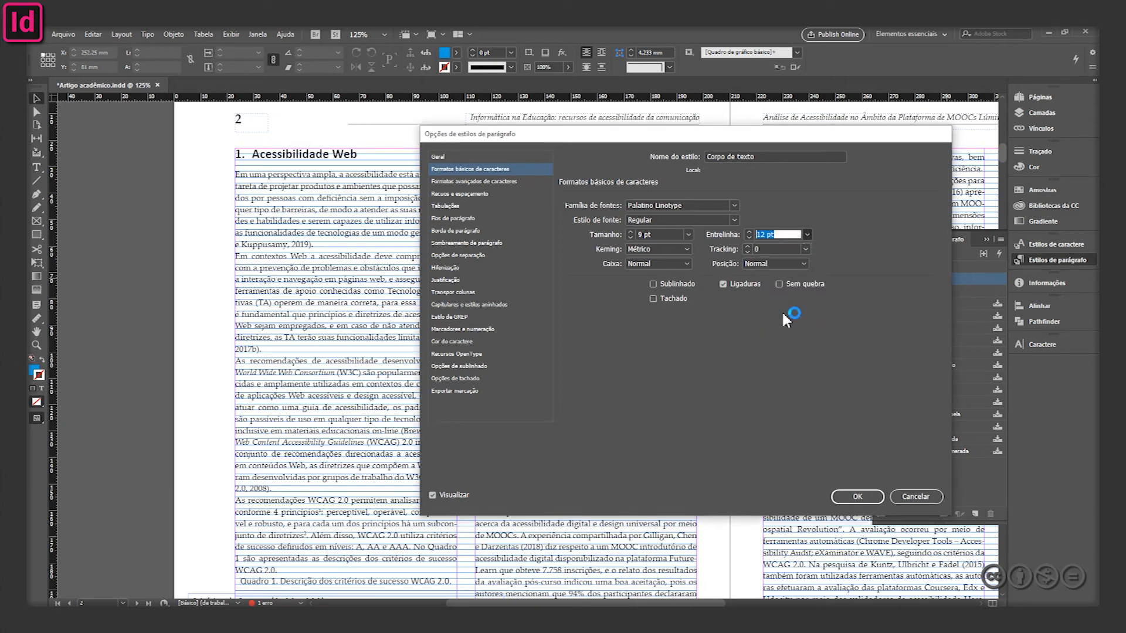
key(Return)
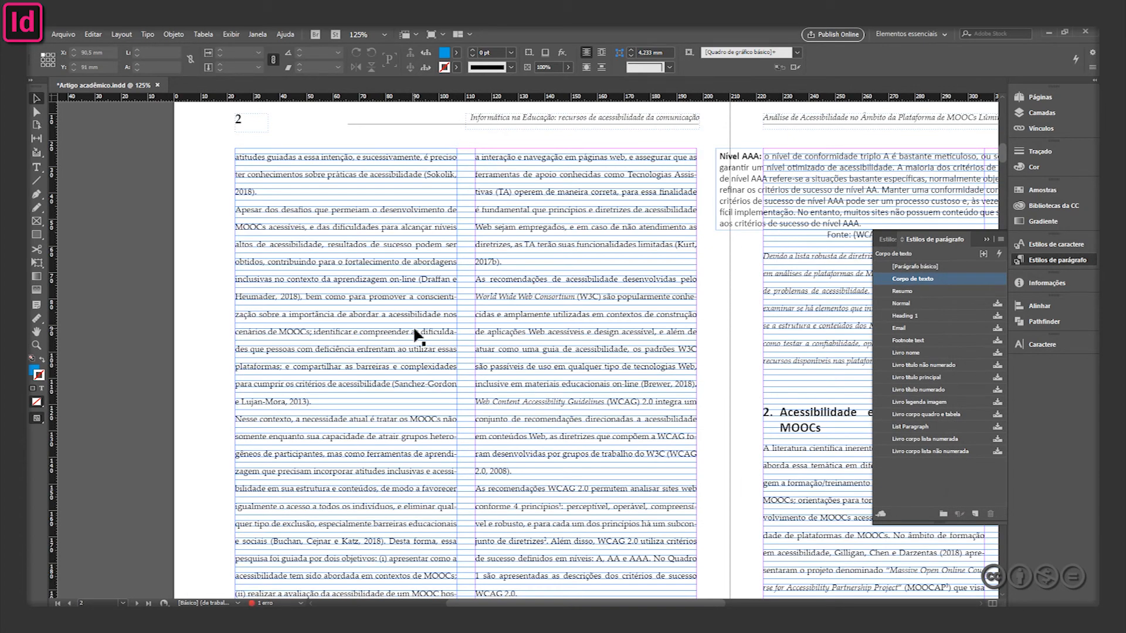
Hide the guides and baseline grid and set the space after paragraphs of the Corpo de texto style to 6 mm
key(w)
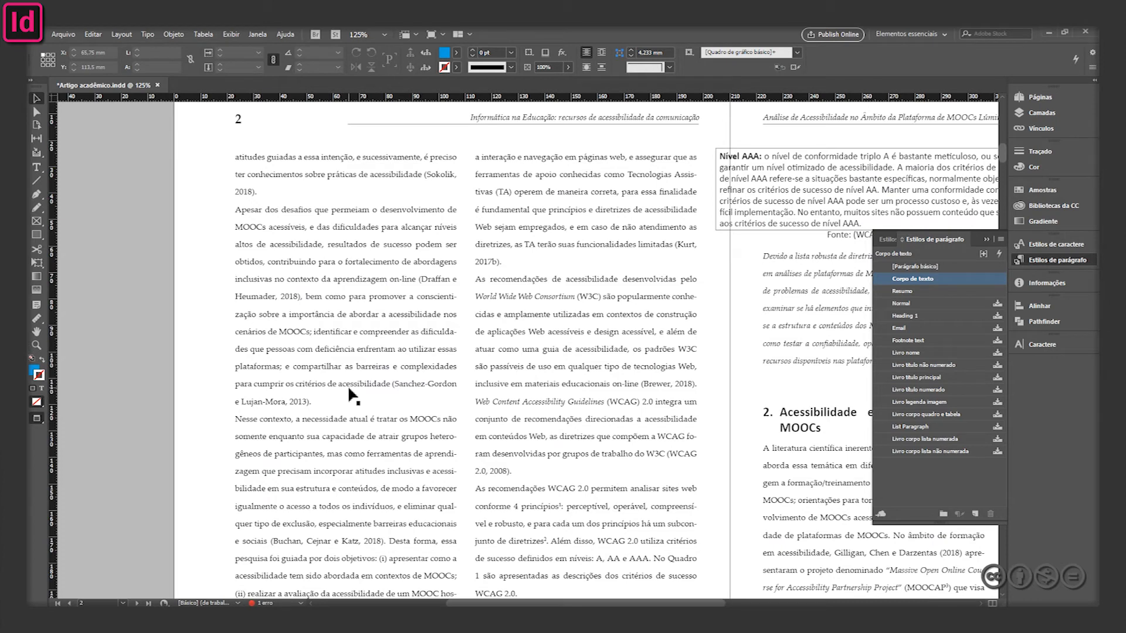
key(w)
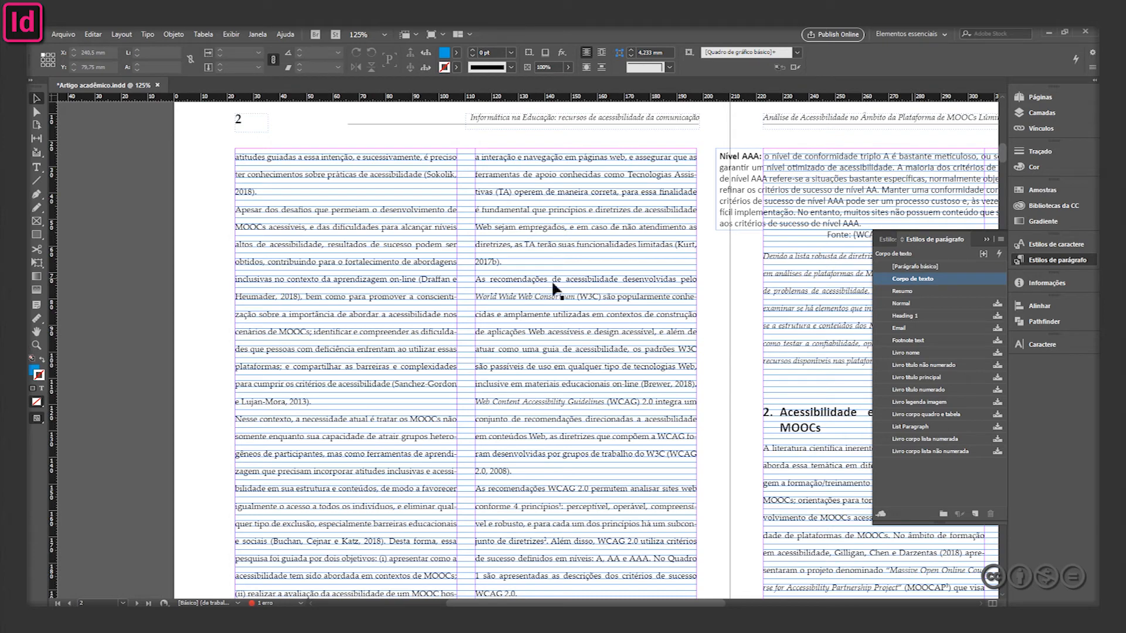
key(w)
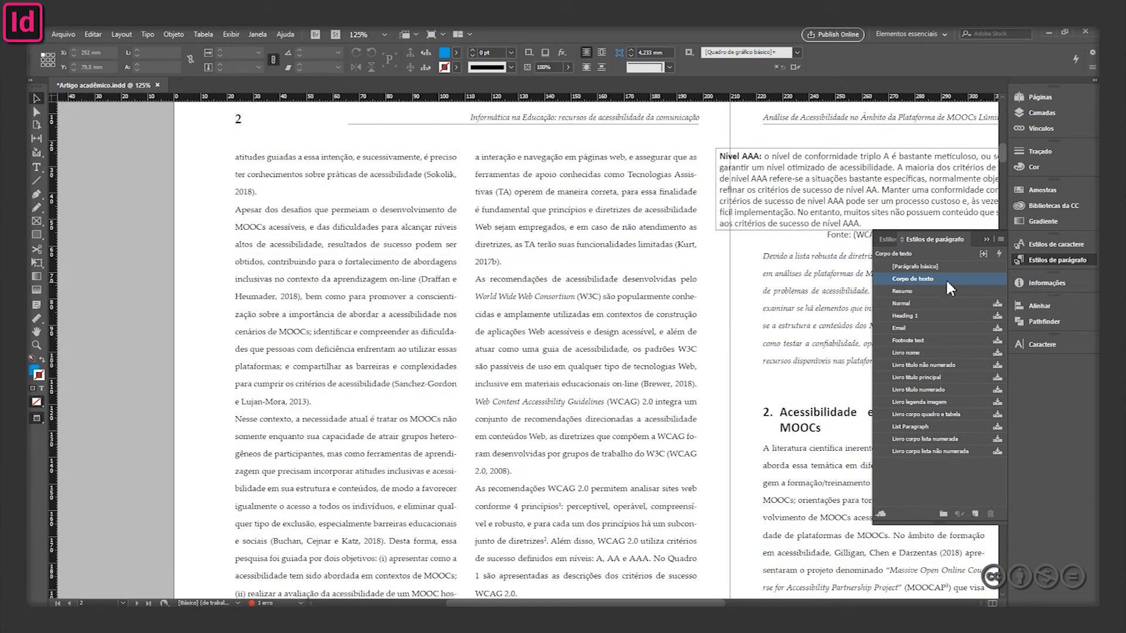
double_click(946, 277)
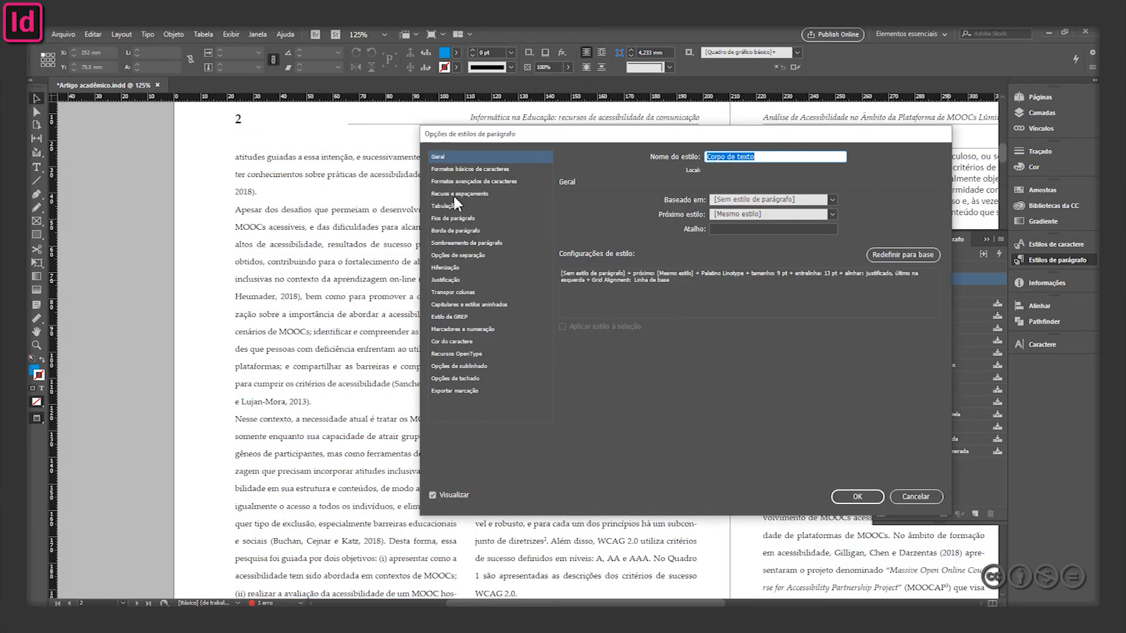
click(456, 170)
click(474, 183)
click(467, 194)
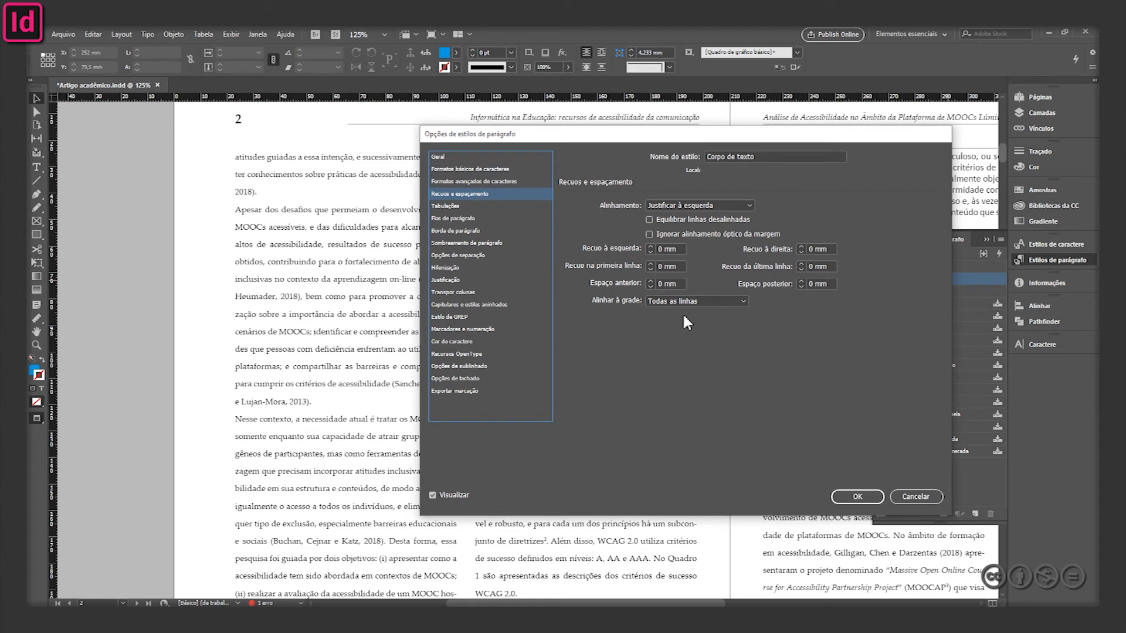
drag(813, 283, 807, 286)
text(6)
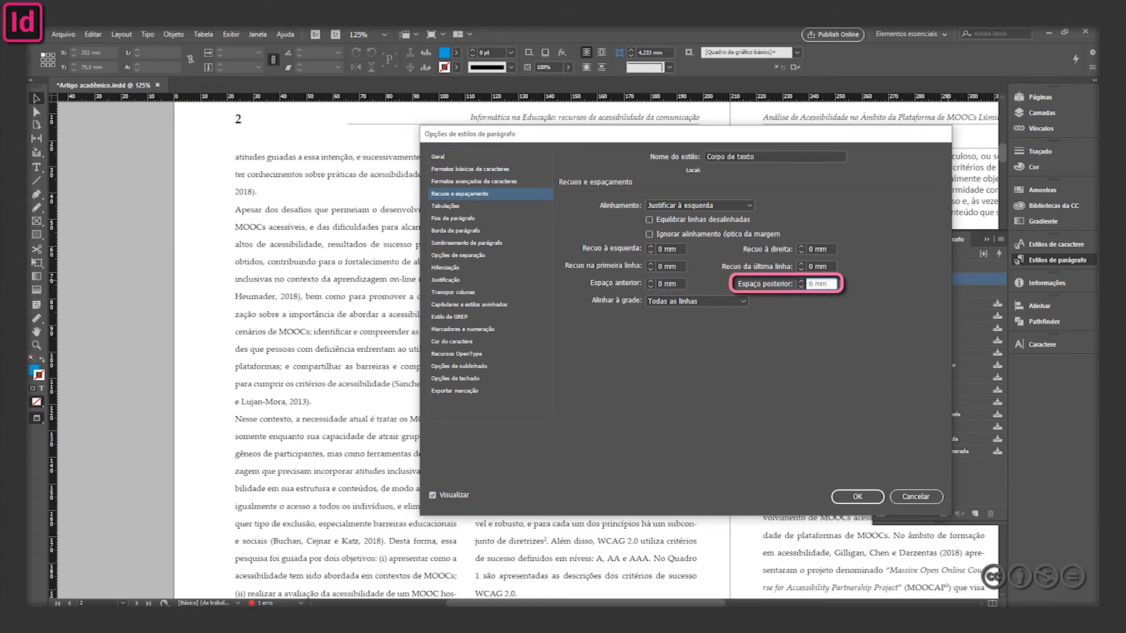
click(832, 266)
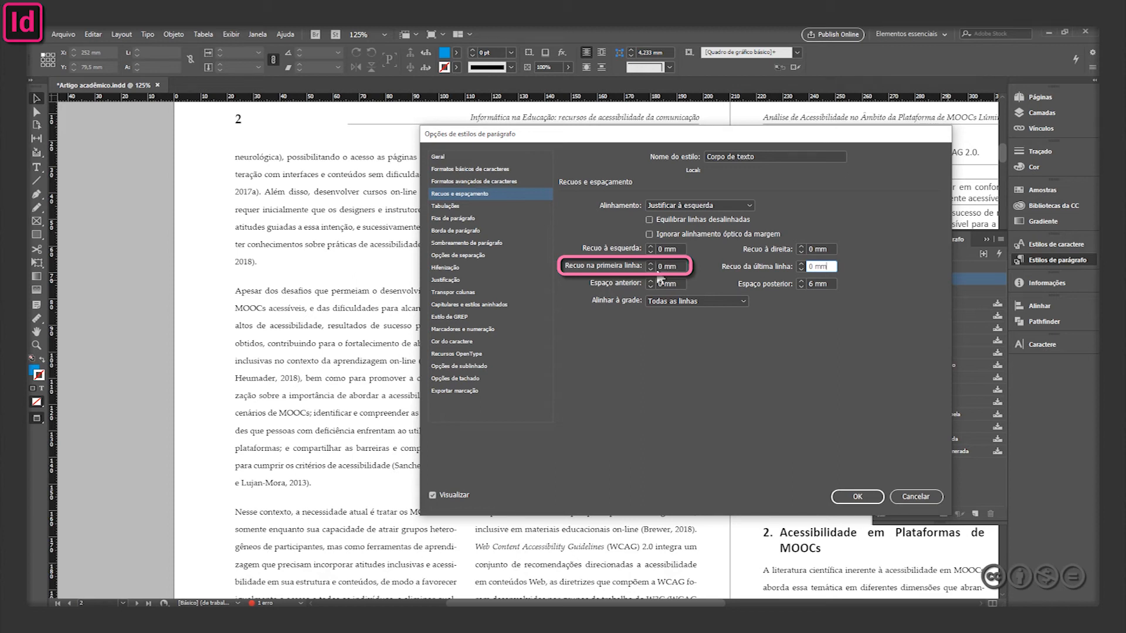
Set the first-line indent of the Corpo de texto paragraph style to 6 mm and apply the style changes
click(666, 266)
click(652, 264)
click(651, 264)
click(651, 264)
click(651, 264)
click(650, 263)
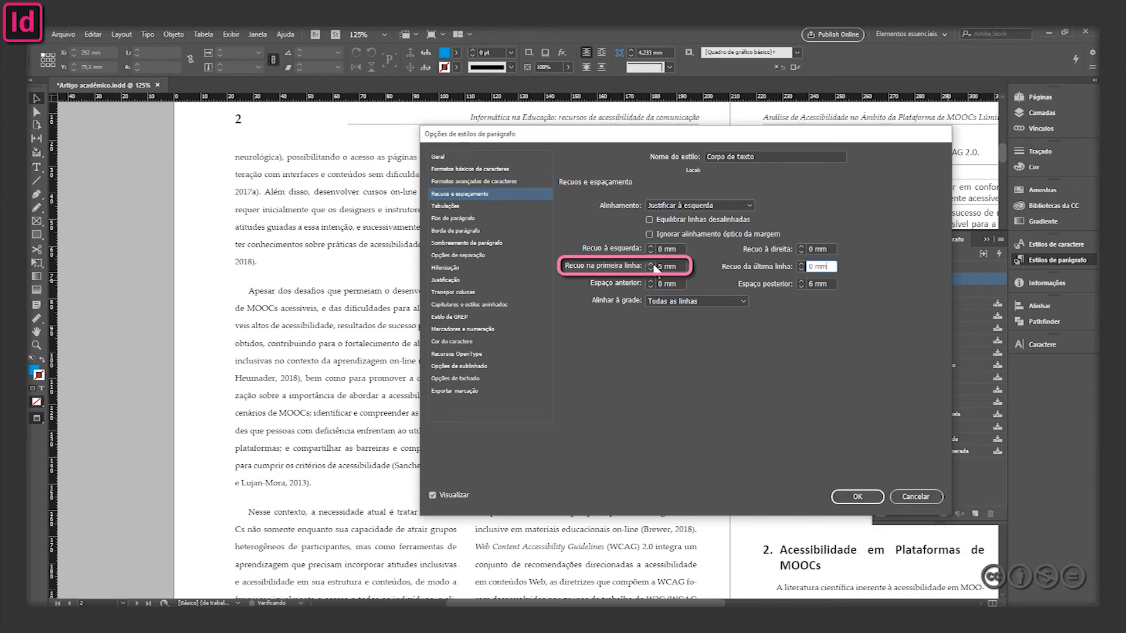
click(651, 264)
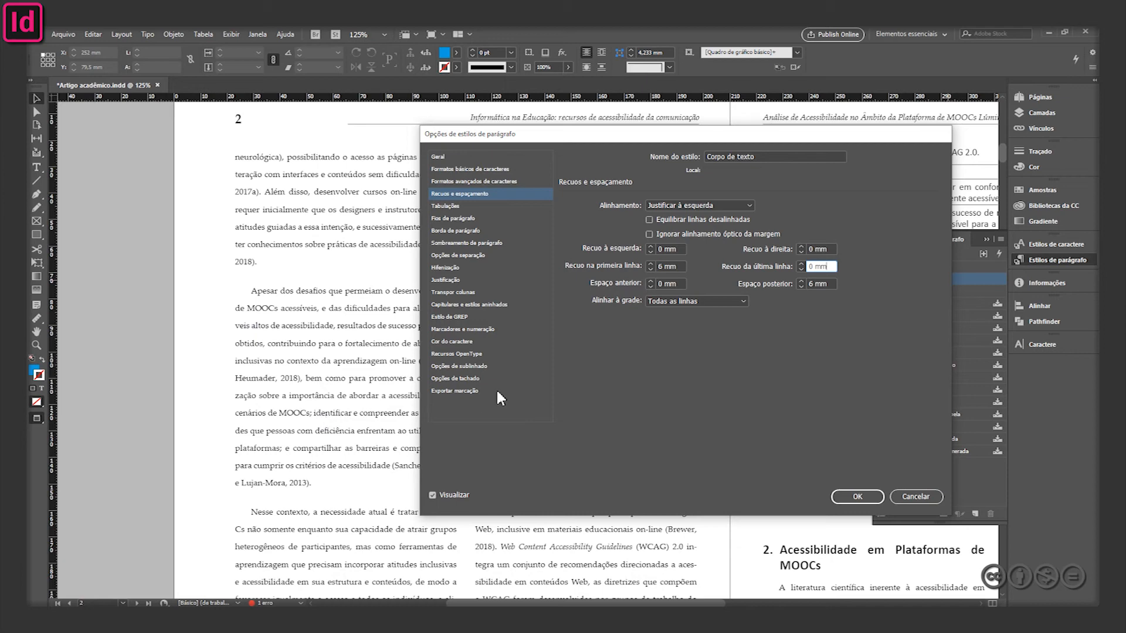
click(857, 496)
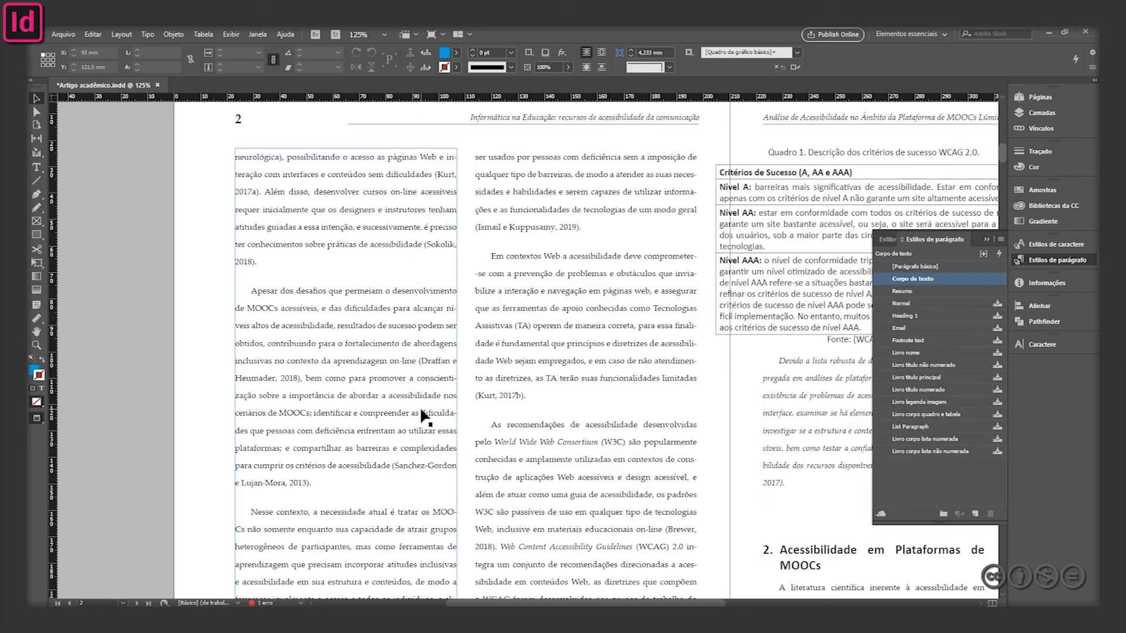
Highlight the hyphenated word MOOCs in the paragraph starting "Nesse contexto" on page 2 to examine its line break
scroll(423, 416, down, 6)
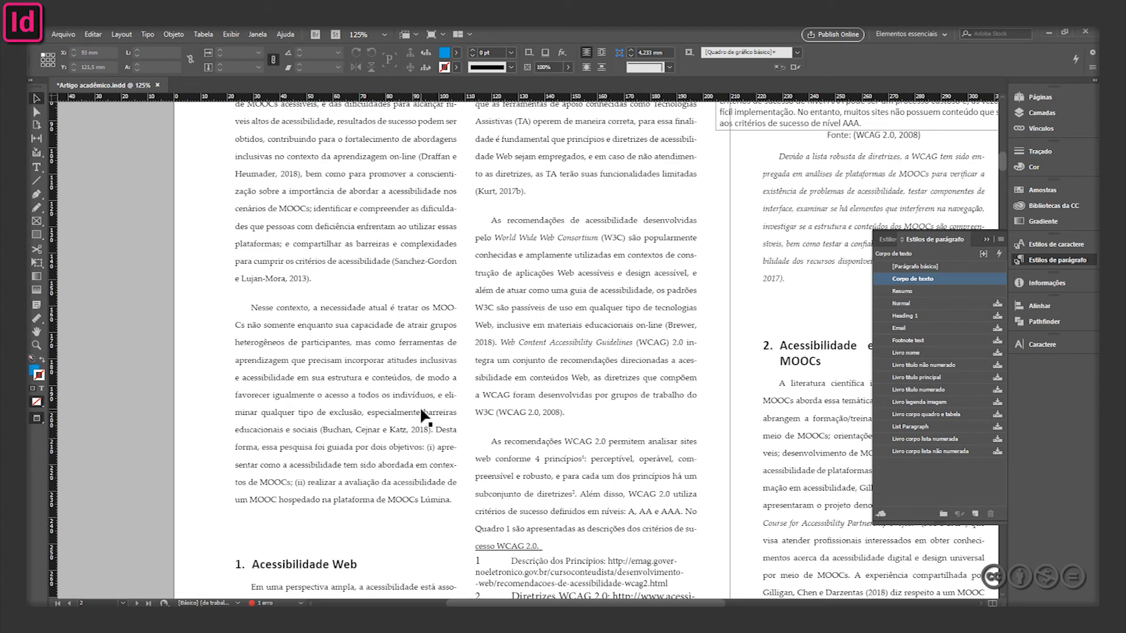
click(37, 167)
click(433, 308)
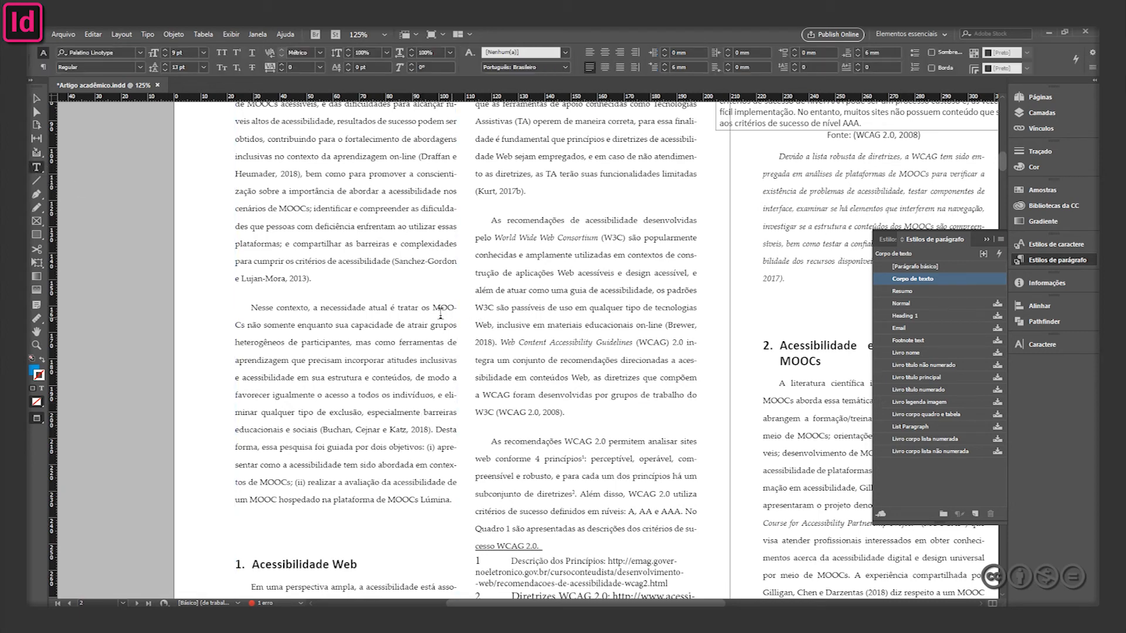
drag(435, 308, 250, 329)
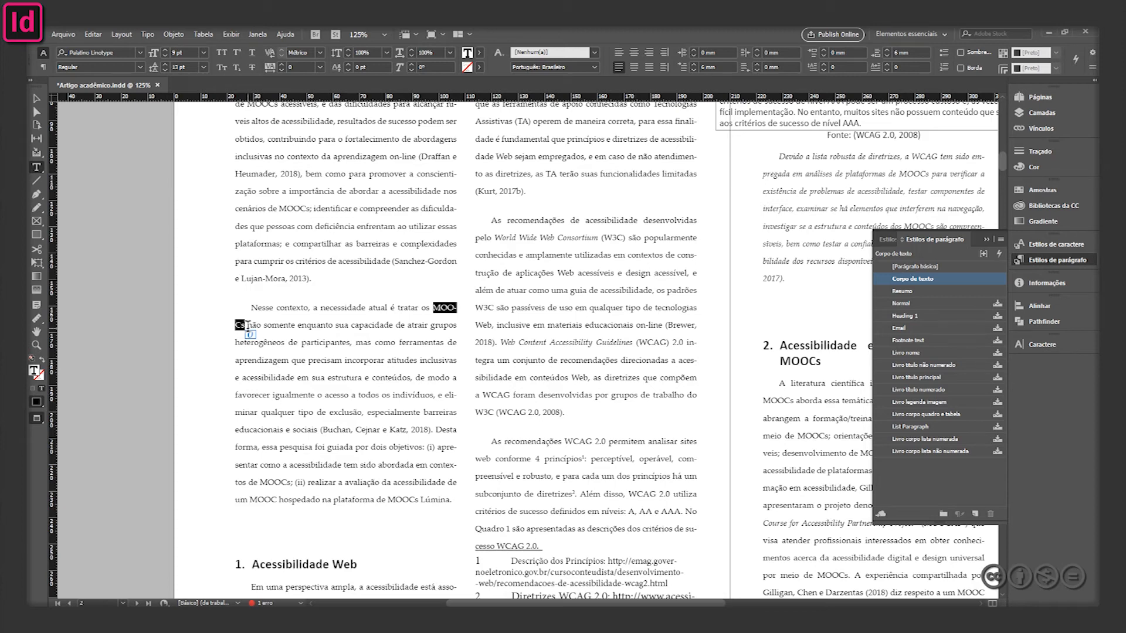
click(36, 98)
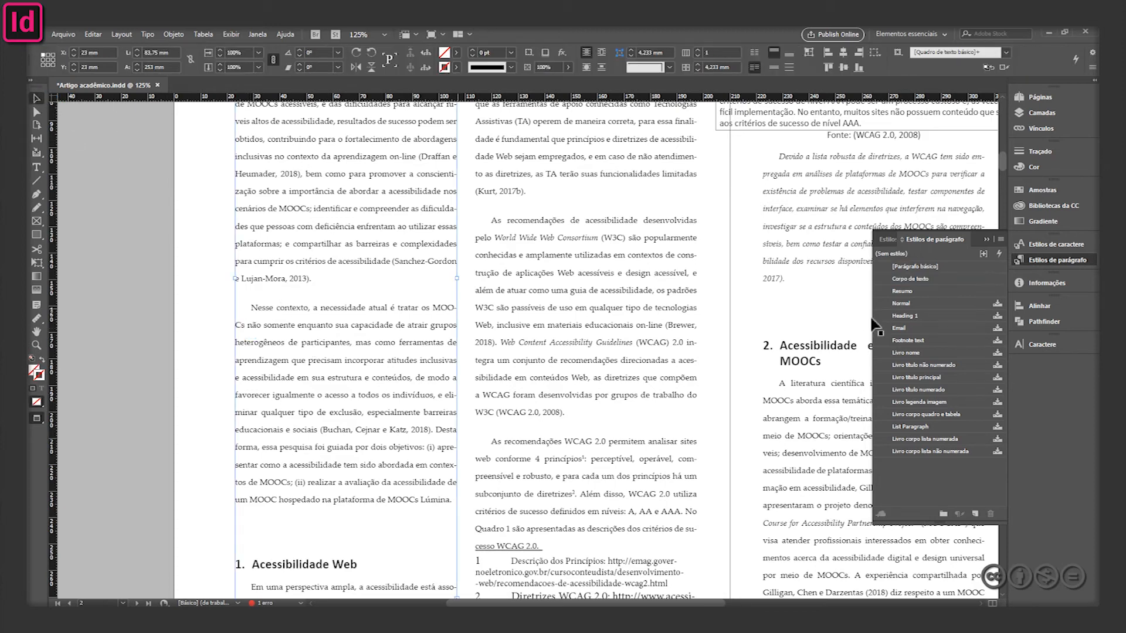
In the Corpo de texto style's hyphenation settings, turn off hyphenation of capitalized words and set the minimum word length to 7 letters
double_click(929, 278)
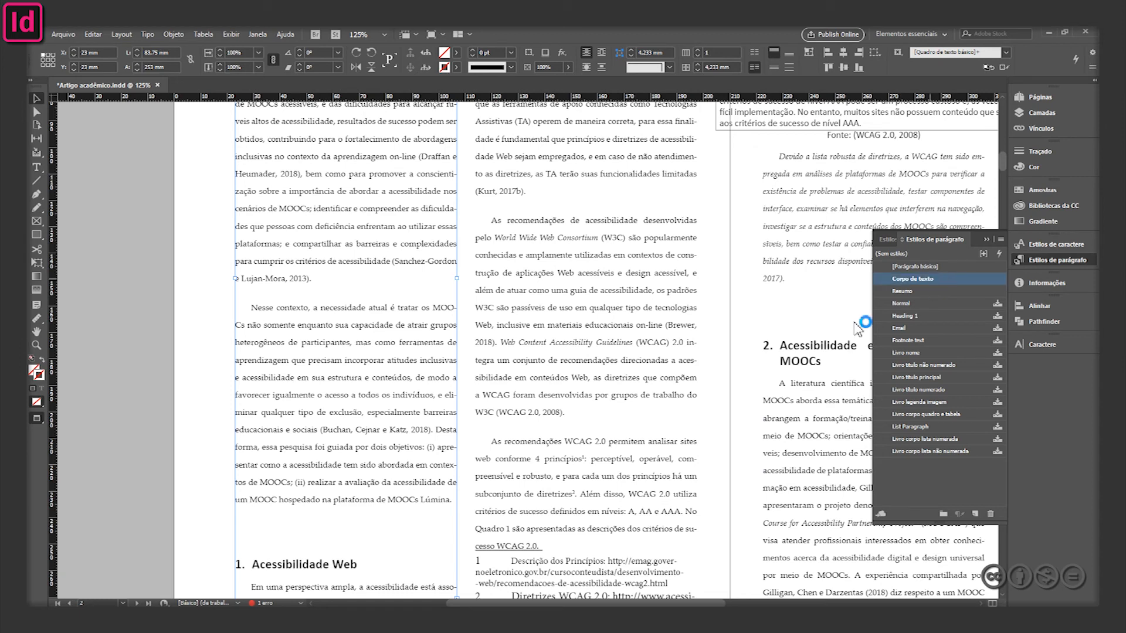
click(456, 267)
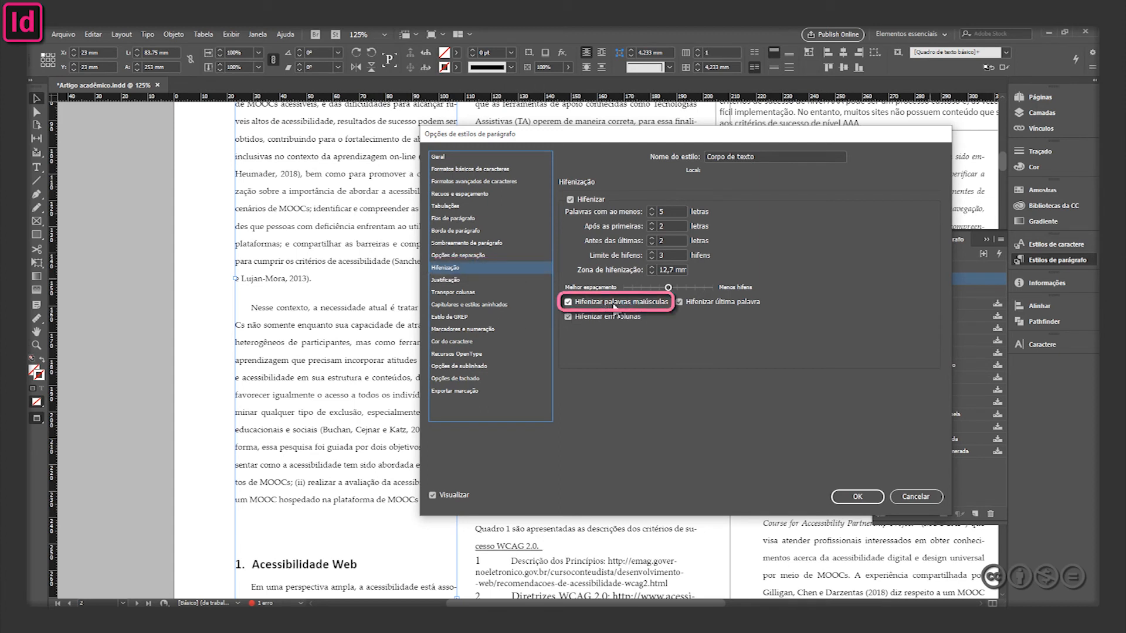
drag(567, 137, 690, 119)
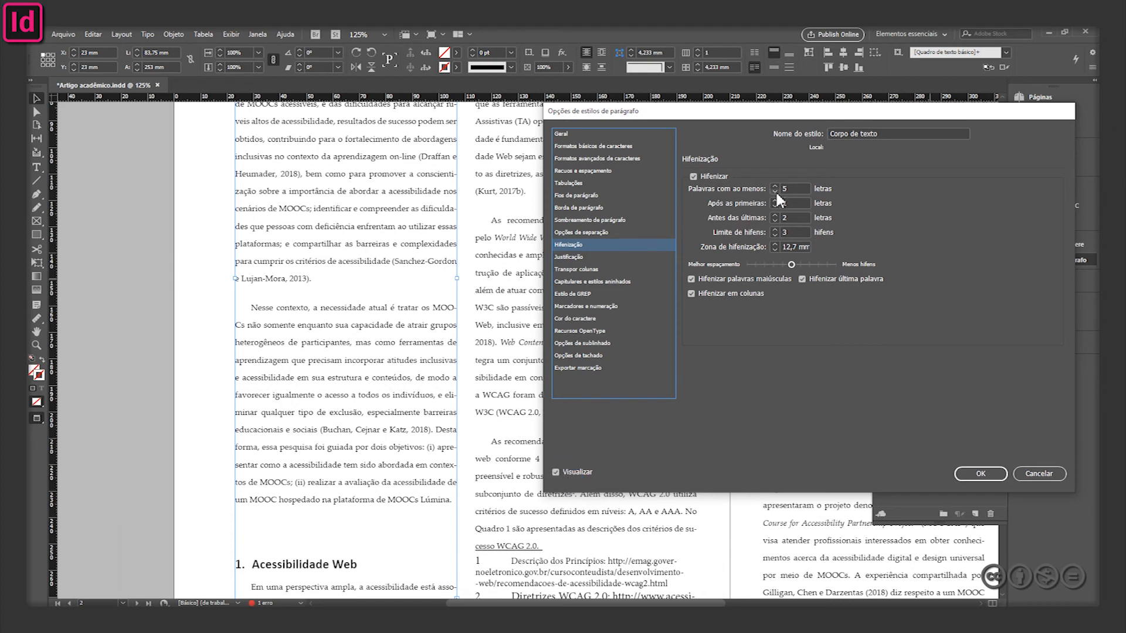
click(740, 280)
click(731, 280)
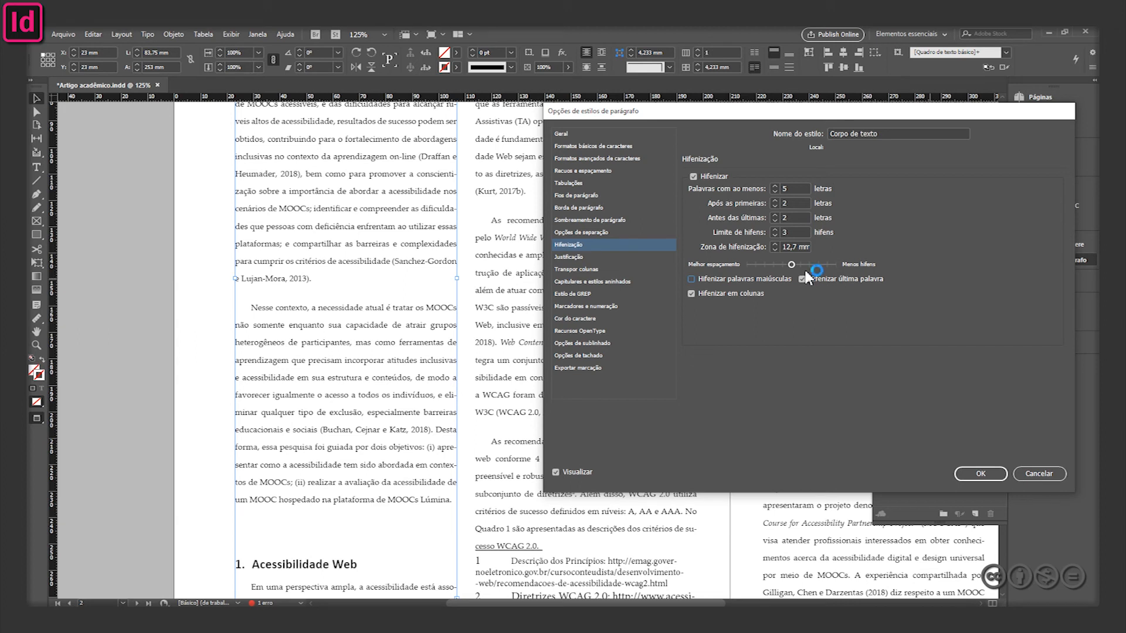
click(775, 186)
click(774, 187)
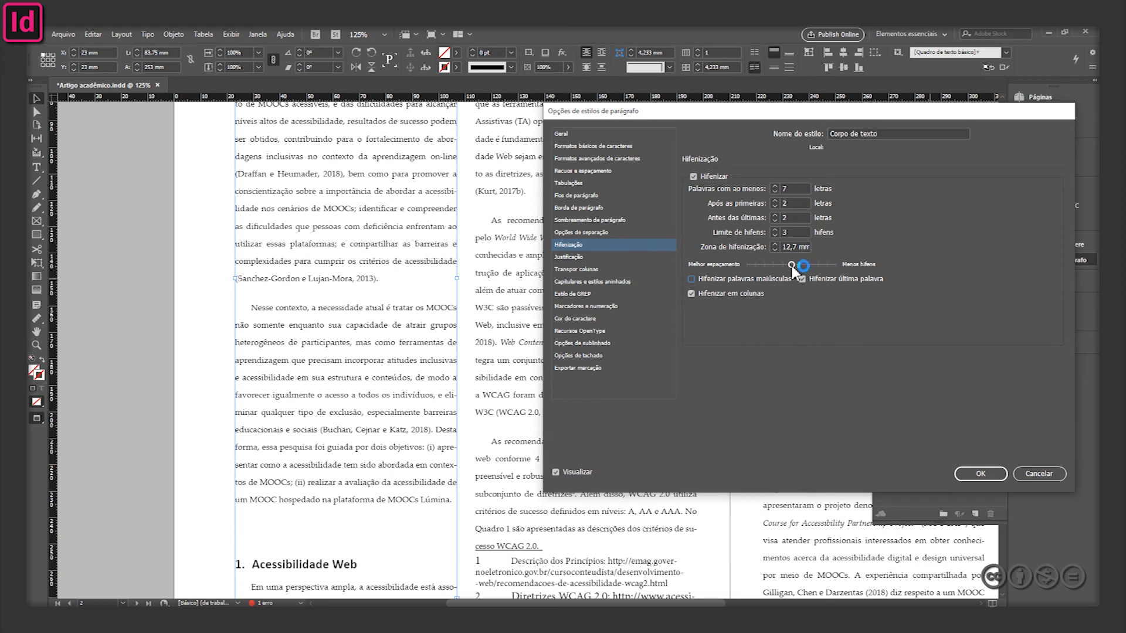
Try the hyphenation balance of the Corpo de texto style near better spacing and at the fewest-hyphens extreme
drag(791, 267, 761, 280)
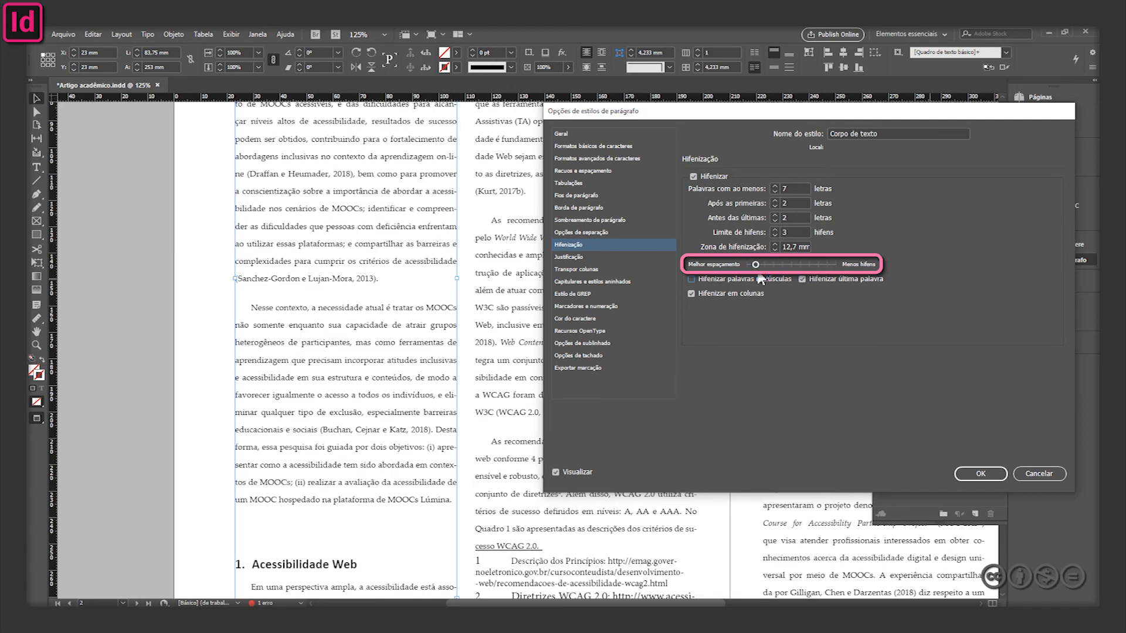
click(758, 276)
drag(756, 265, 837, 267)
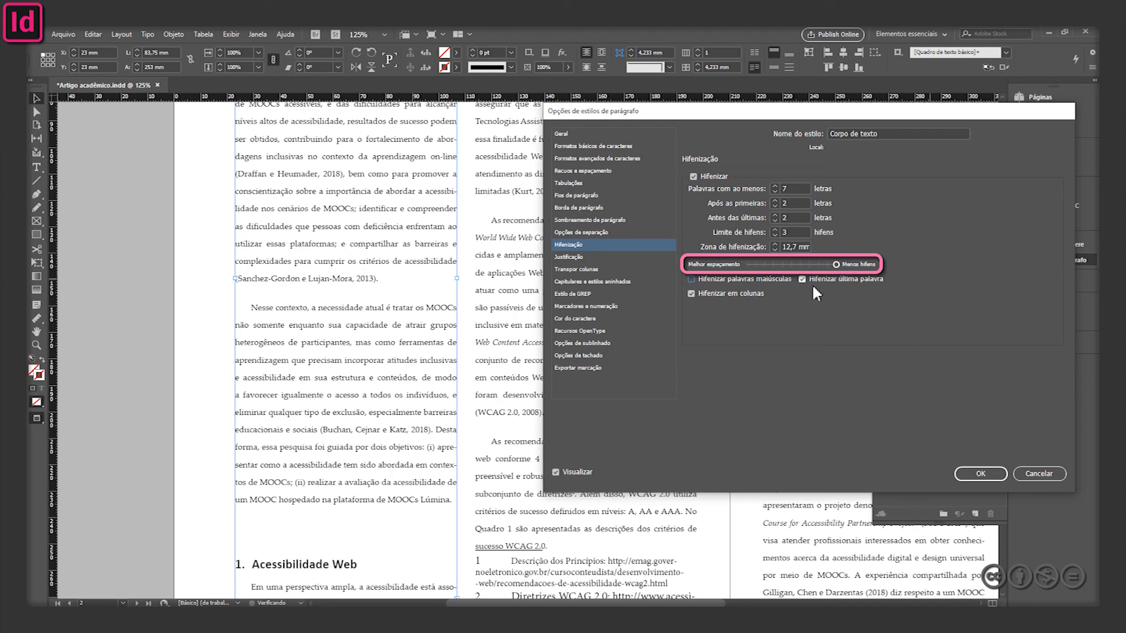
click(866, 263)
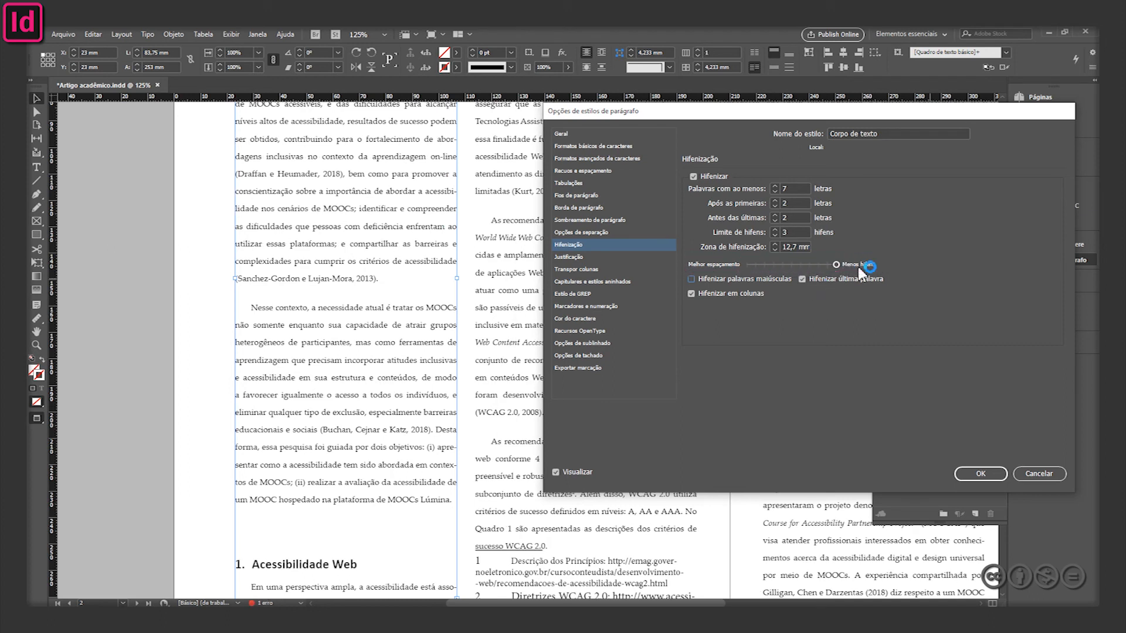
Set the hyphenation balance of the Corpo de texto style moderately toward fewer hyphens and apply the style changes
drag(836, 265, 818, 267)
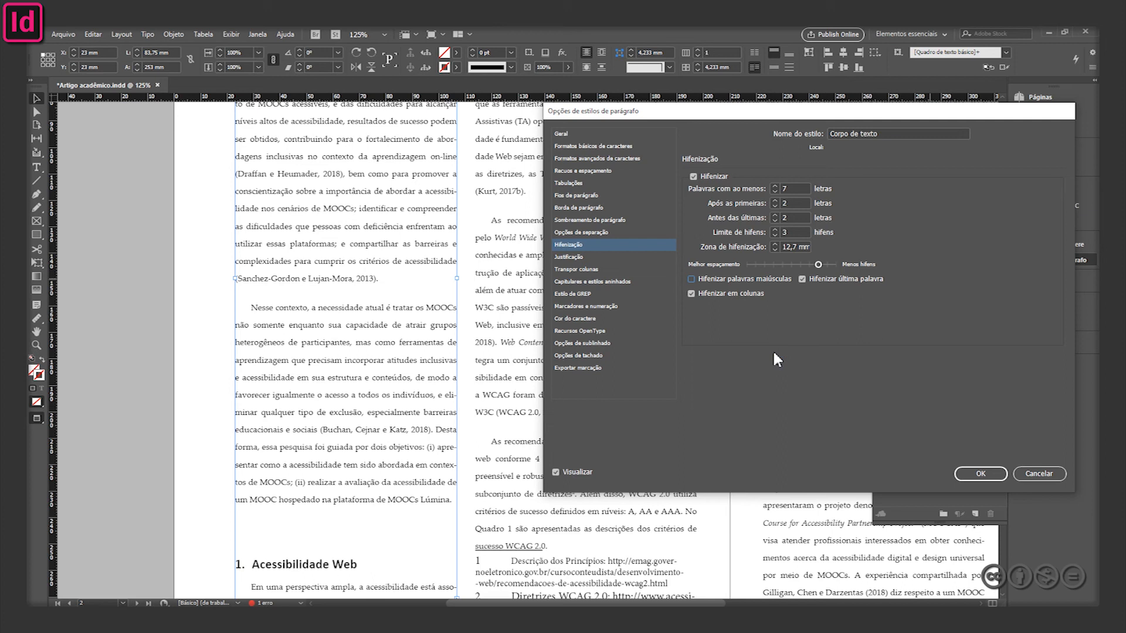
click(966, 476)
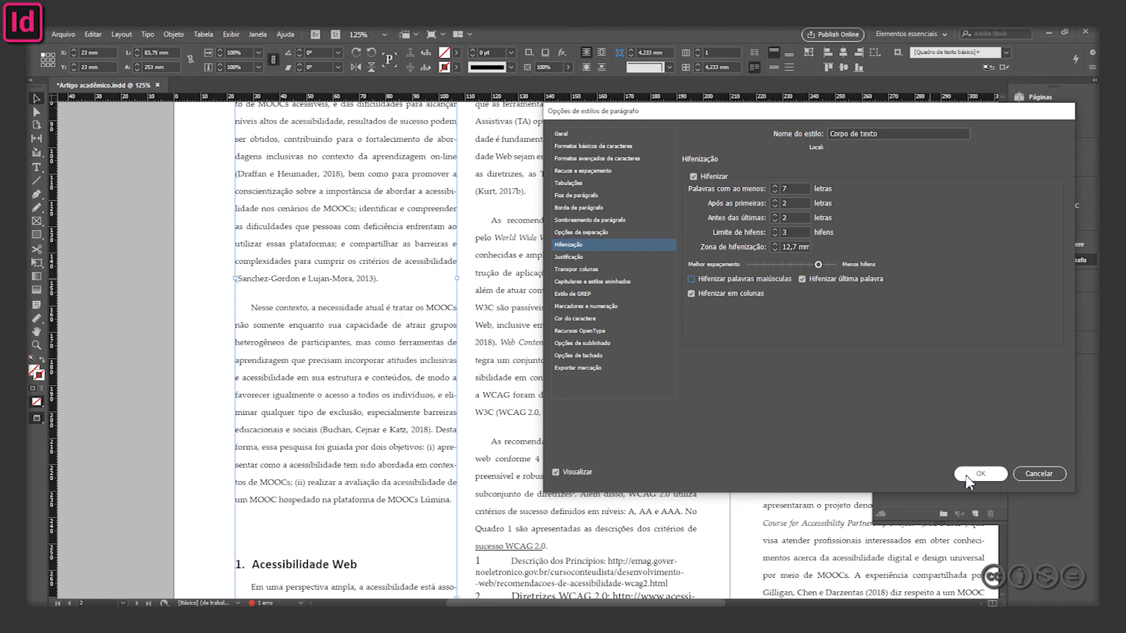
click(966, 476)
click(966, 476)
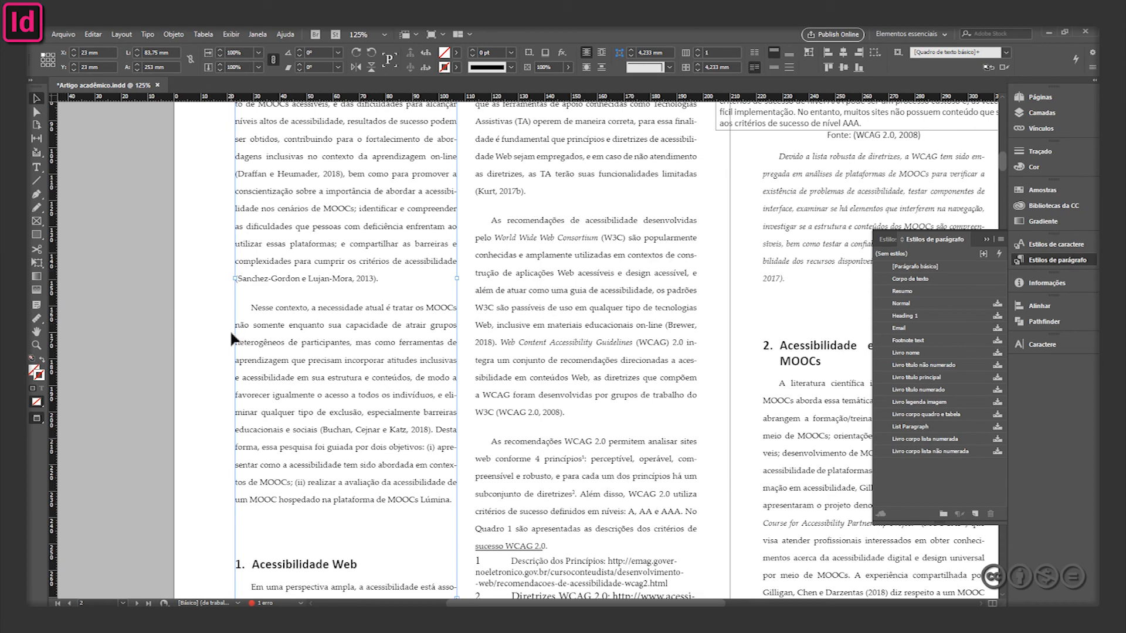
Delete the empty paragraphs above the headings "Acessibilidade Web" and "Acessibilidade em Plataformas de MOOCs"
scroll(232, 338, down, 1)
scroll(230, 338, down, 1)
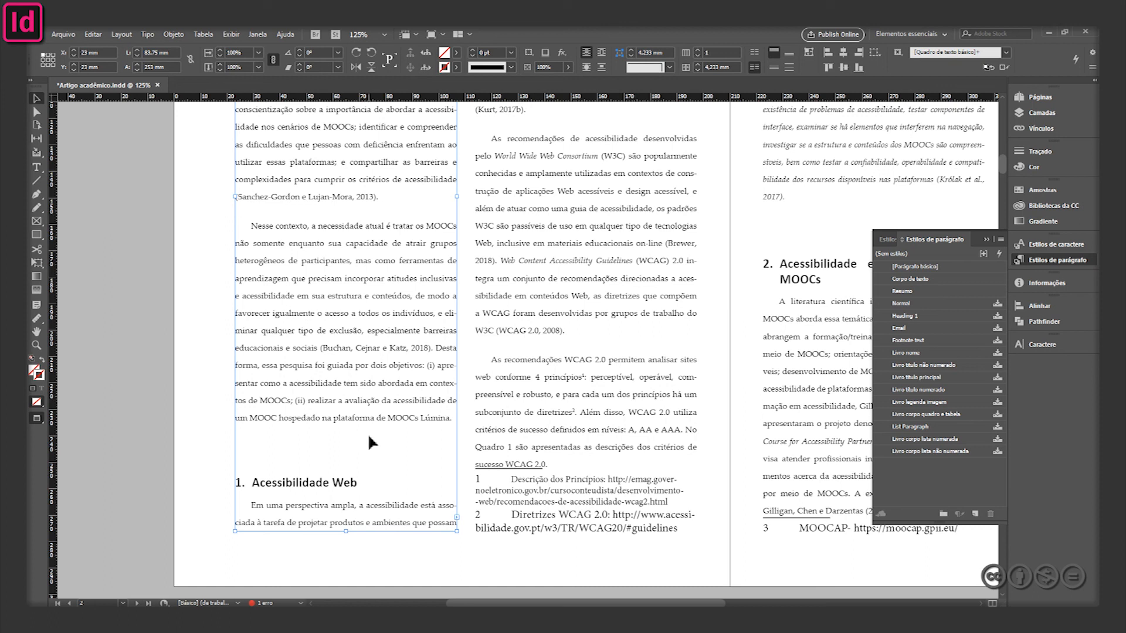
click(36, 169)
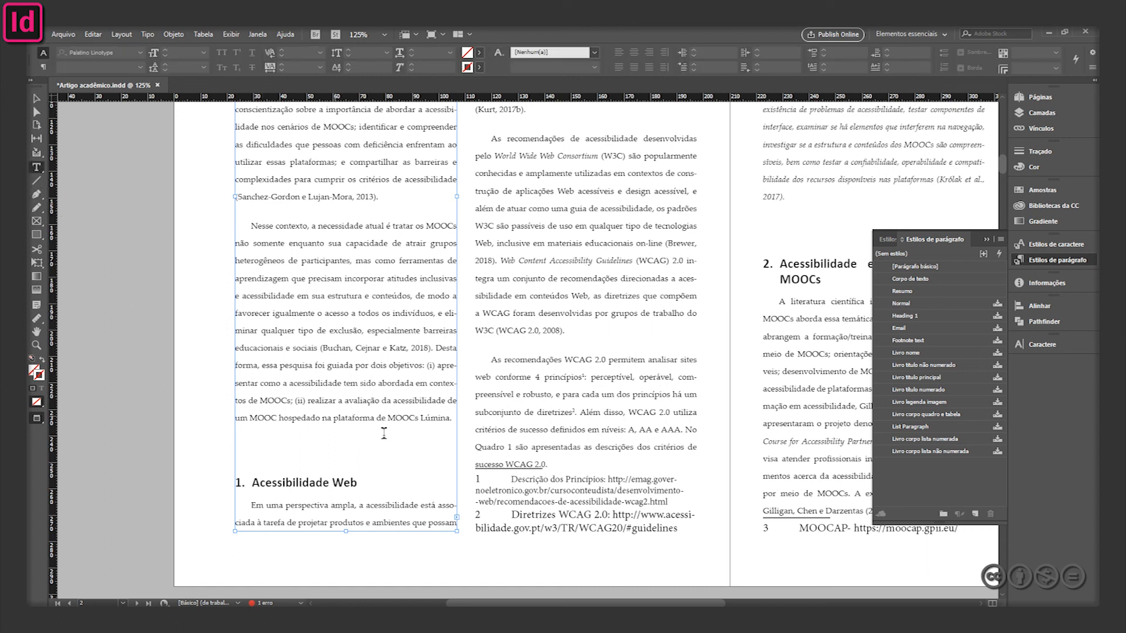
click(446, 437)
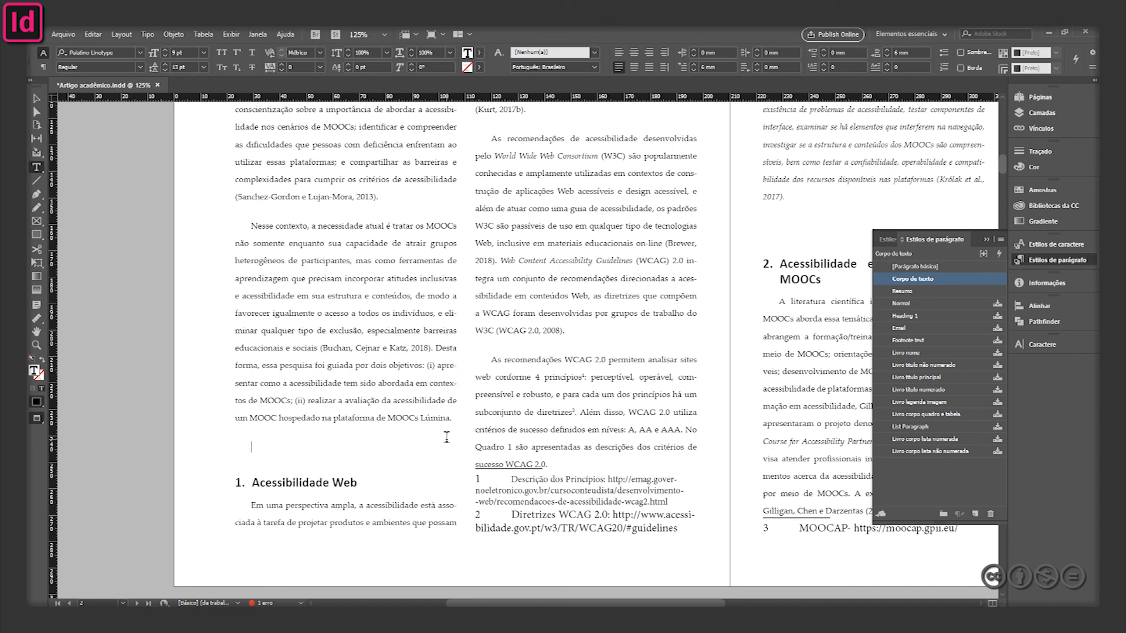
key(BackSpace)
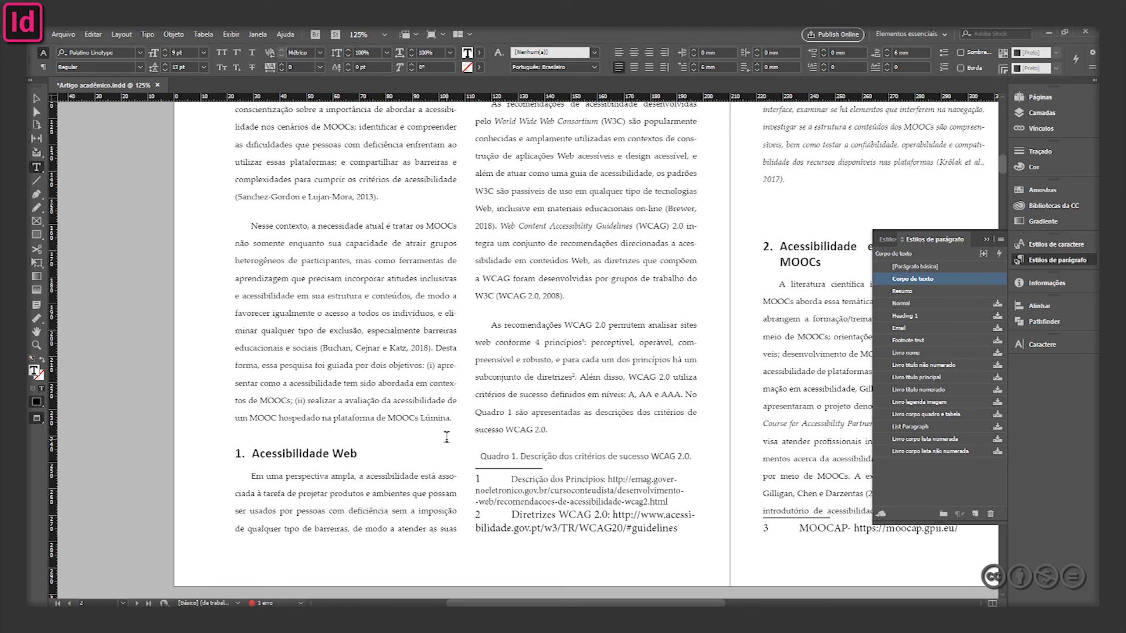
click(781, 214)
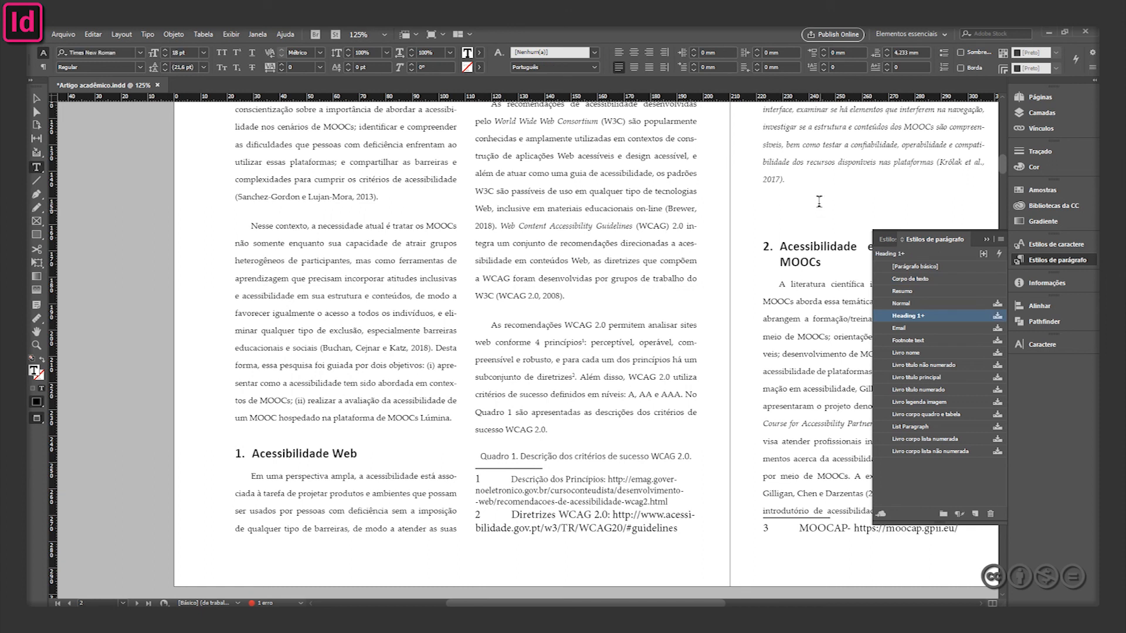
key(Delete)
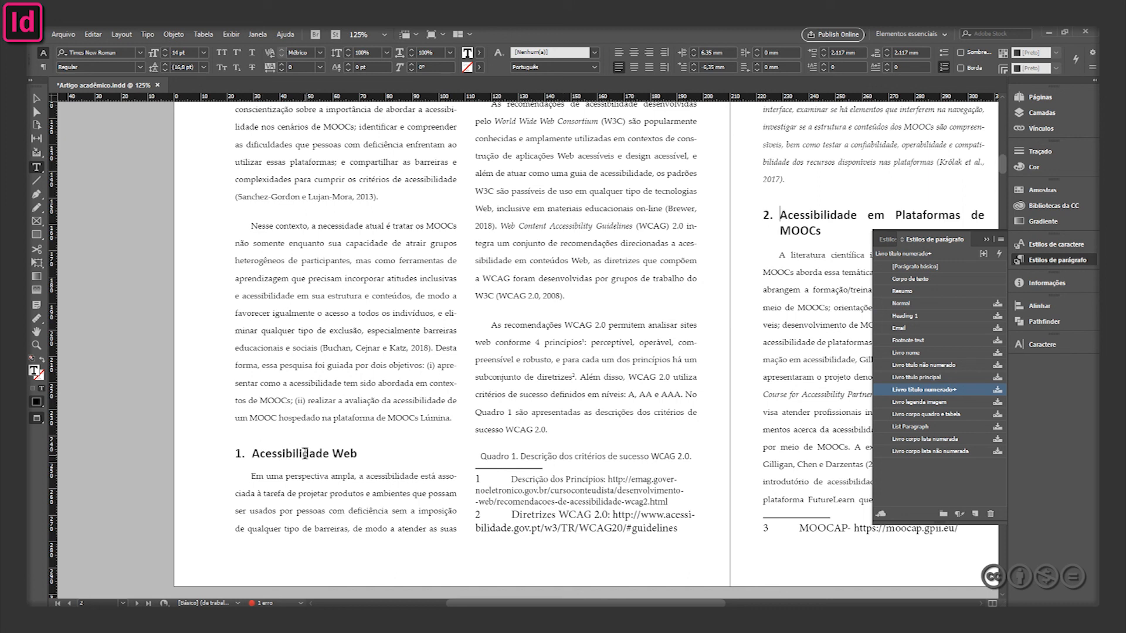
click(36, 99)
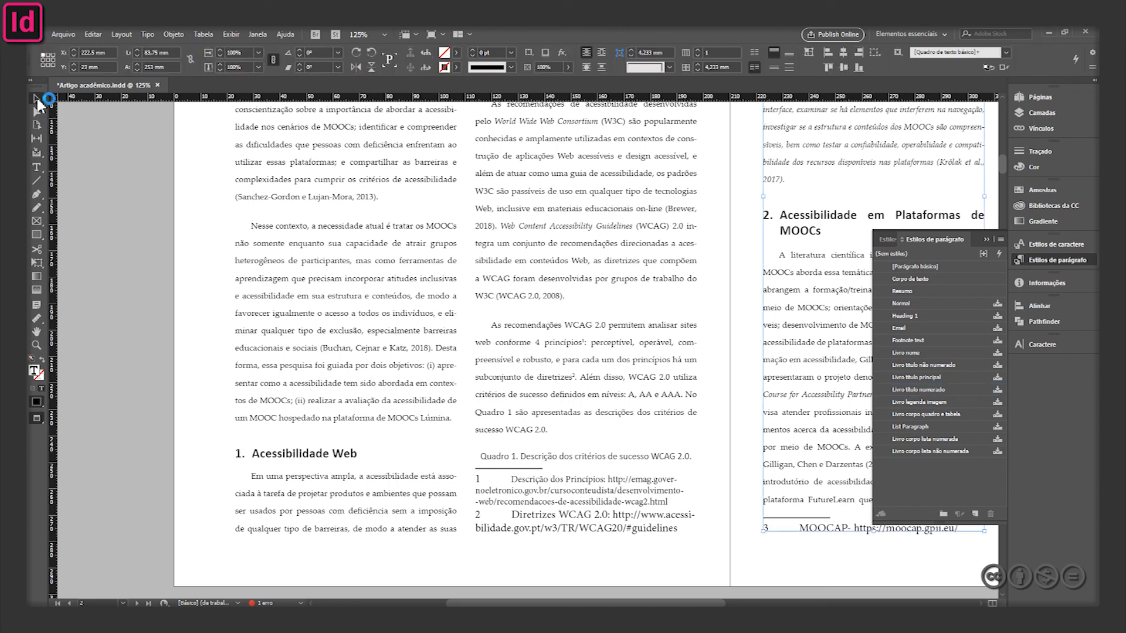